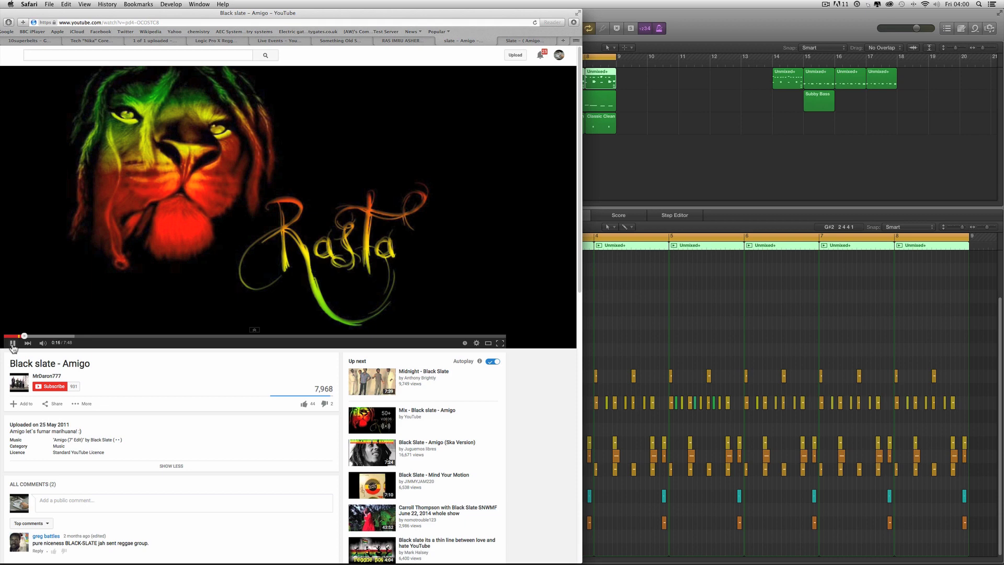
Switch to Logic Pro X and play back the existing eight-bar reggae arrangement
left_click(732, 37)
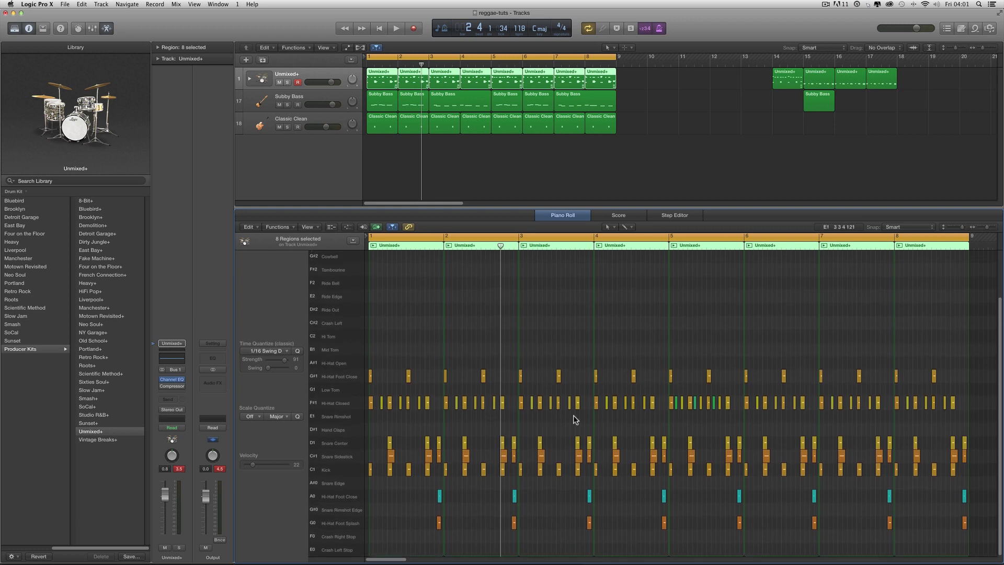
mouse_move(594, 409)
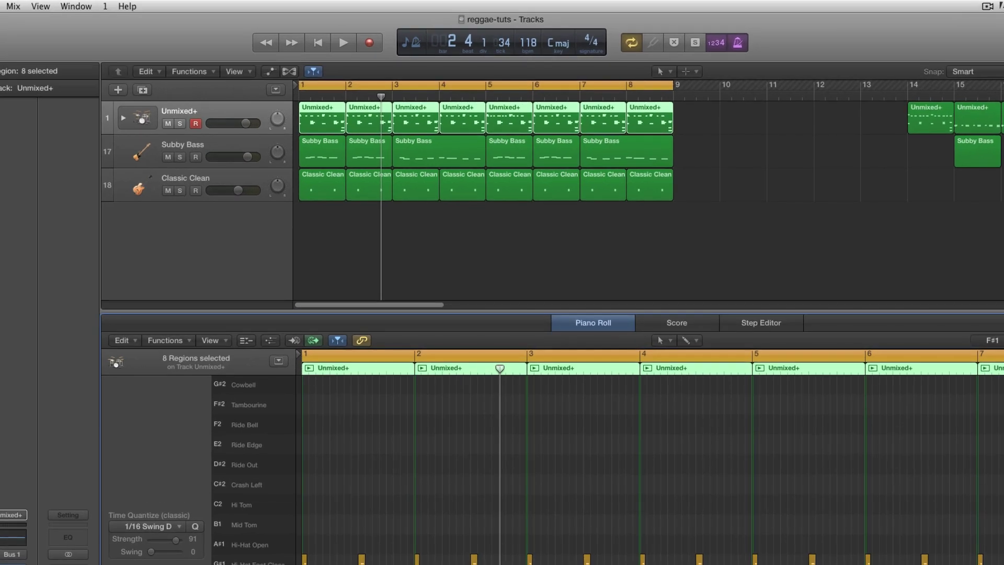
key("space")
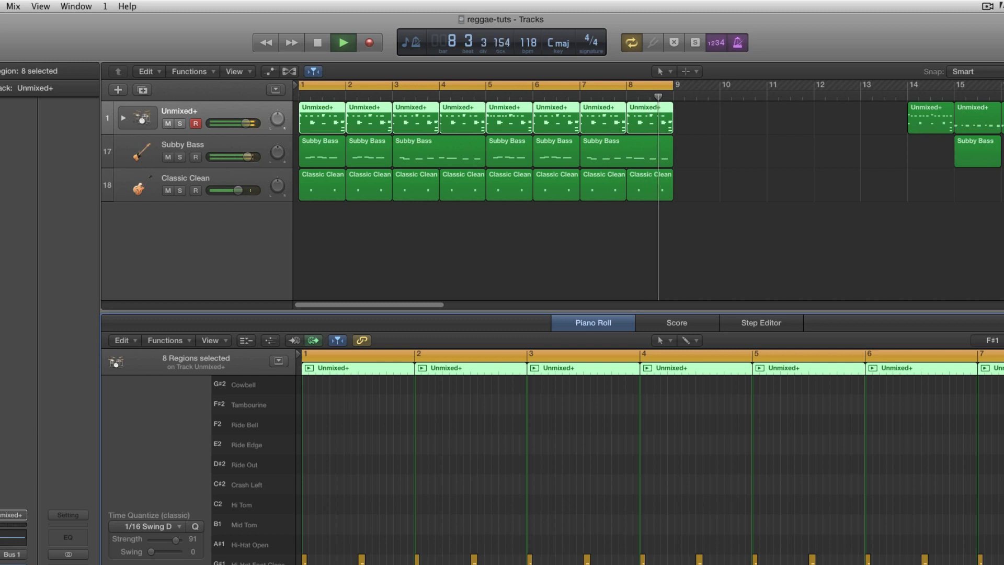
key("space")
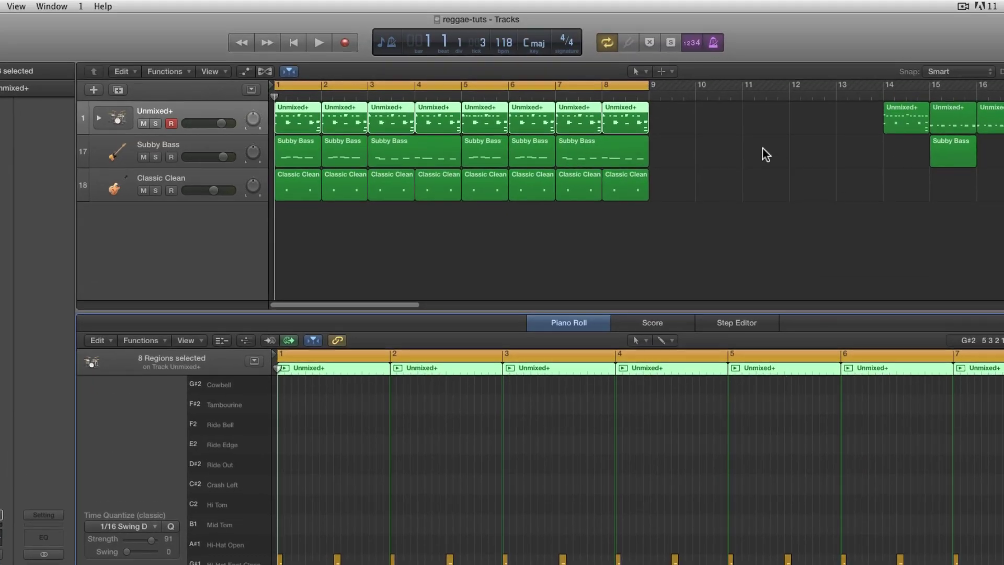
Set the cycle range to bar 11 and create an empty one-bar region there on the drum track with the Pencil tool
scroll(769, 140, "right", 5)
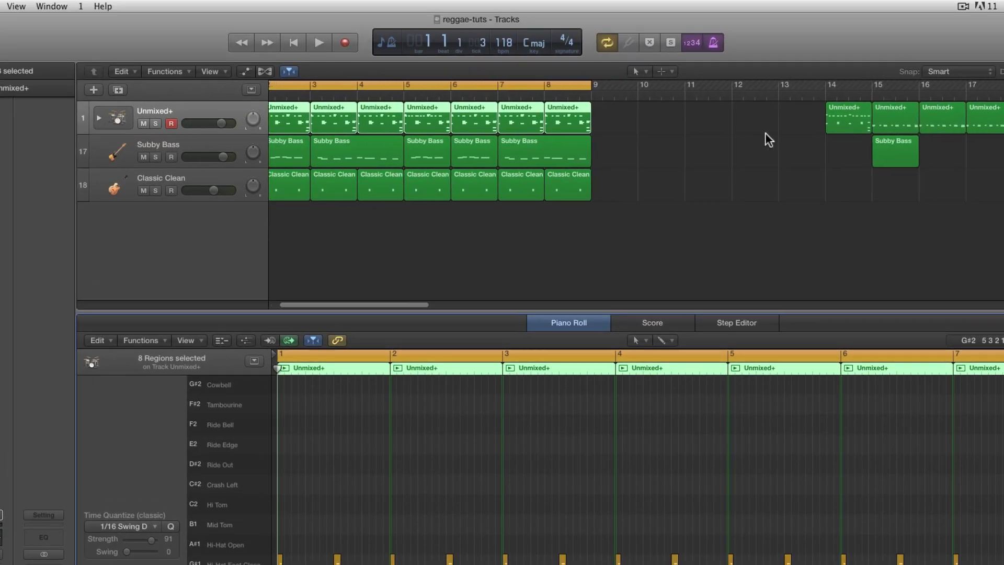
left_click_drag(696, 88, 722, 89)
left_click(639, 71)
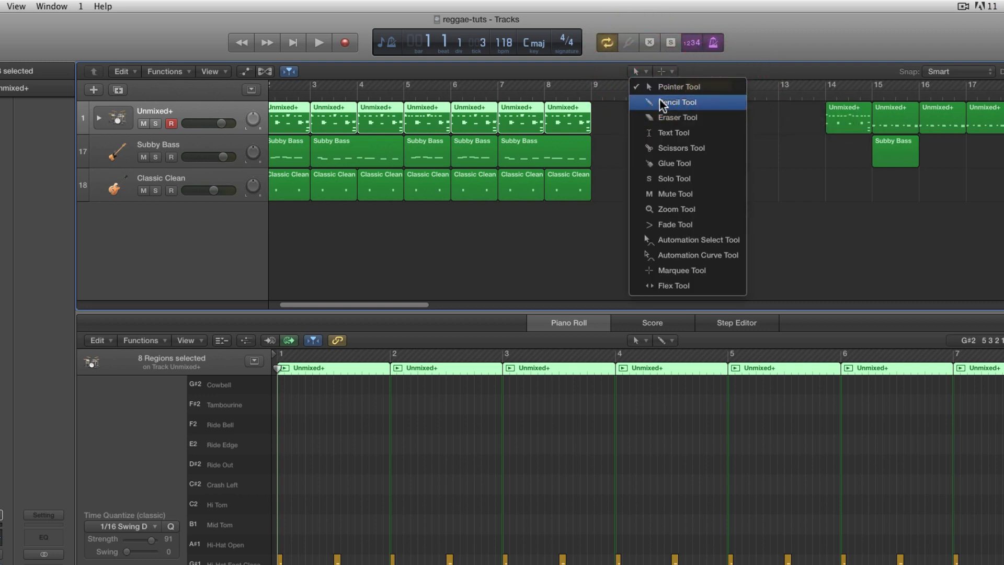
left_click(664, 103)
left_click(701, 115)
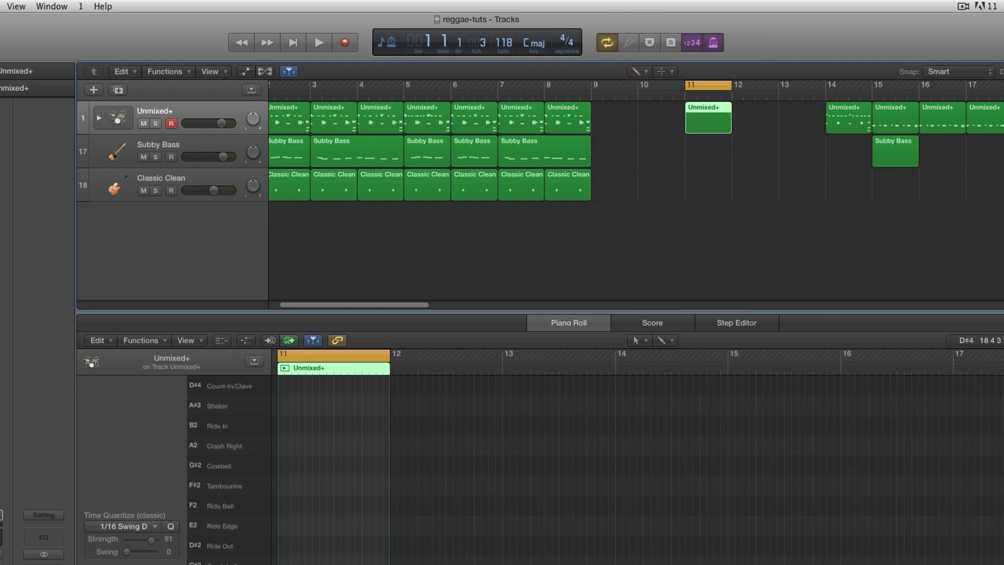
Paint a continuous row of closed hi-hat (F#1) notes across the whole of bar 11 using the Brush tool
key("super+Right")
key("super+Right")
key("super+Right")
key("super+Right")
key("super+Right")
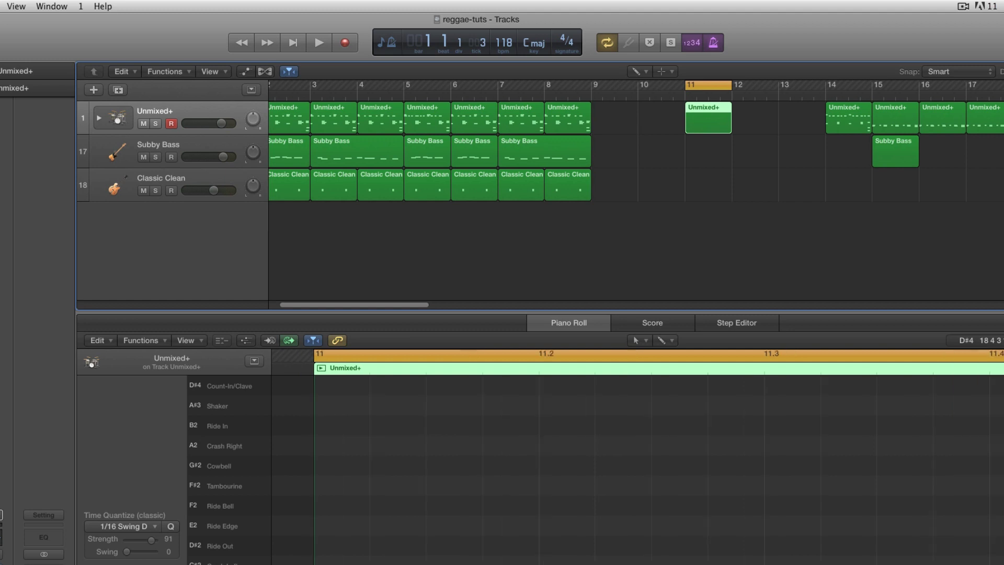
key("super+Left")
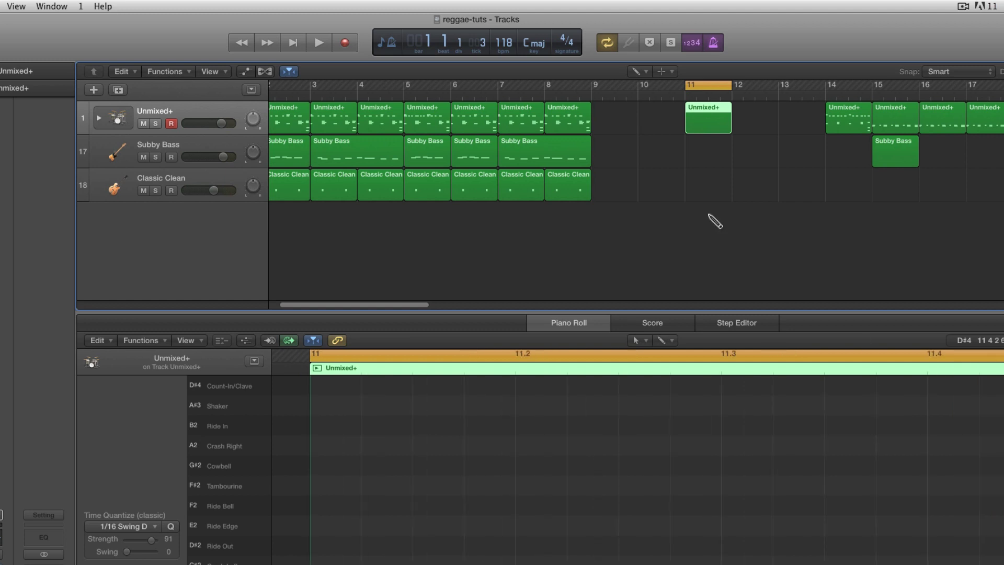
left_click_drag(507, 44, 514, 127)
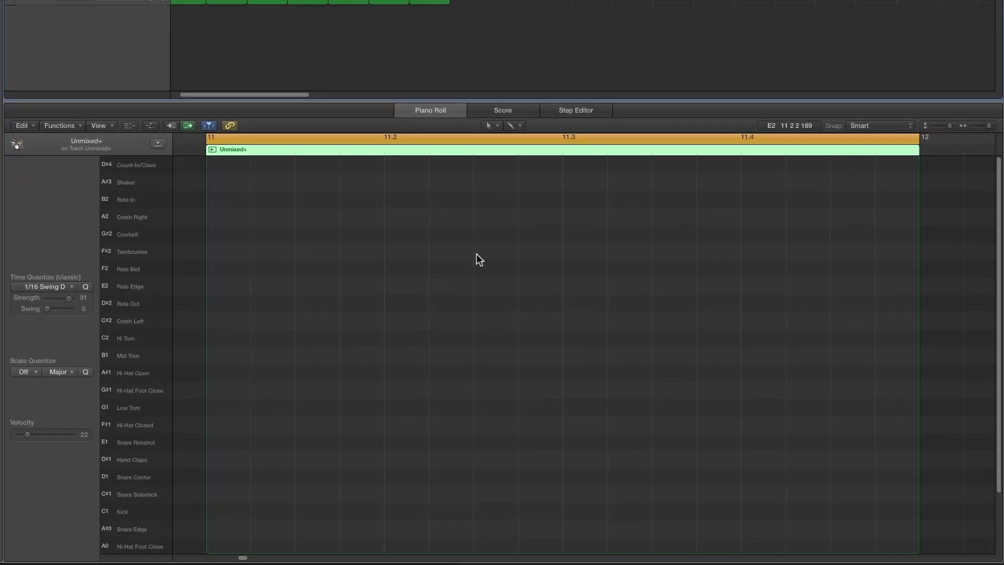
left_click(490, 126)
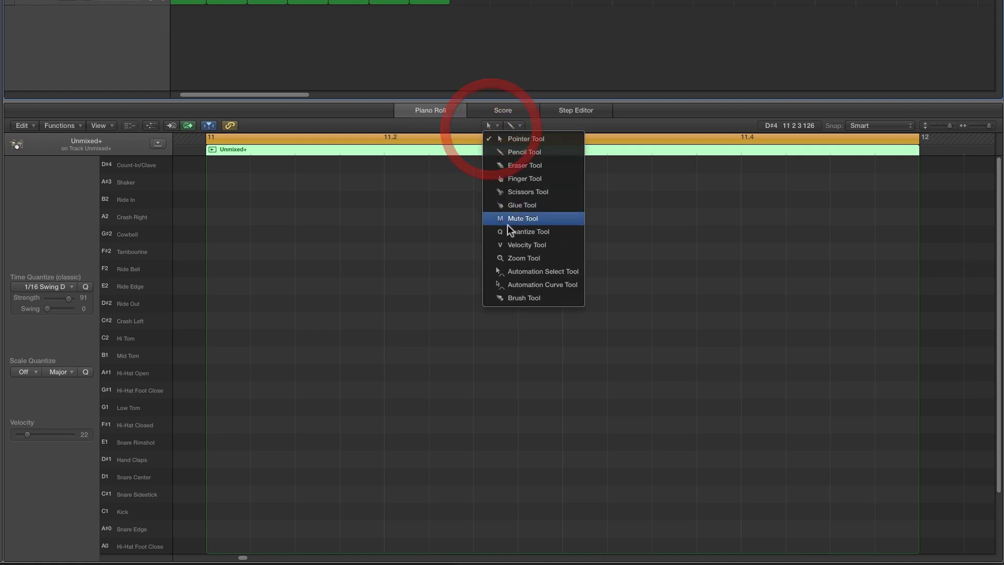
left_click(514, 297)
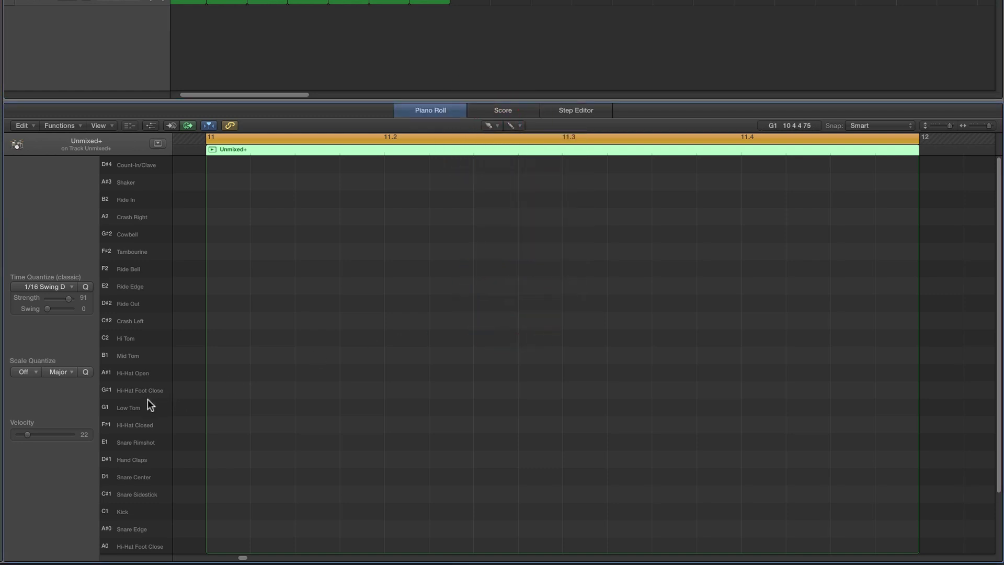
scroll(151, 403, "down", 5)
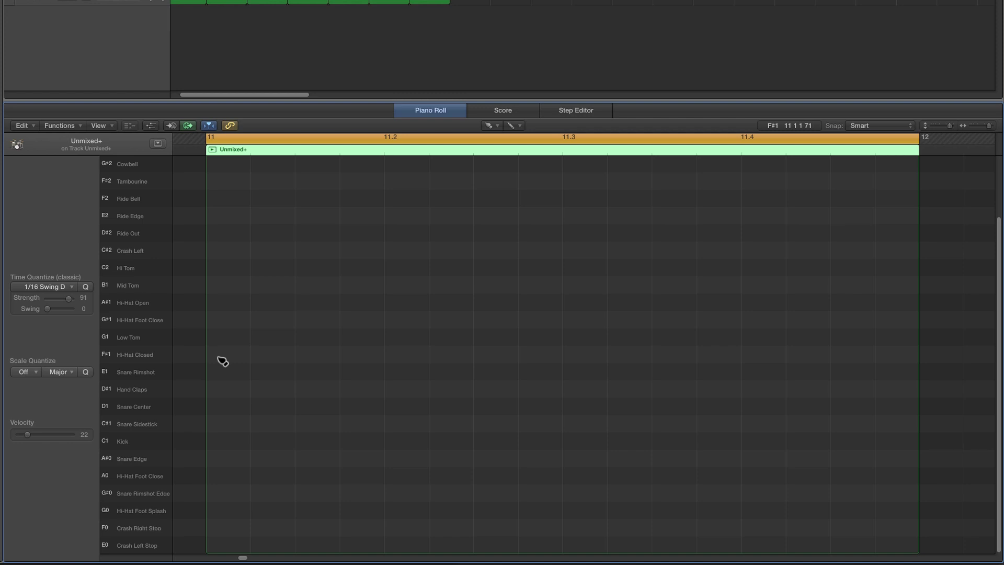
scroll(223, 361, "right", 1)
scroll(223, 361, "left", 1)
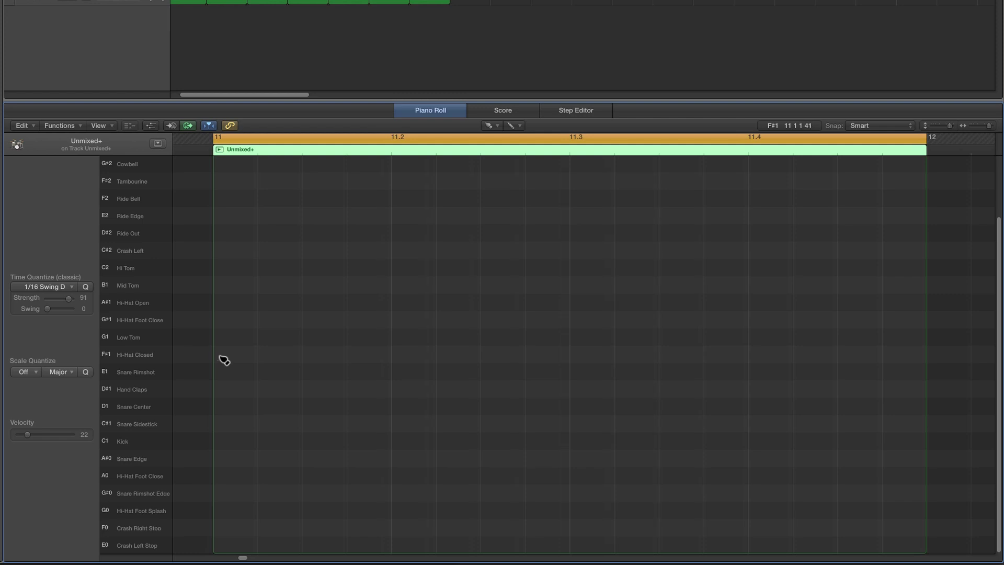
left_click_drag(224, 360, 884, 363)
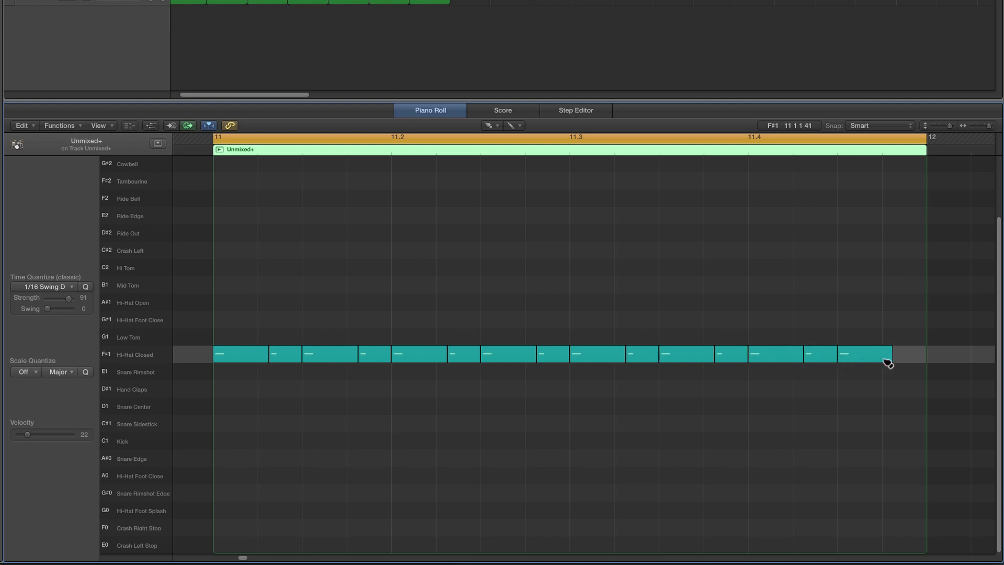
left_click(895, 360)
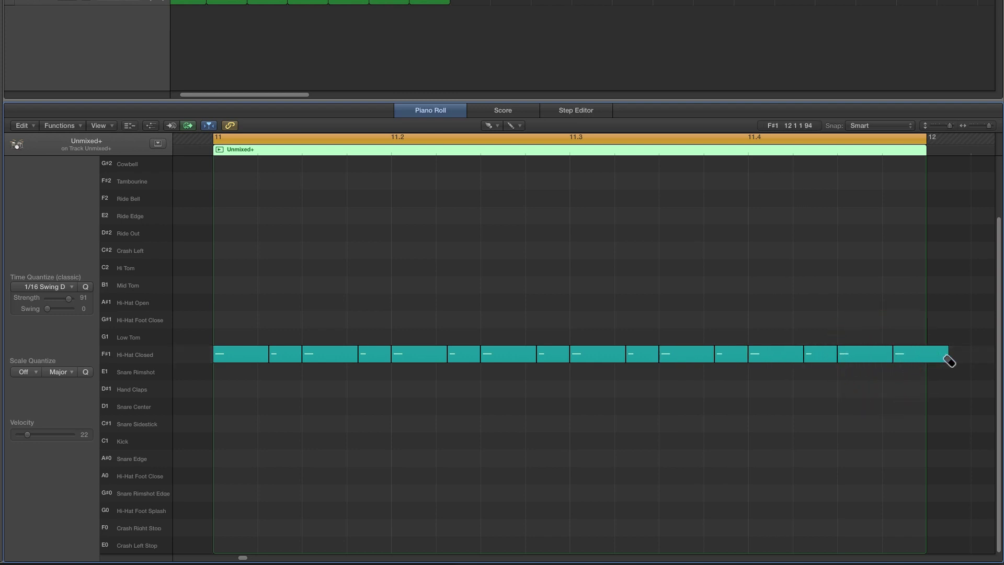
Shorten all closed hi-hat notes together so gaps separate them, and set their velocity to 106
left_click(149, 358)
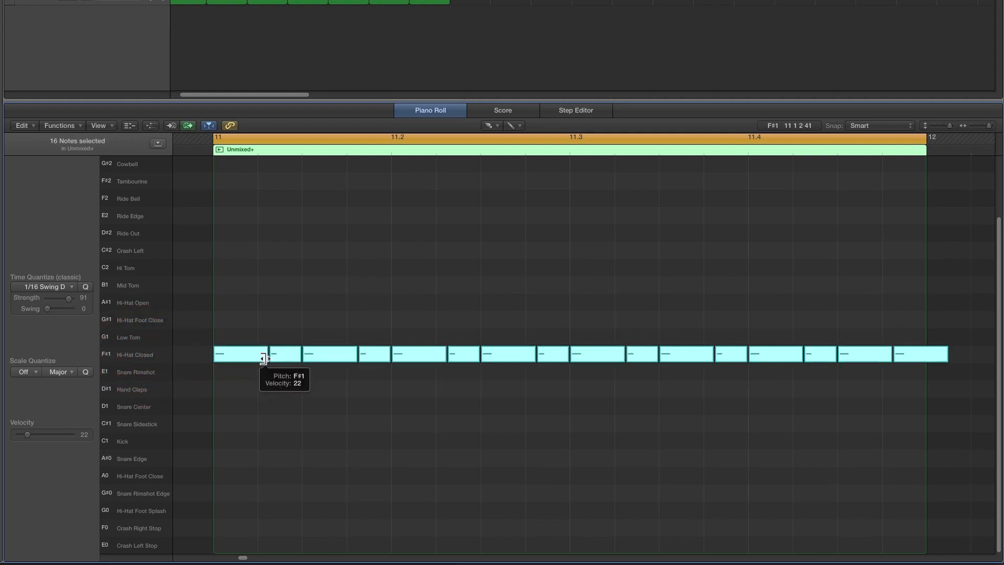
left_click_drag(263, 358, 242, 359)
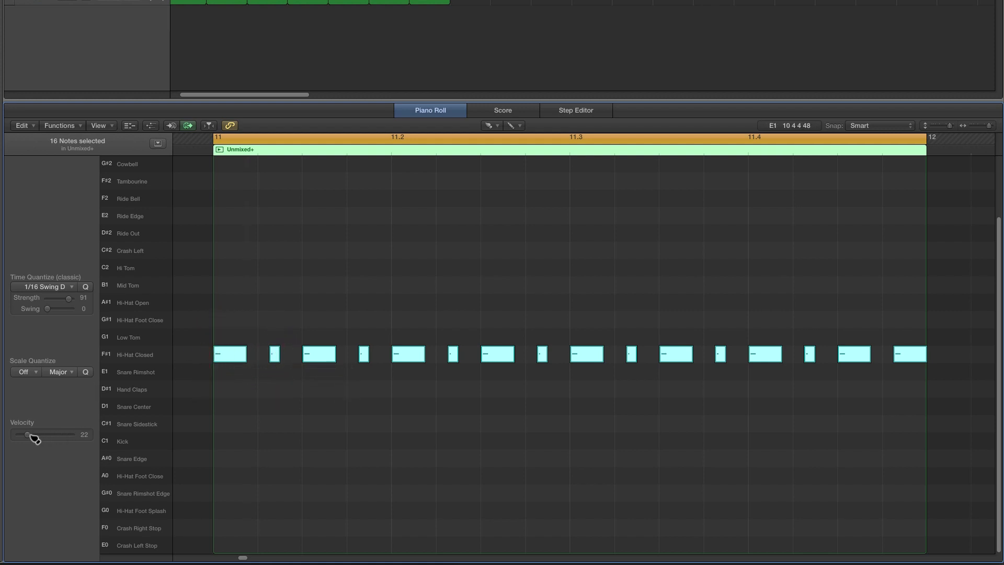
left_click_drag(33, 437, 65, 437)
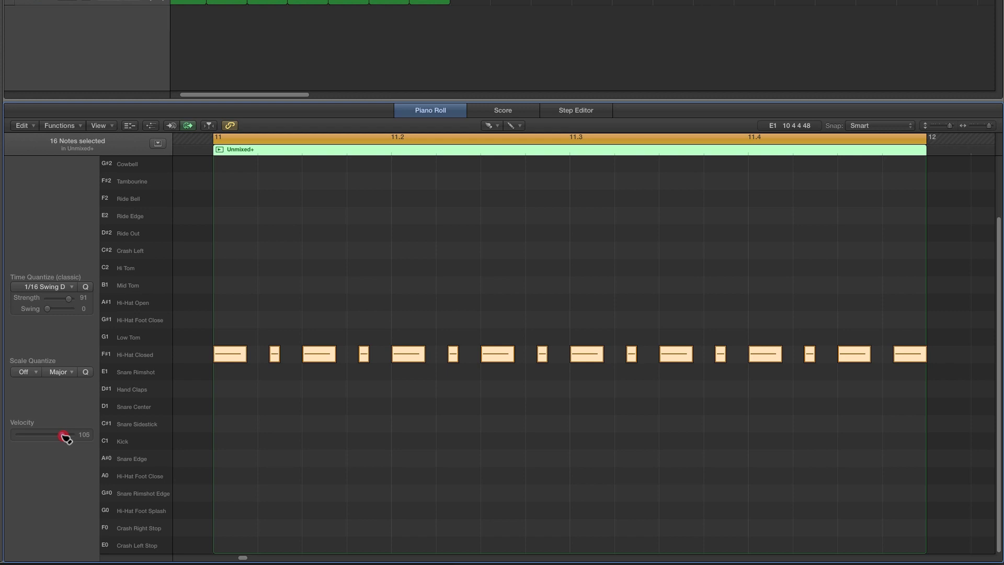
Lower the velocity of every second closed hi-hat note with the Velocity tool, including the last note to 41
left_click(491, 127)
left_click(503, 244)
left_click(292, 371)
left_click_drag(274, 354, 287, 415)
left_click_drag(364, 354, 370, 408)
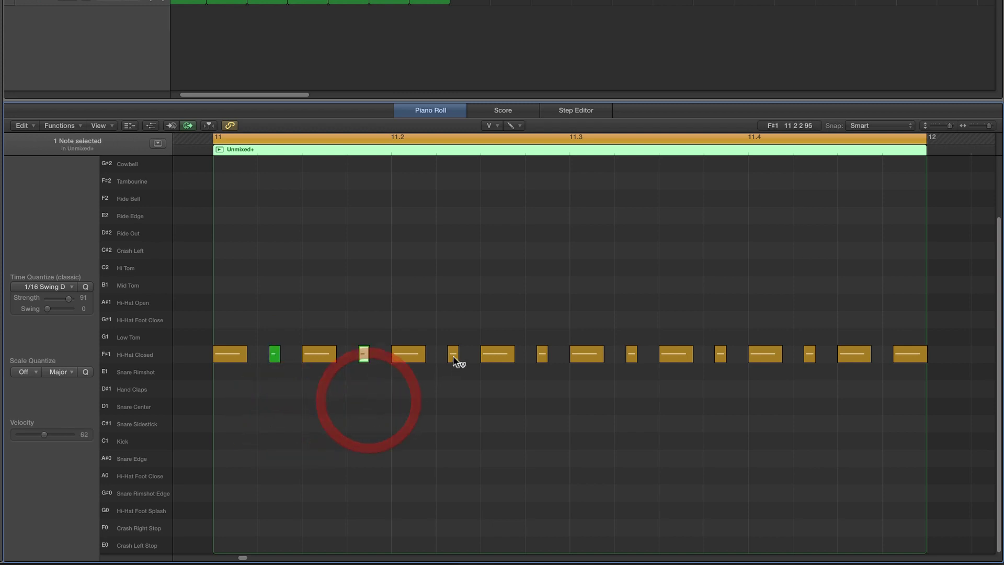
left_click_drag(453, 354, 459, 408)
left_click_drag(542, 354, 560, 405)
left_click_drag(631, 356, 685, 405)
left_click_drag(720, 355, 761, 403)
left_click_drag(811, 358, 806, 405)
mouse_move(902, 354)
left_mouse_down()
mouse_move(902, 430)
mouse_move(905, 335)
left_mouse_up()
Play back bar 11 to audition the swung closed hi-hat pattern
key("space")
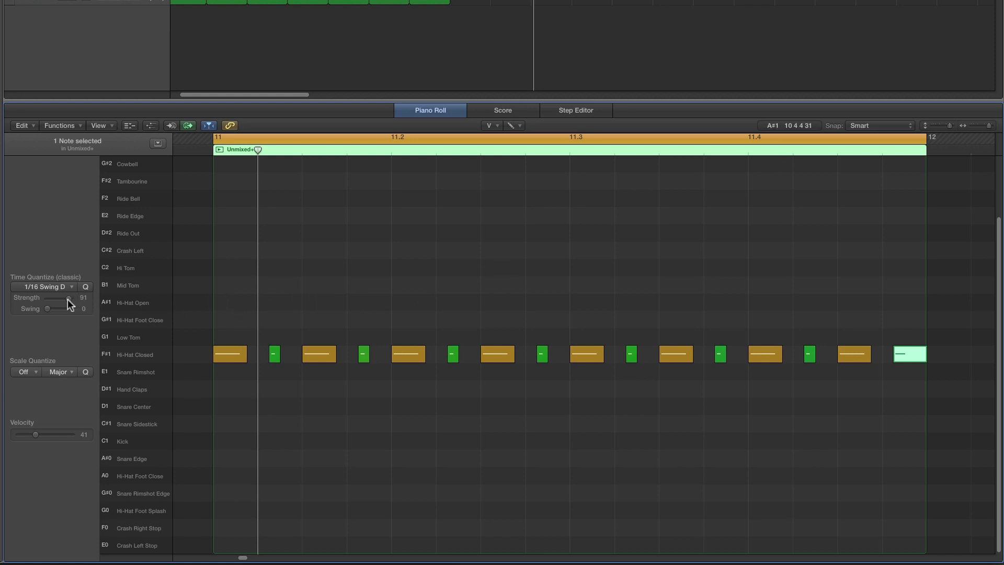
left_click_drag(70, 298, 74, 302)
key("space")
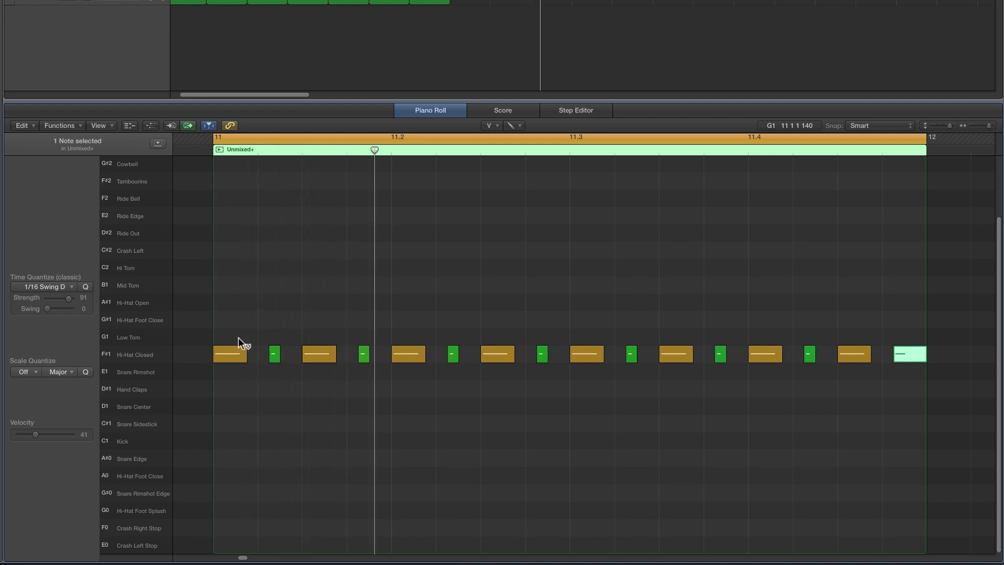
Draw a kick (C1) note at the start of bar 11, set its velocity to 102 and trim its length to 174 ticks
left_click(489, 126)
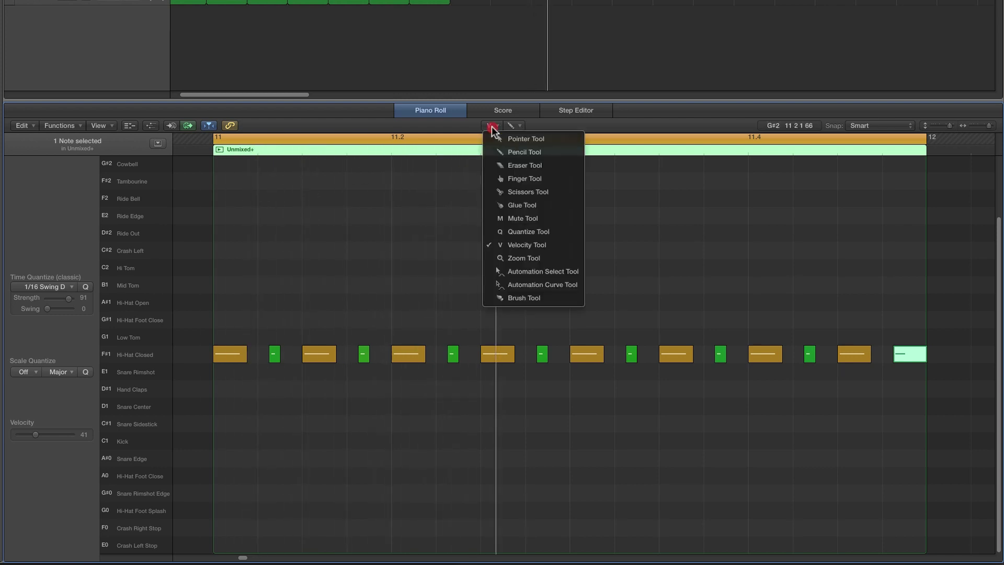
left_click(517, 152)
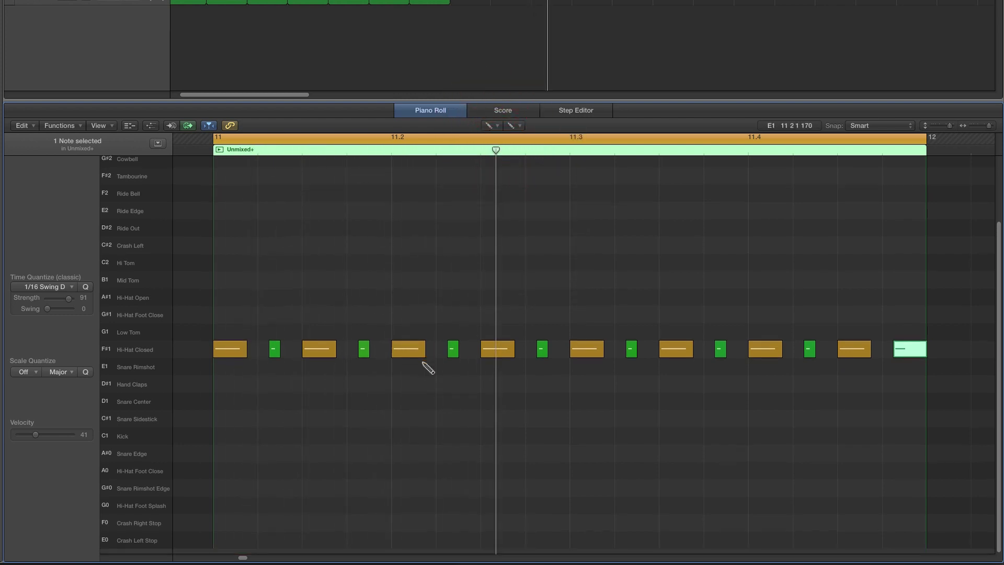
left_click(238, 441)
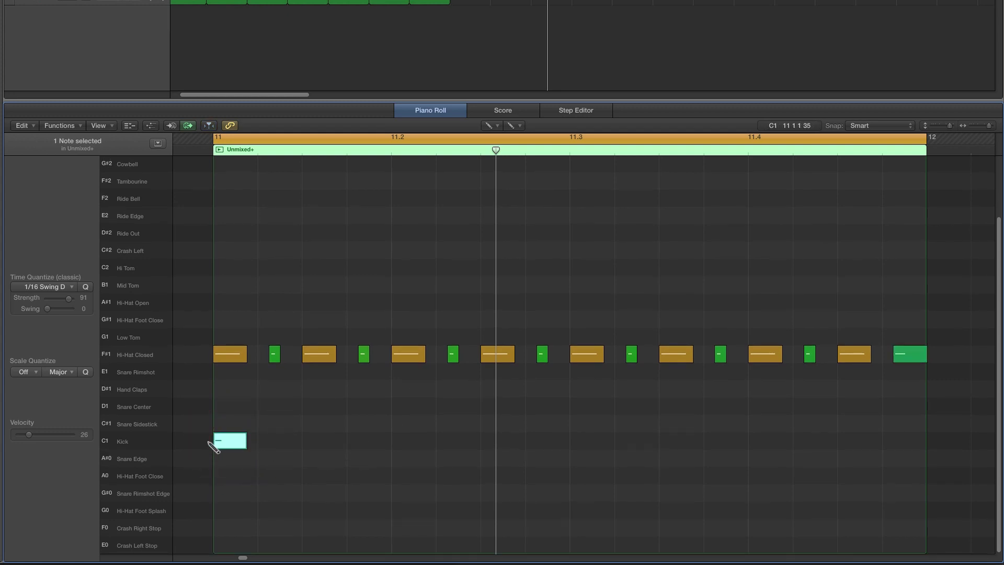
left_click_drag(30, 434, 62, 433)
left_click_drag(245, 445, 244, 444)
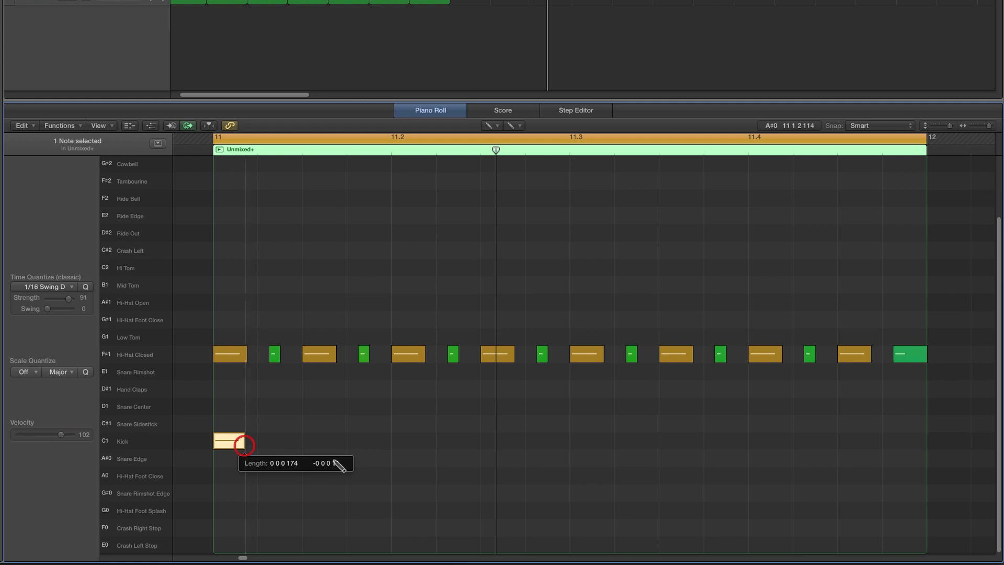
Add kick notes on the seven remaining eighth-note positions of bar 11
left_click(313, 443)
left_click(408, 442)
left_click(503, 443)
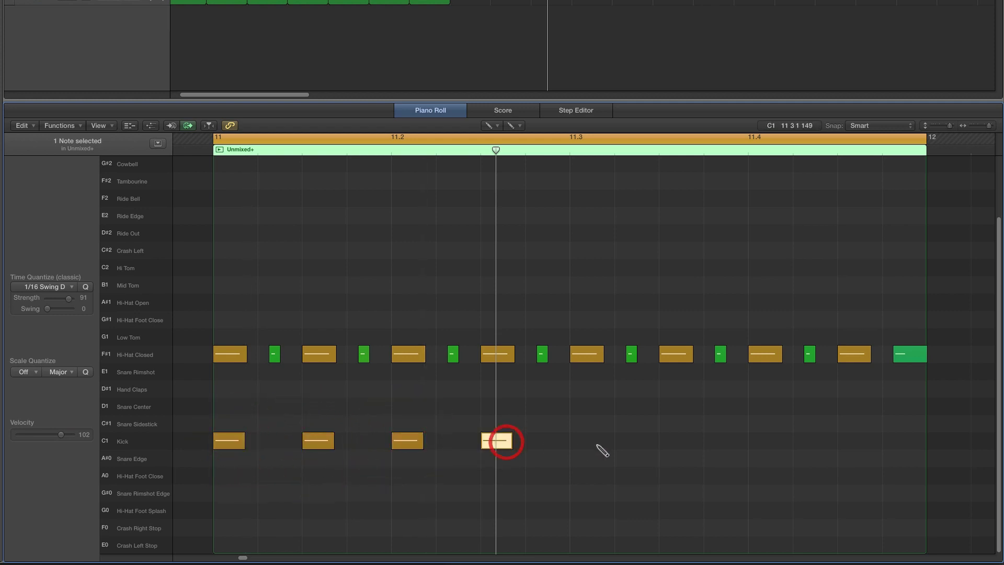
left_click(598, 443)
left_click(685, 443)
left_click(768, 442)
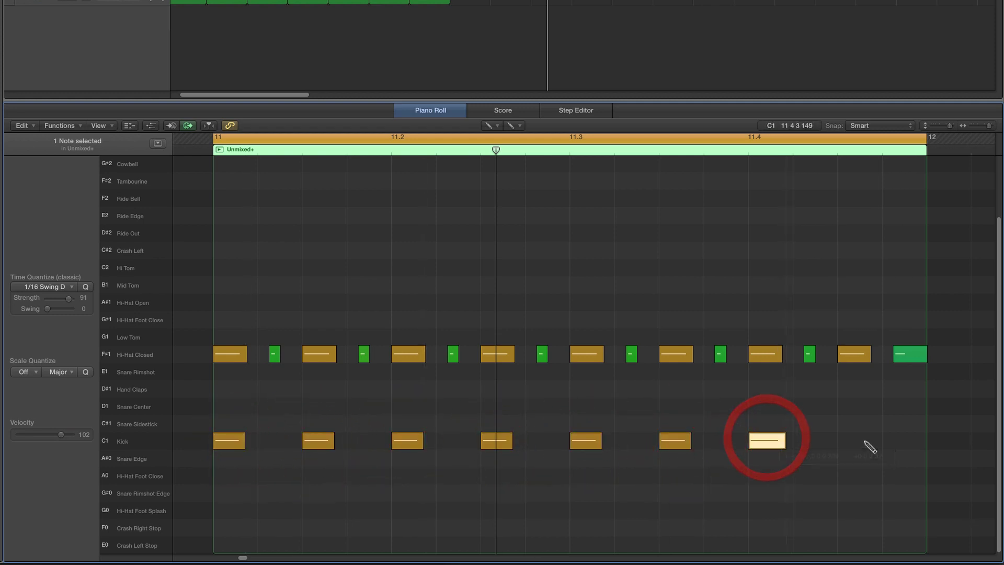
left_click(857, 442)
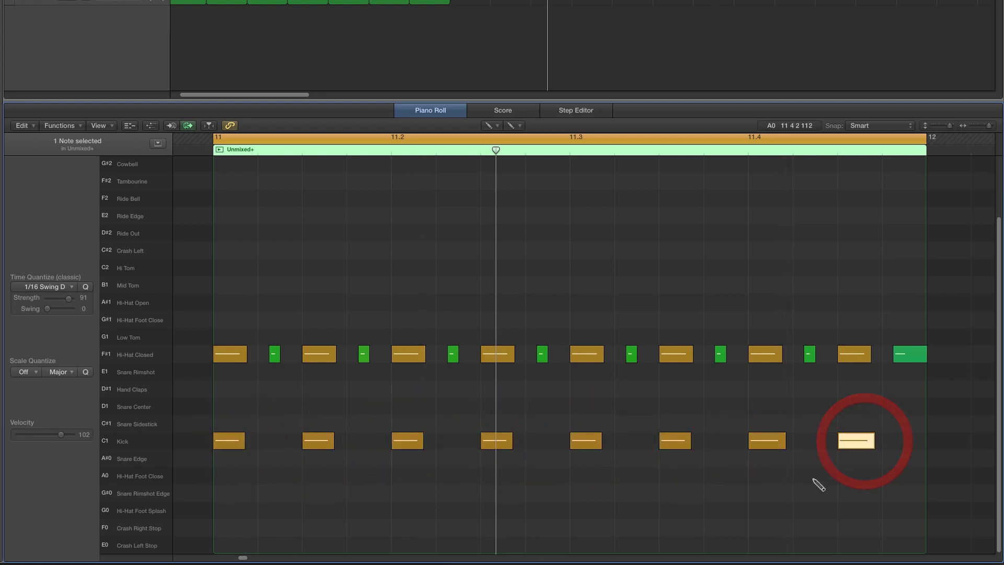
Add snare sidestick (C#1) notes on the third sixteenth of each of the four beats in bar 11
left_click(312, 424)
left_click(489, 422)
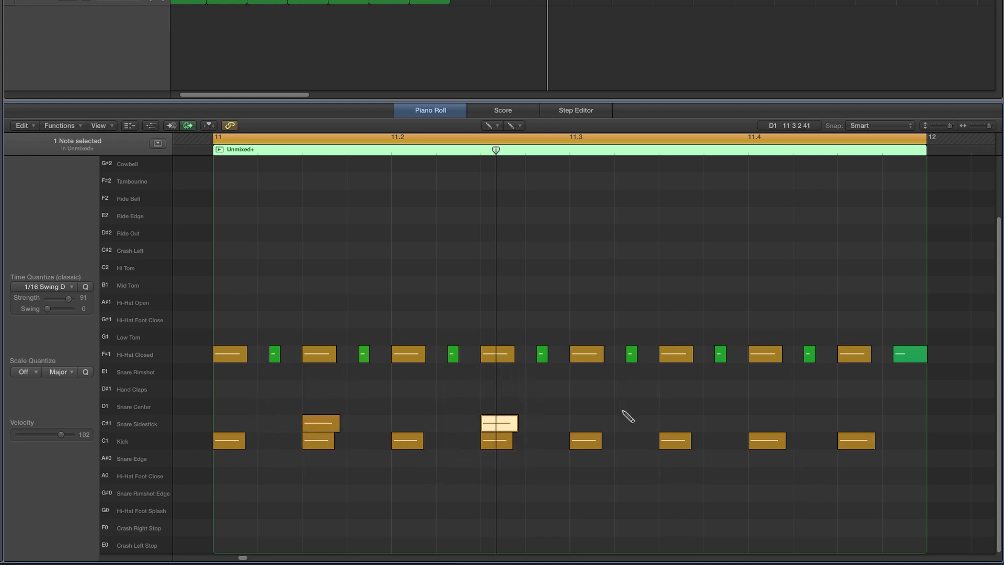
left_click(666, 422)
left_click(844, 422)
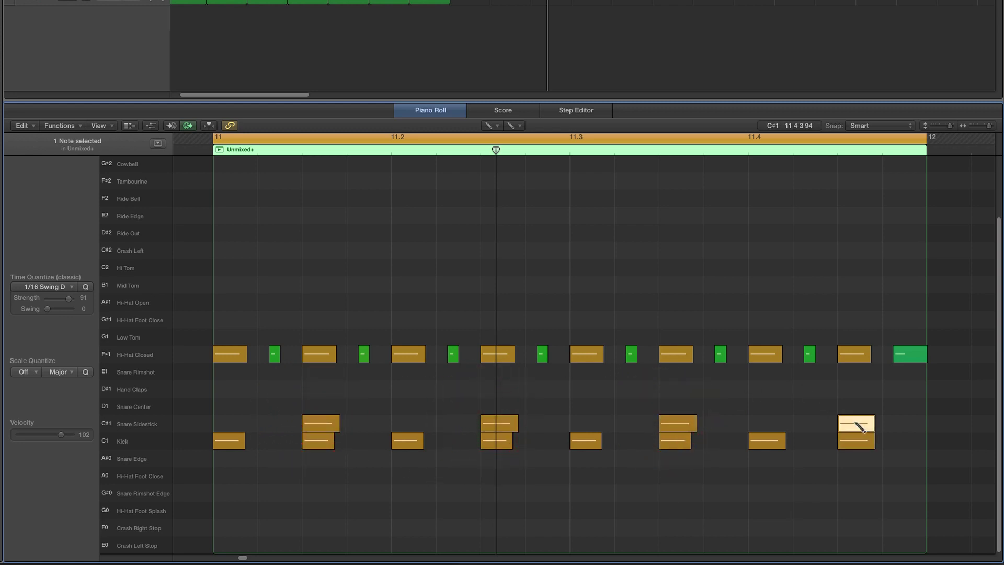
Add extra sidestick notes on the last sixteenth of beats 2 and 4, and quantize both to 1/16 Swing D
left_click(547, 423)
left_click(899, 422)
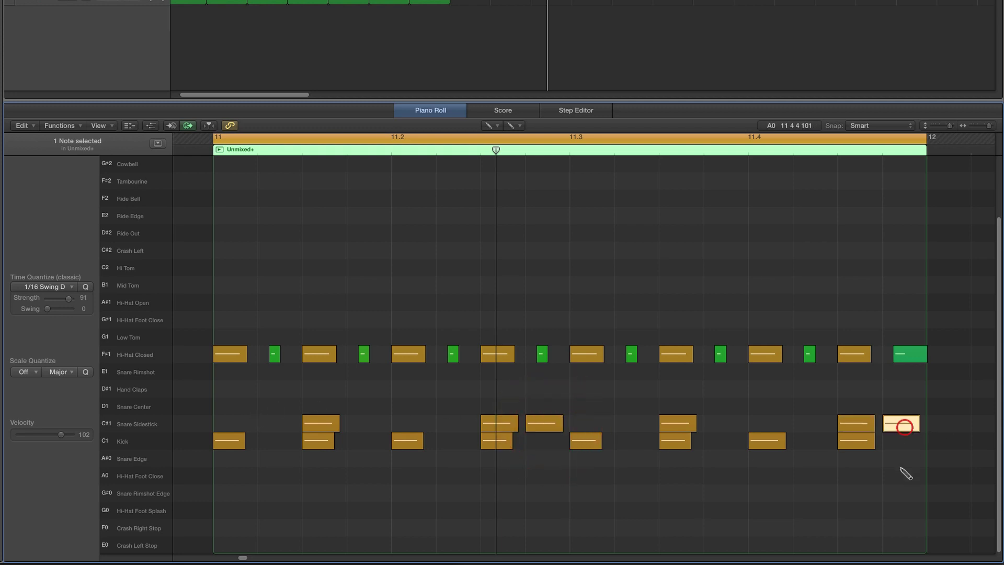
left_click(546, 423, "shift")
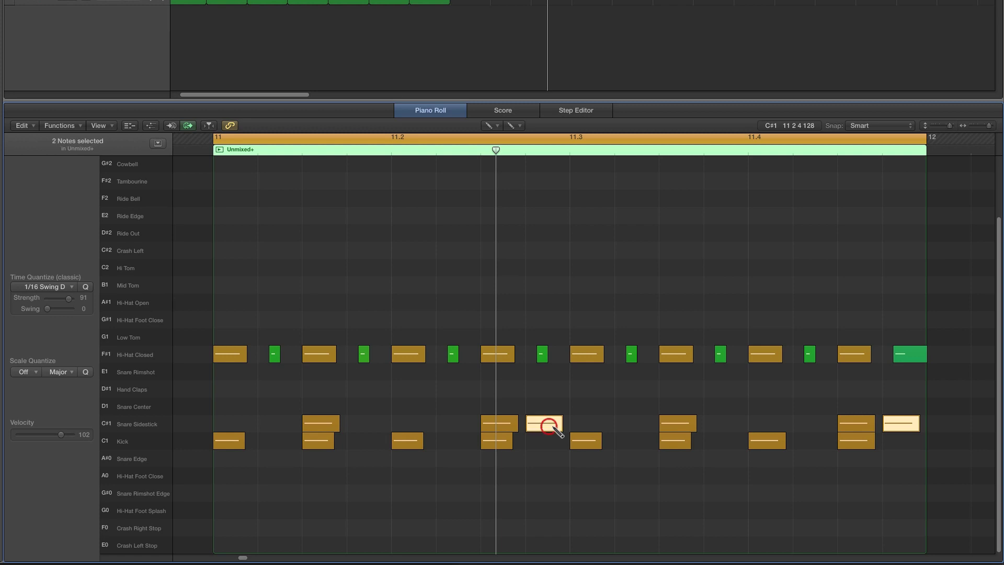
left_click(85, 287)
Play back bar 11 to audition the combined hi-hat, kick and sidestick pattern
key("space")
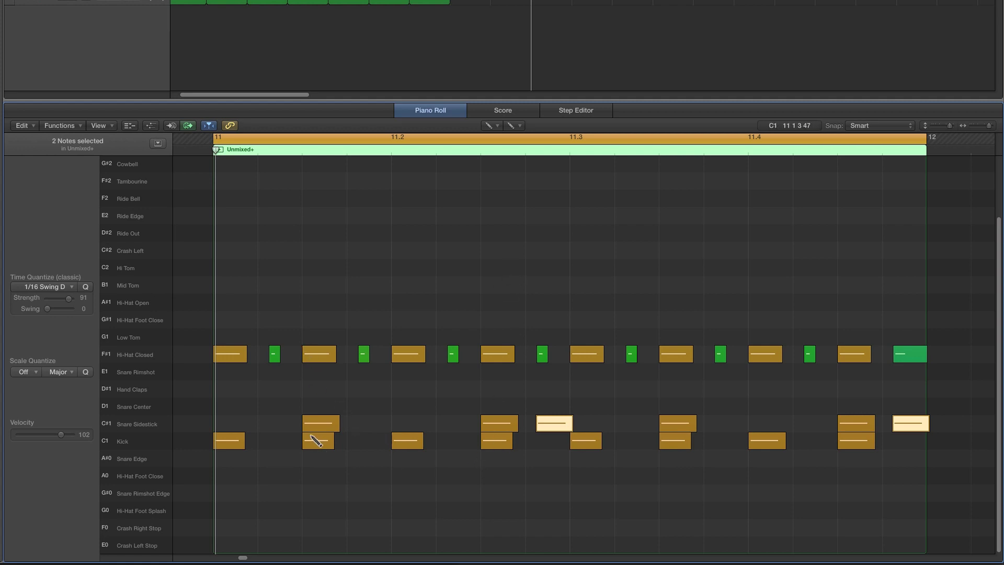
mouse_move(317, 432)
key("space")
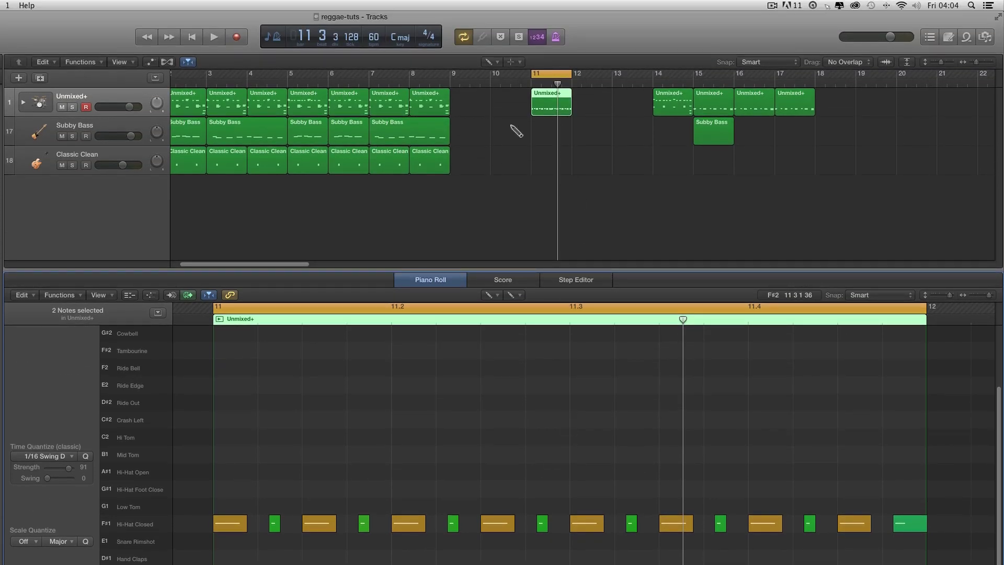
Delete every note from the one-bar drum region at bar 11 and set the project tempo to 118
left_click(552, 100)
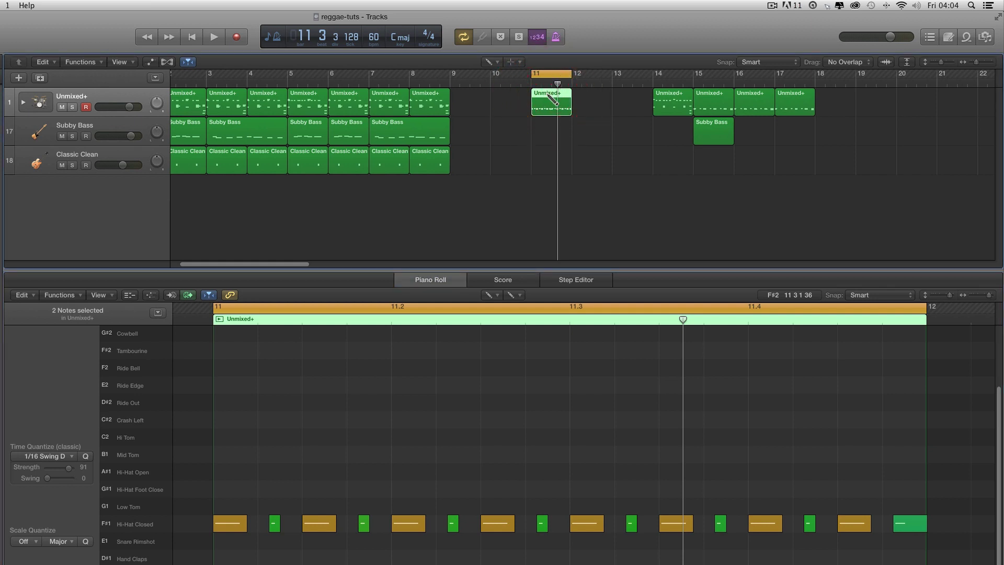
left_click(489, 295)
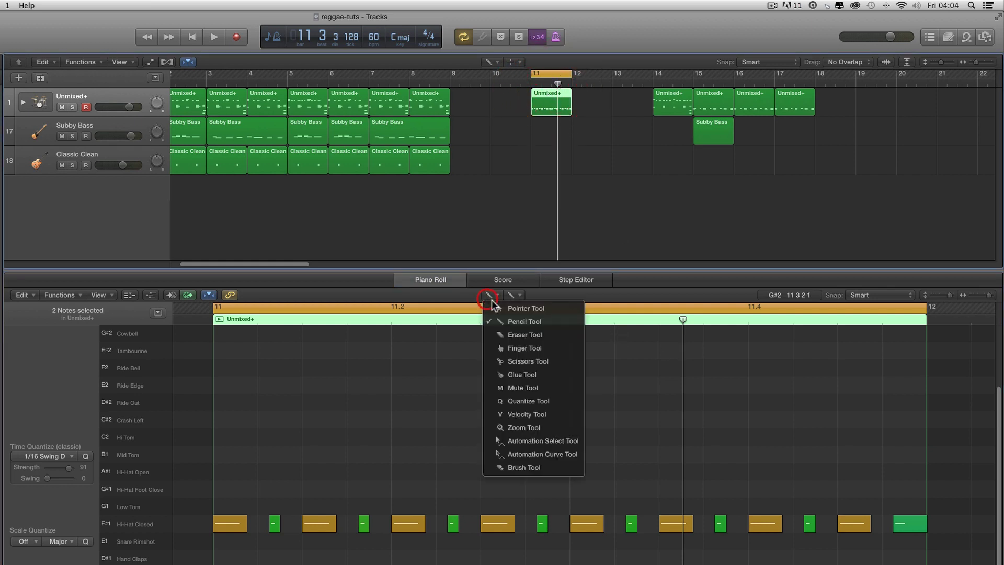
left_click(492, 307)
left_click_drag(204, 483, 928, 564)
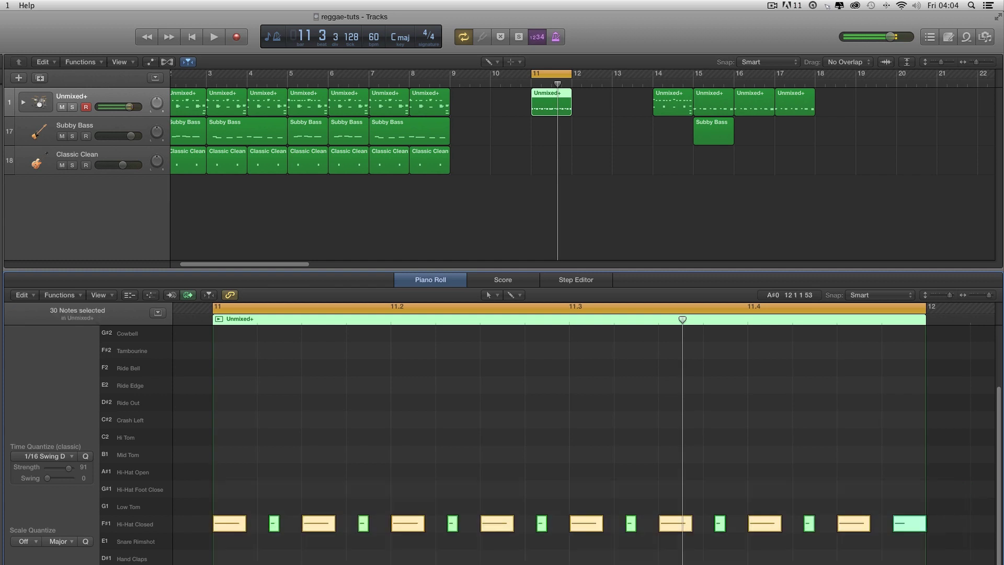
key("Delete")
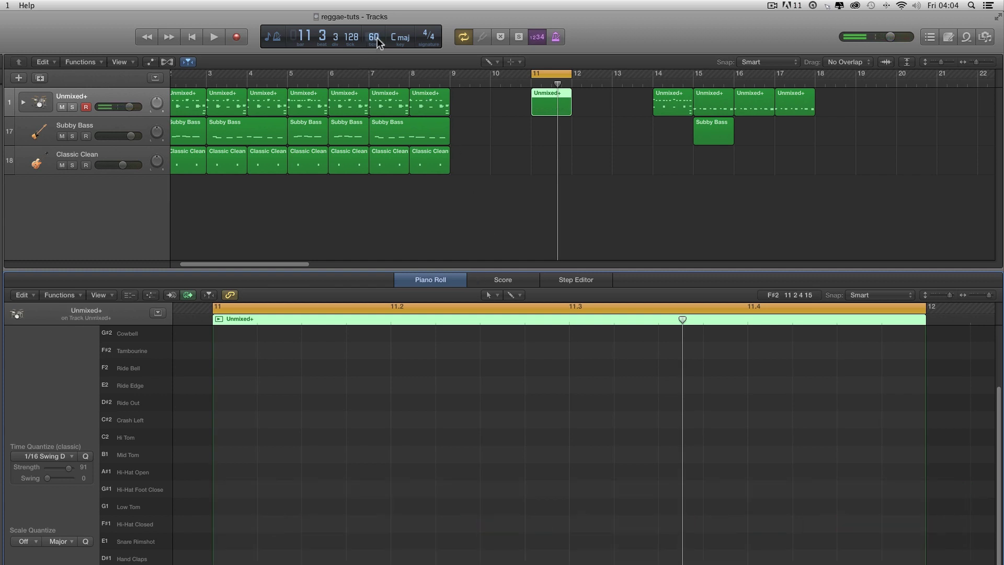
mouse_move(378, 21)
left_mouse_down()
mouse_move(369, 34)
mouse_move(376, 7)
mouse_move(369, 32)
mouse_move(380, 25)
left_mouse_up()
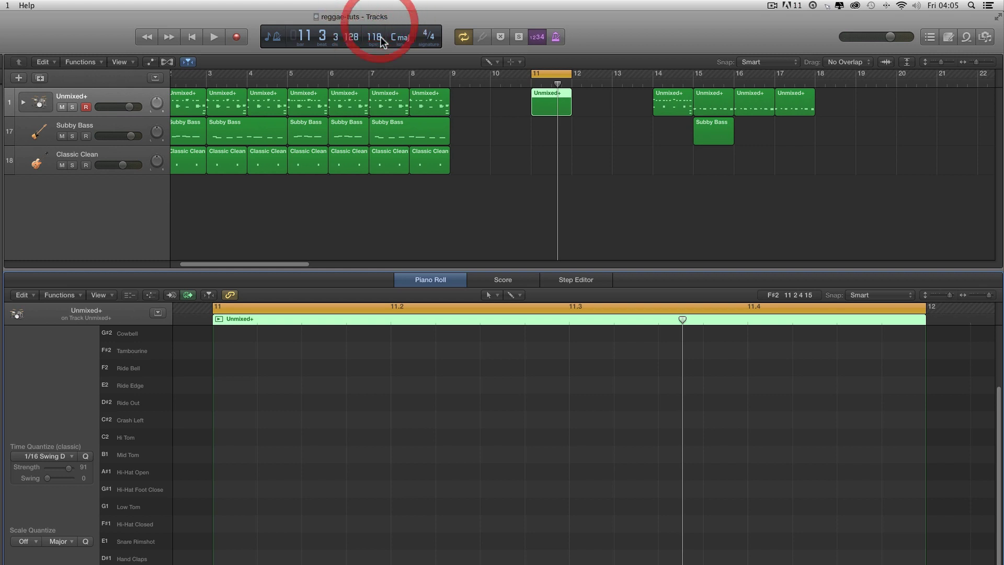
Paint closed hi-hat (F#1) notes on every eighth note of bar 11 using the Brush tool and 1/8 Note quantize
left_click(487, 296)
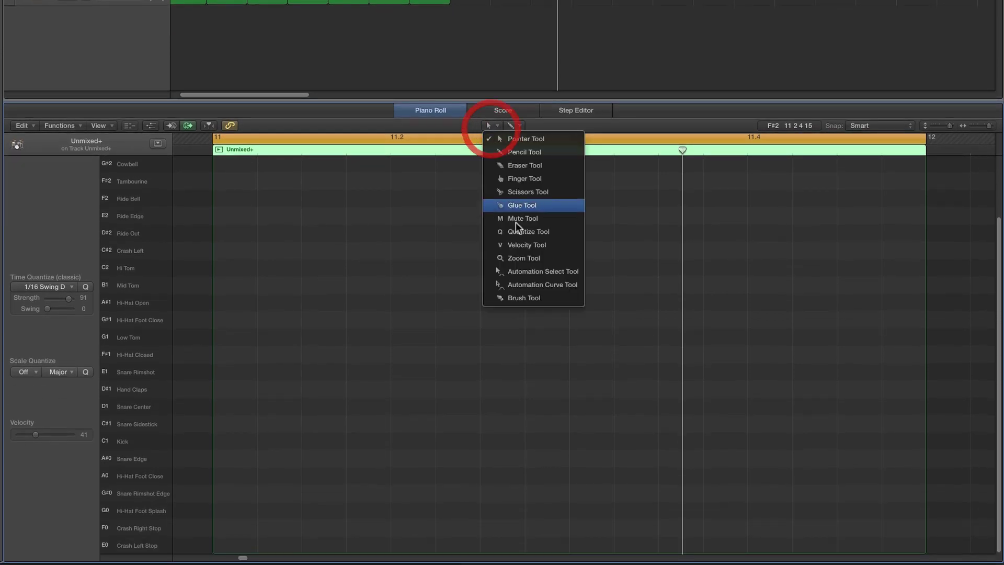
left_click(518, 298)
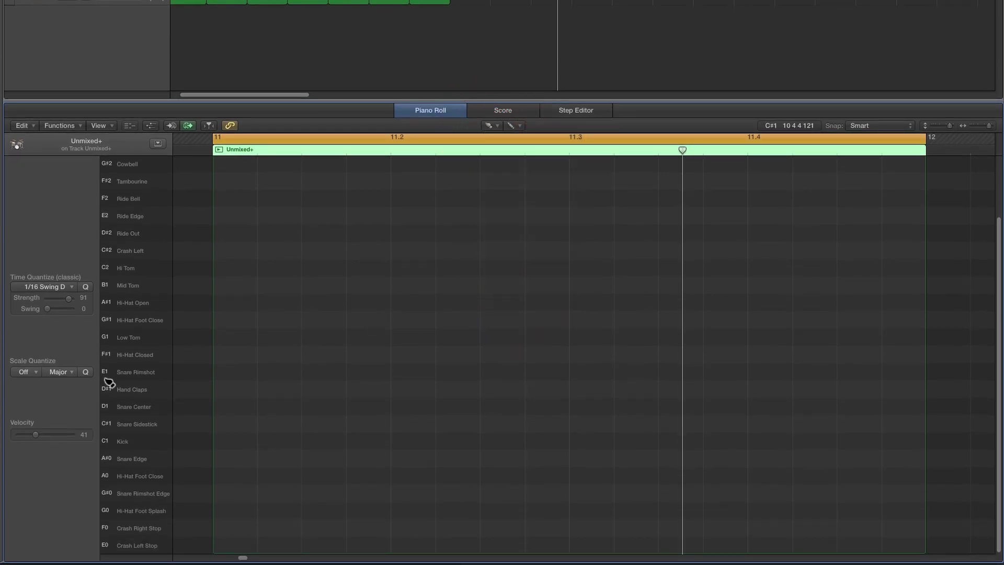
left_click(53, 287)
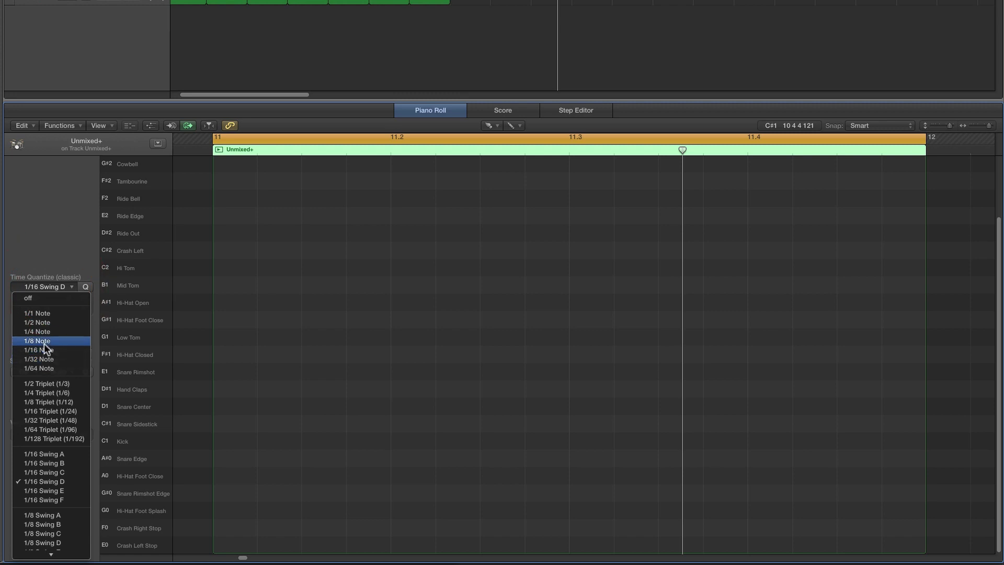
left_click(43, 341)
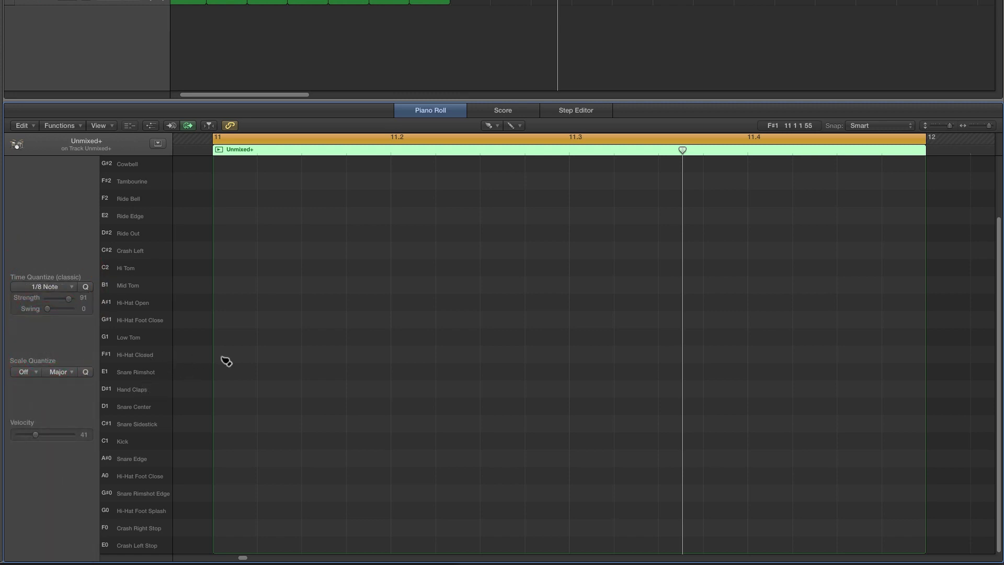
left_click_drag(222, 356, 854, 356)
Shorten all the closed hi-hat notes to less than half their length and set their velocity to 101
left_click(152, 353)
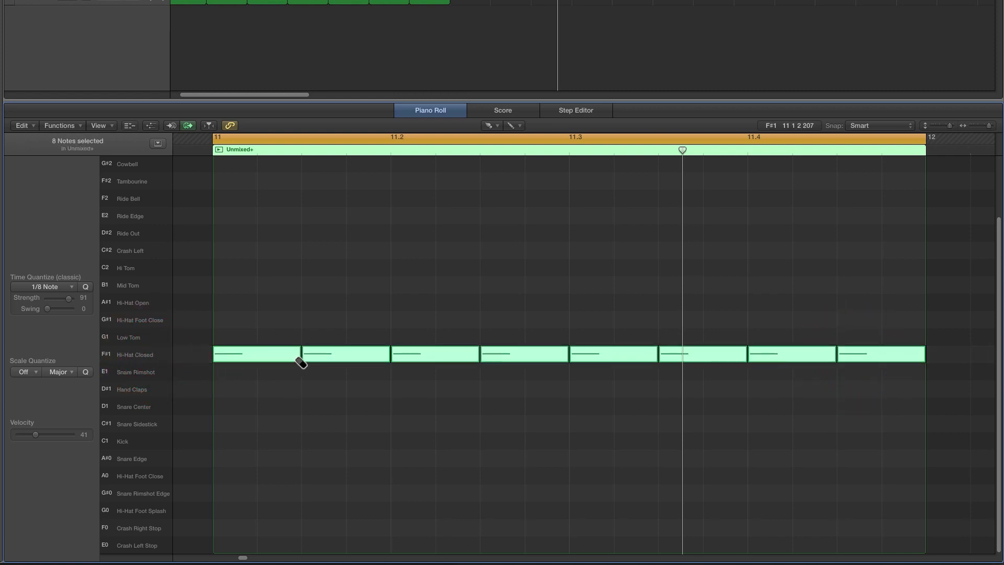
left_click_drag(295, 358, 244, 360)
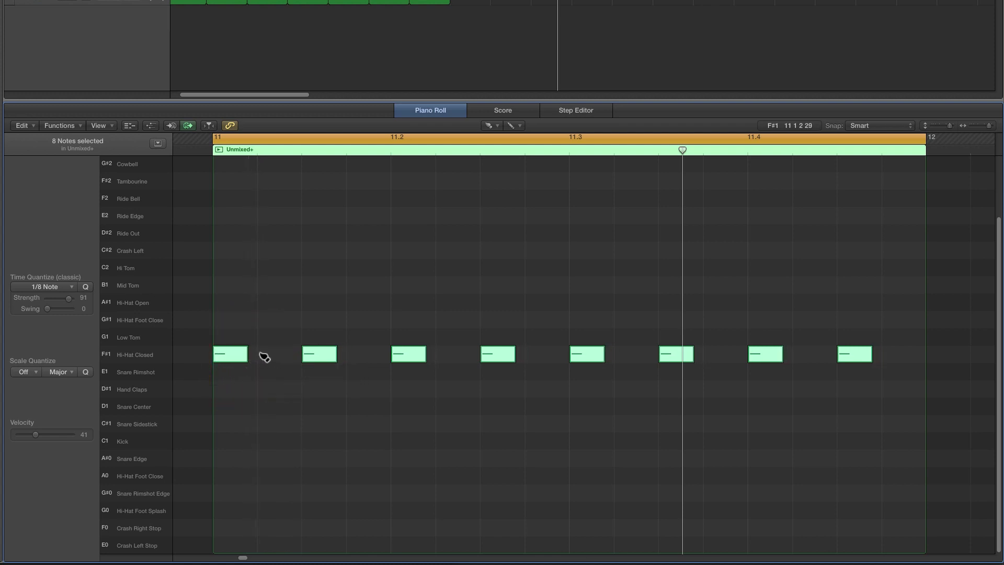
left_click_drag(34, 433, 60, 438)
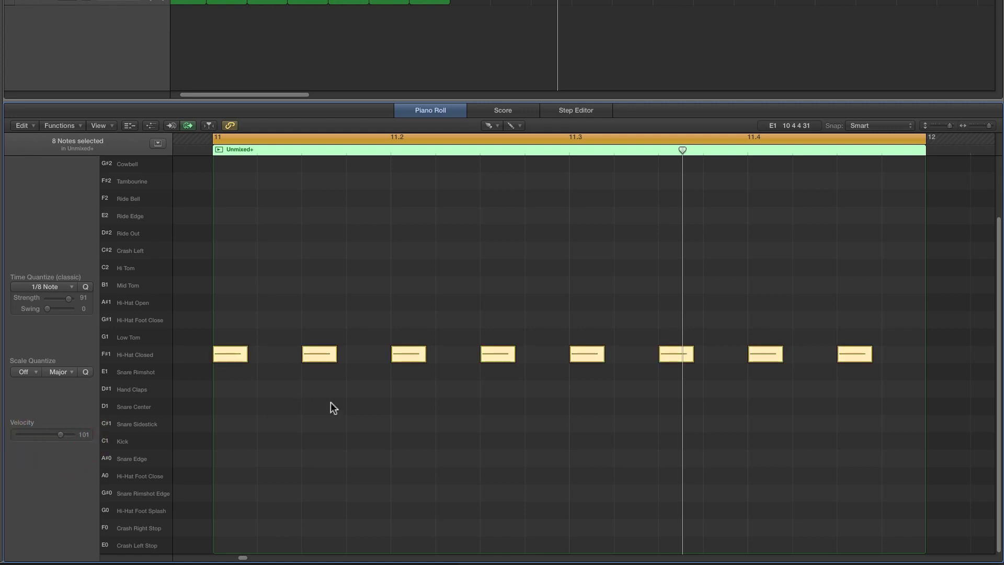
Quantize the closed hi-hat notes to 1/8 Swing D and play back bar 11
left_click(57, 287)
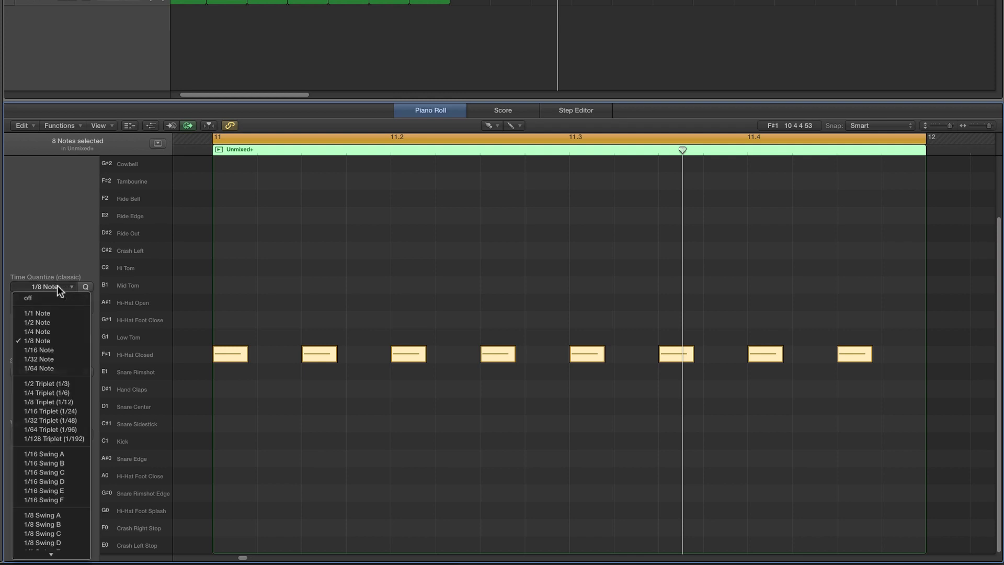
left_click(67, 544)
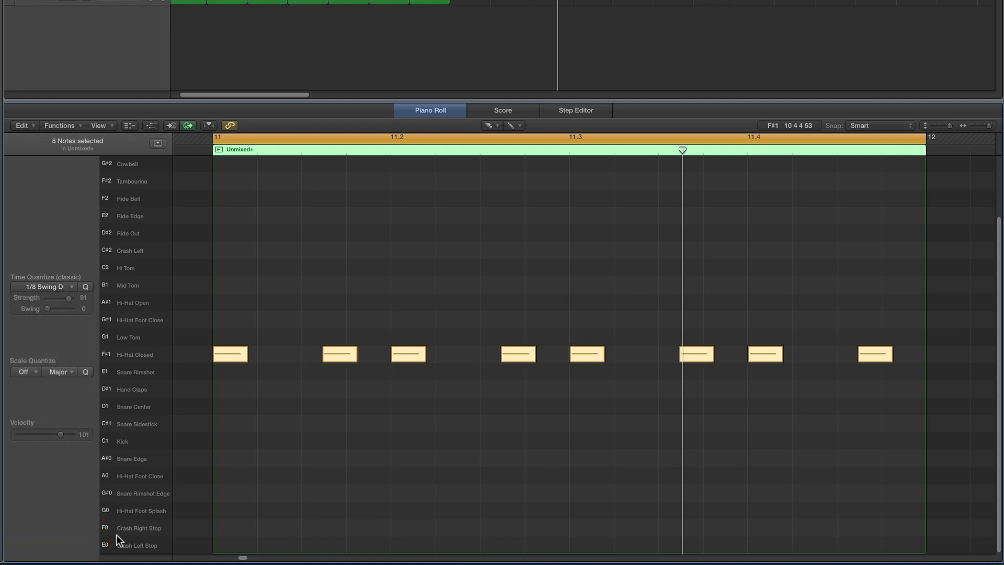
key("space")
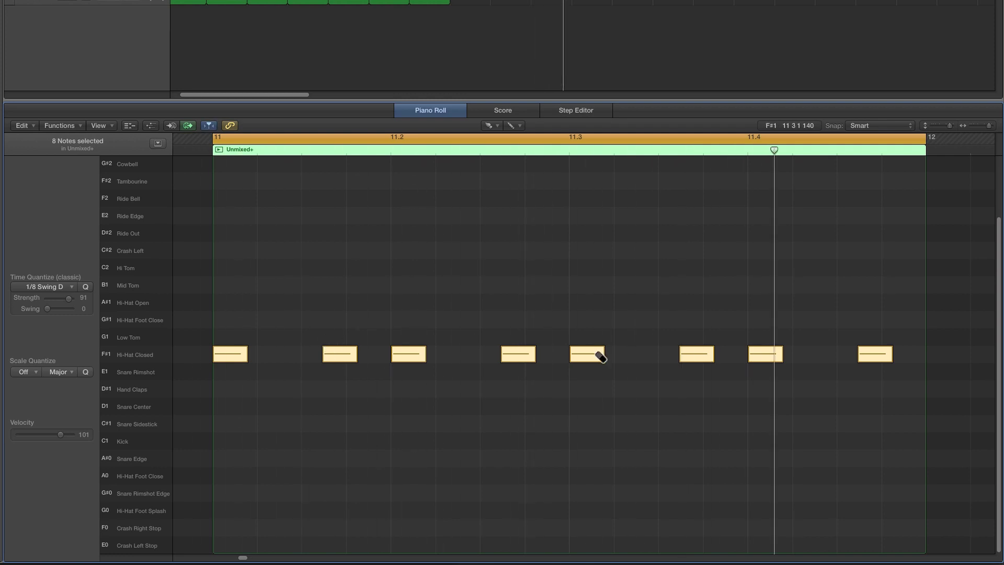
Lower the velocities of the four offbeat hi-hat notes with the Velocity tool, the first to about 53 and the last to 59
left_click(492, 126)
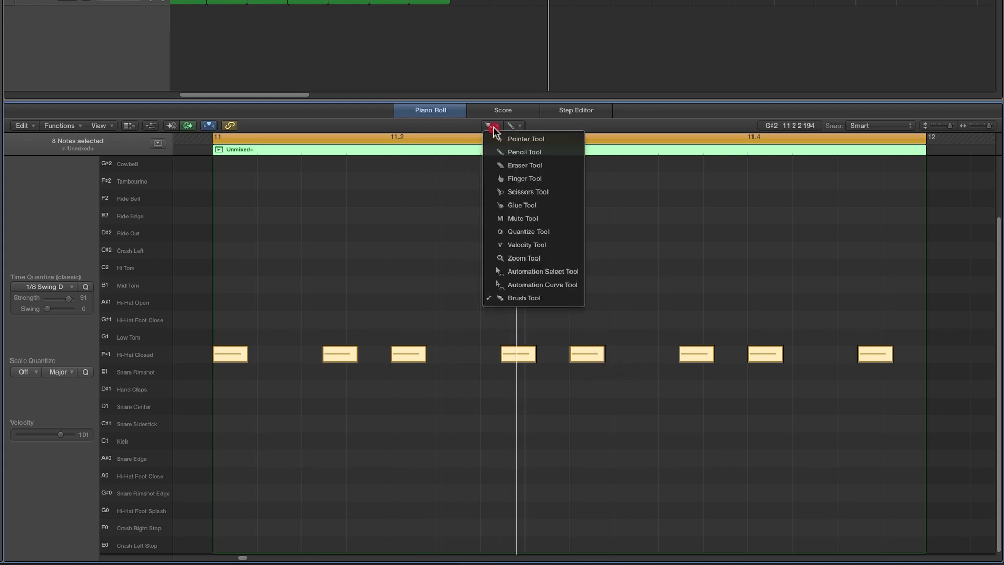
left_click(526, 244)
left_click(355, 333)
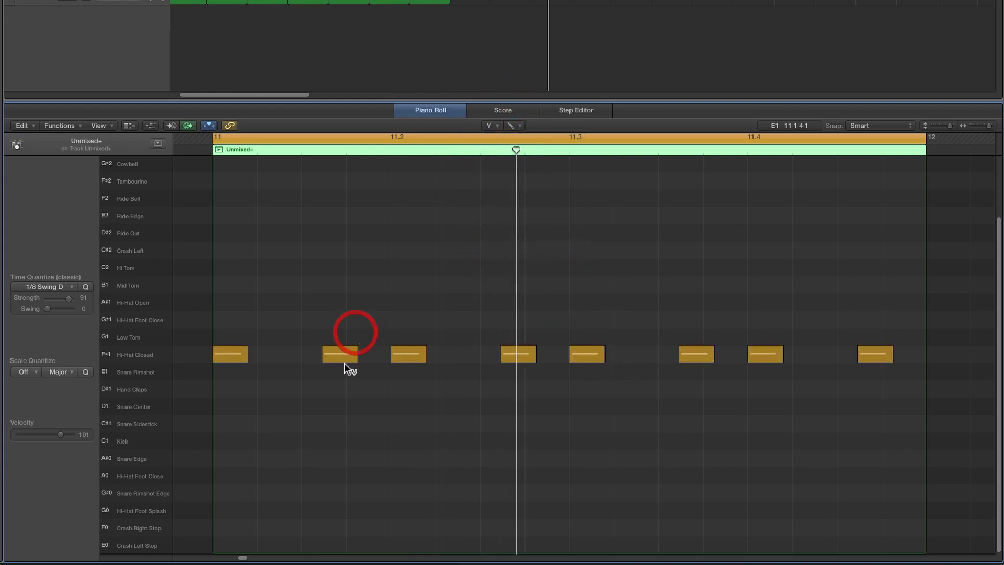
left_click_drag(341, 356, 345, 406)
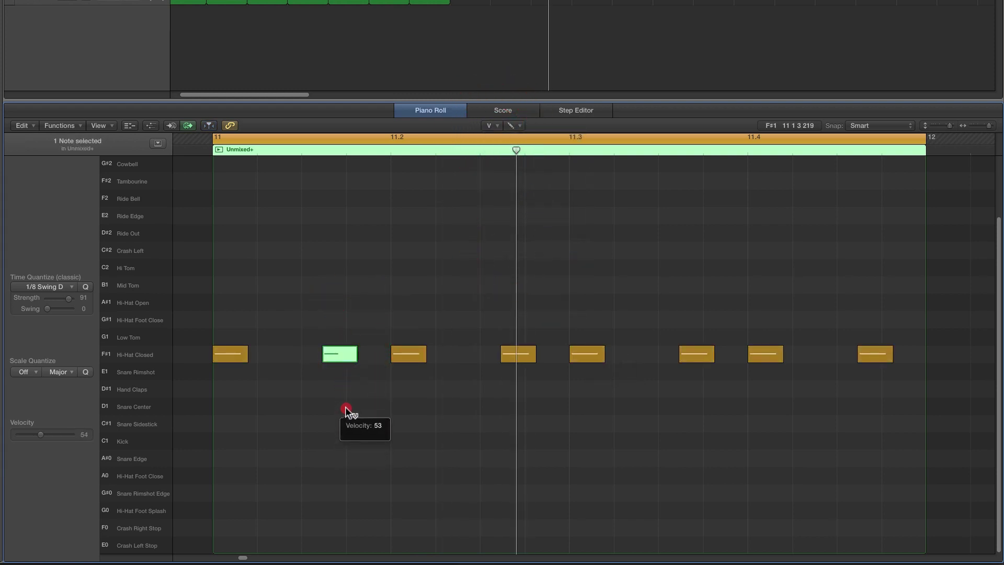
left_click_drag(518, 355, 520, 414)
left_click_drag(711, 360, 710, 410)
left_click_drag(877, 360, 878, 417)
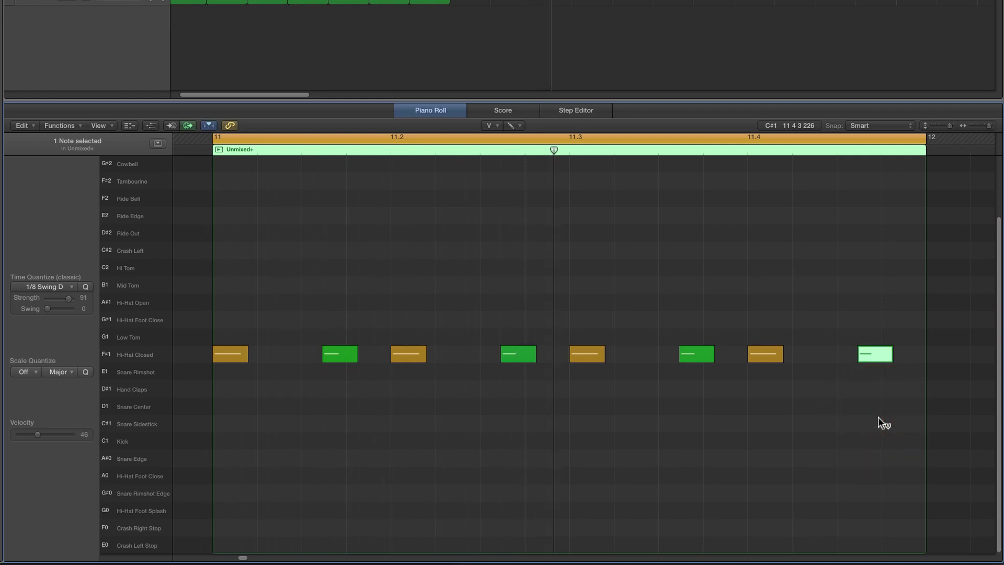
left_click_drag(880, 360, 881, 341)
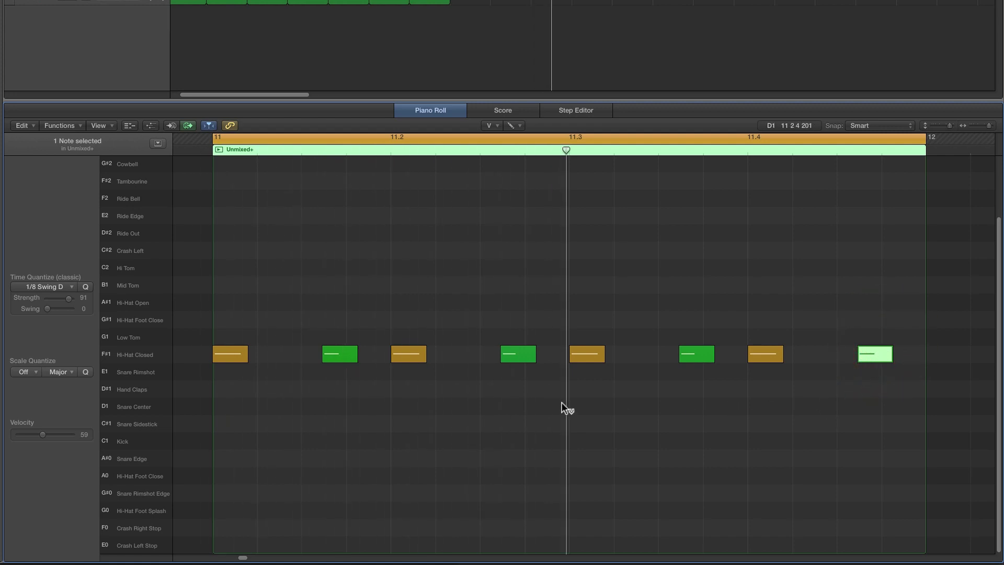
Add kick (C1) notes on all four beats of bar 11 and set their velocity to 103
left_click(488, 126)
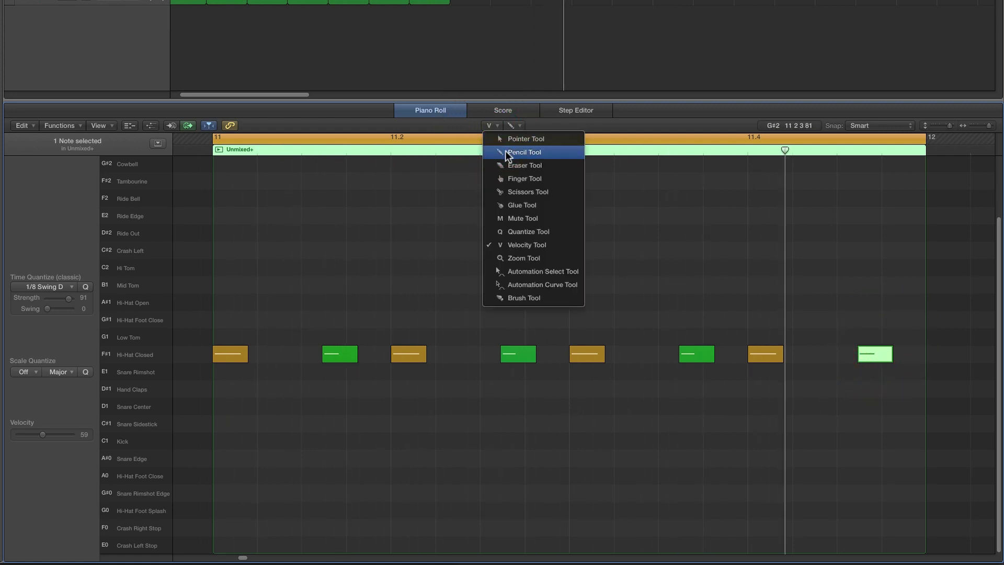
left_click(523, 151)
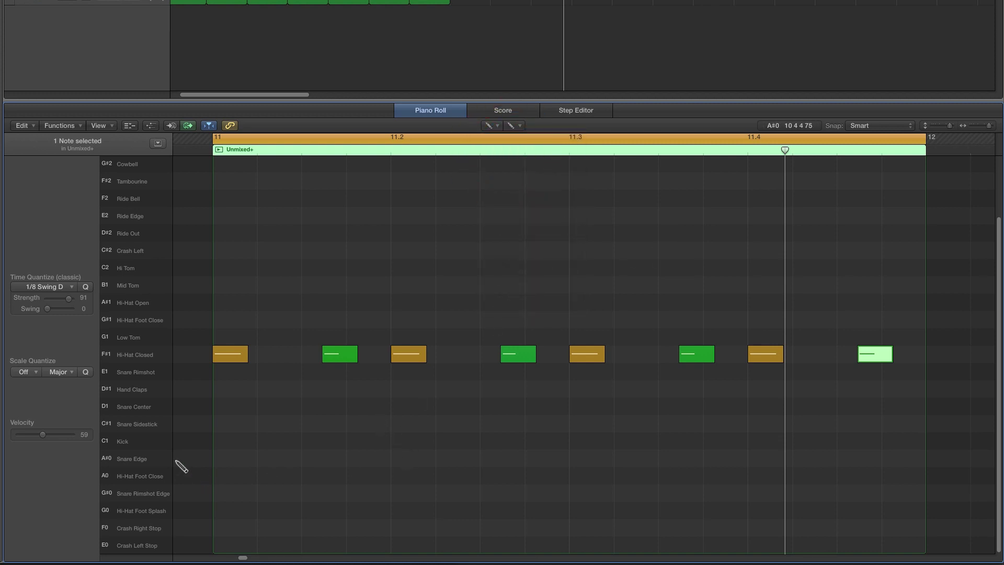
left_click(242, 441)
left_click(409, 440)
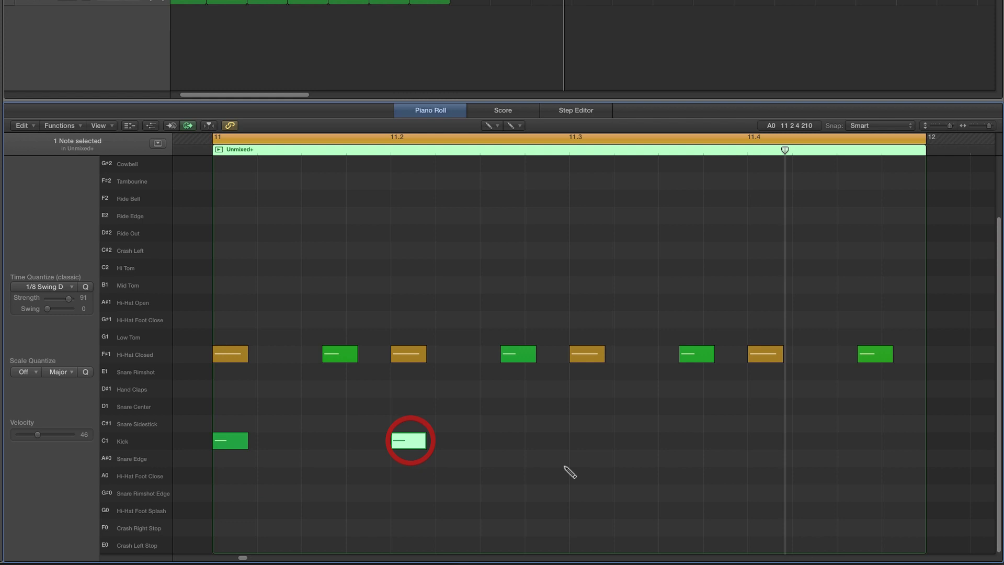
left_click(586, 441)
left_click(810, 441)
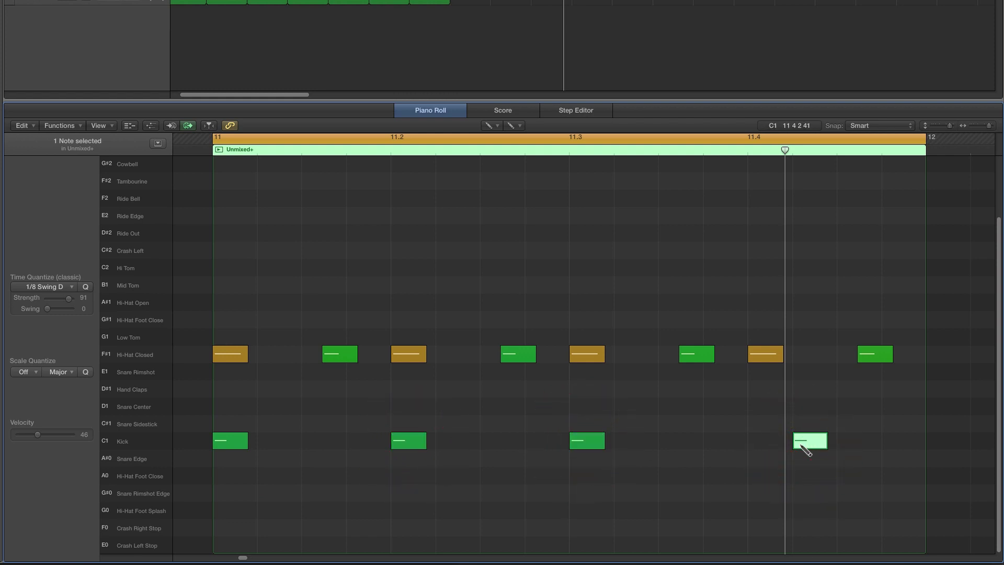
left_click_drag(802, 444, 758, 443)
left_click(124, 442)
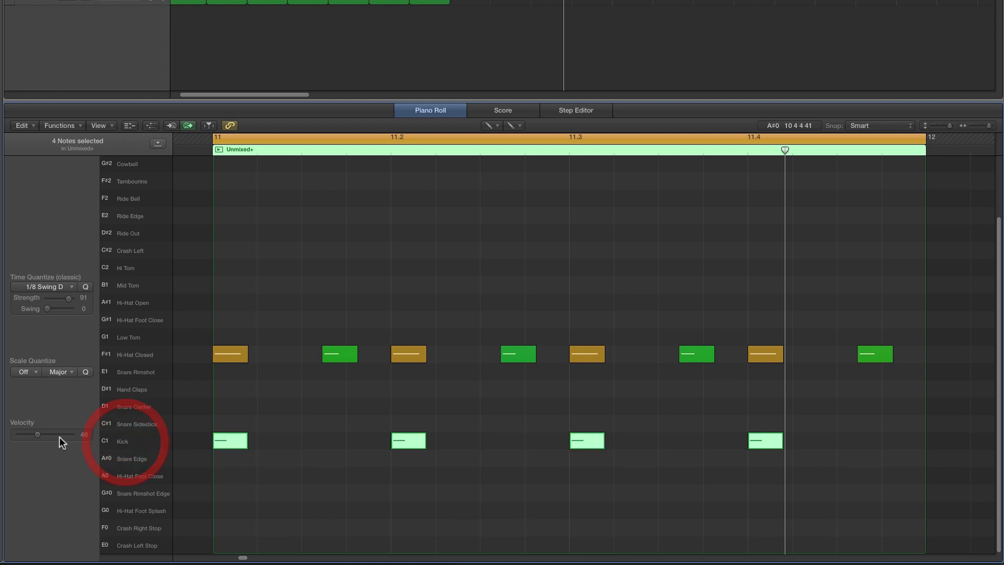
left_click_drag(38, 434, 62, 435)
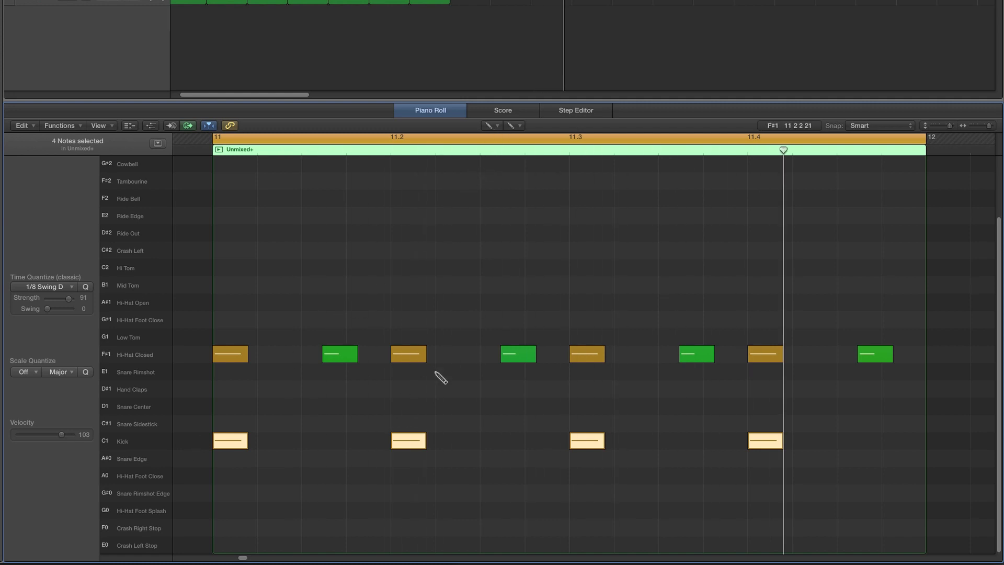
Add snare sidestick (C#1) notes on beats 2, 4 and the final offbeat quantized to 1/8 Swing D, and audition the bar
left_click(410, 423)
left_click(765, 423)
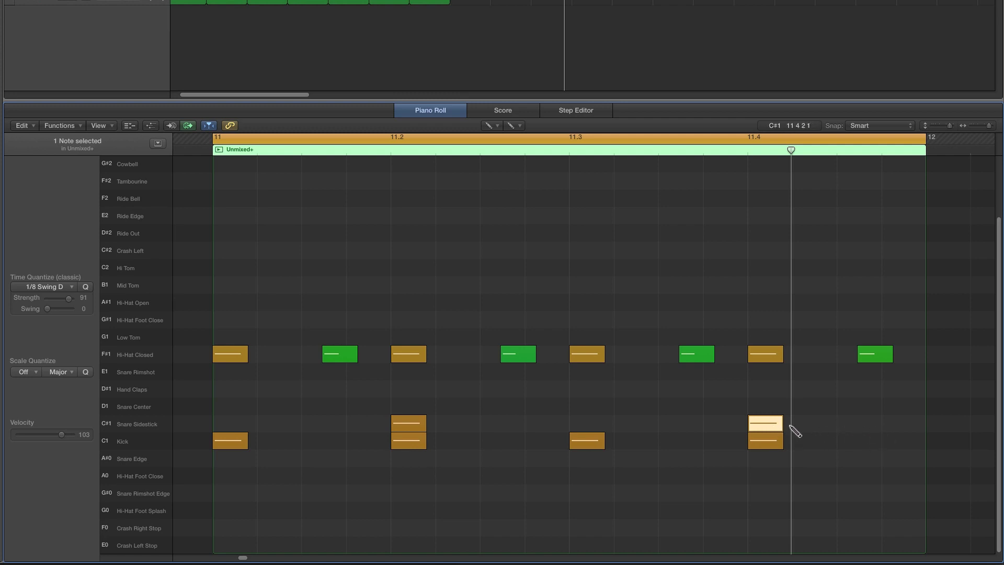
left_click(849, 423)
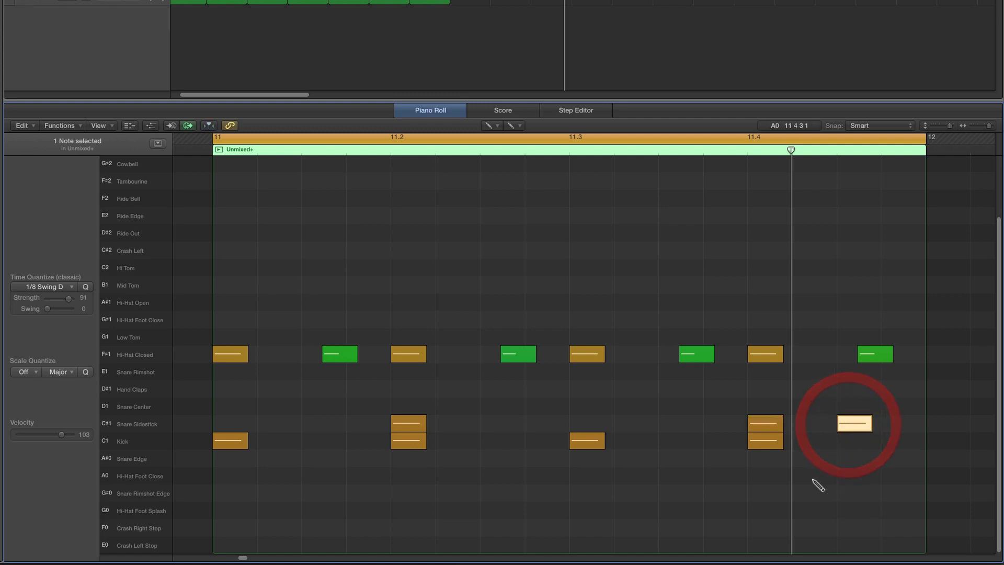
left_click(86, 287)
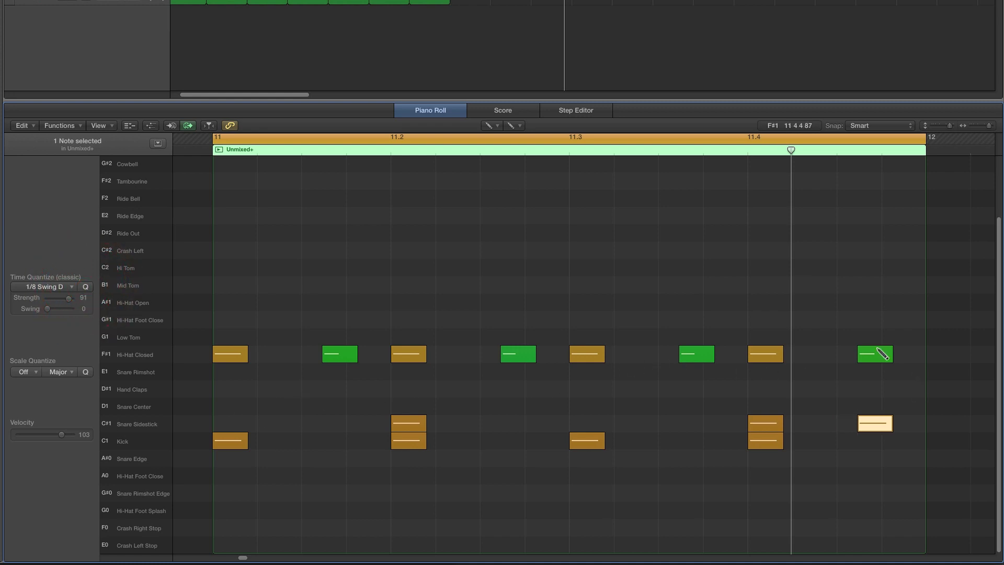
key("space")
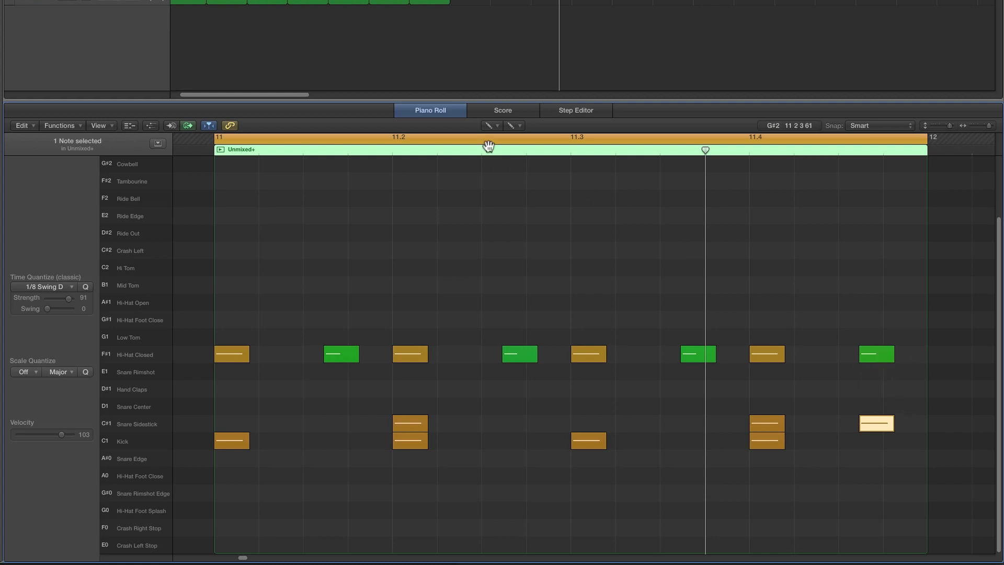
Move the last closed hi-hat note down to Hi-Hat Foot Splash (G0), keeping it quantized to 1/8 Swing D
left_click(491, 125)
left_click(502, 139)
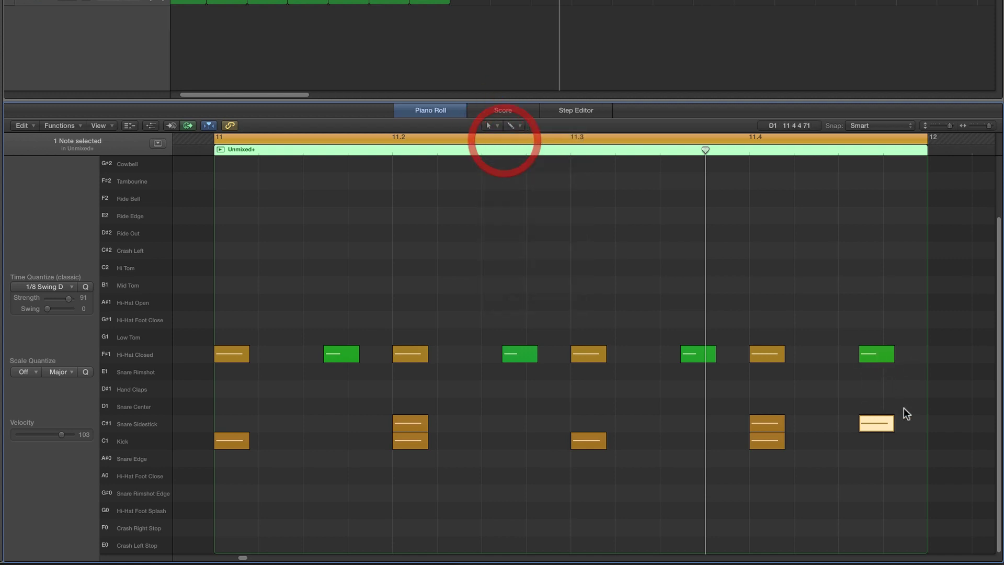
left_click(869, 354)
left_click_drag(869, 353, 870, 505)
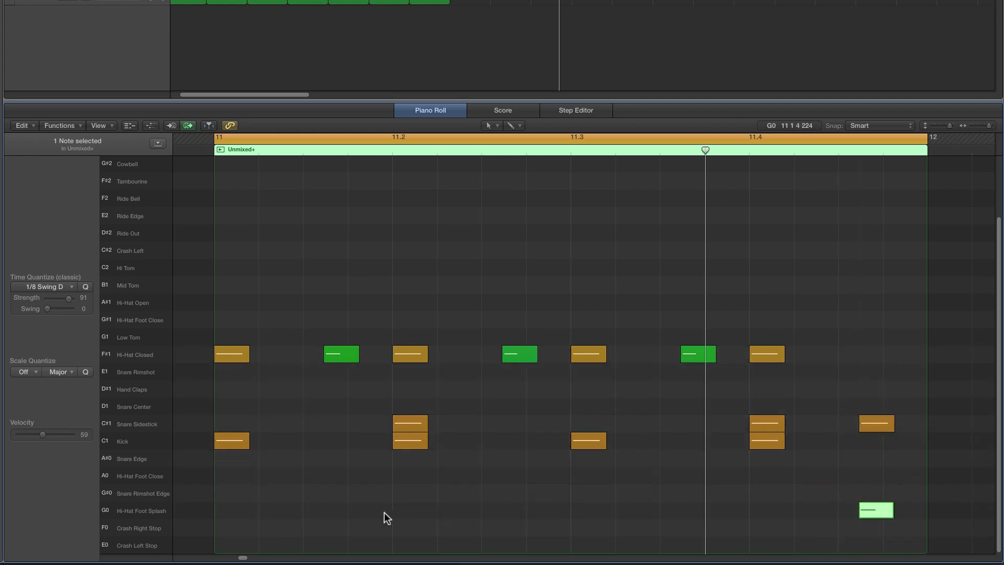
left_click(146, 515)
left_click_drag(872, 510, 843, 512)
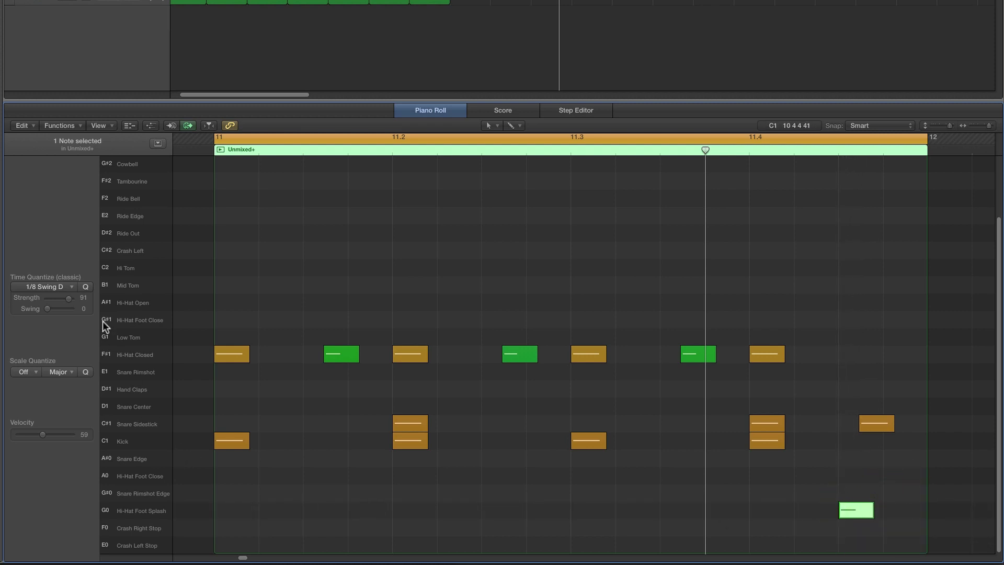
left_click(86, 286)
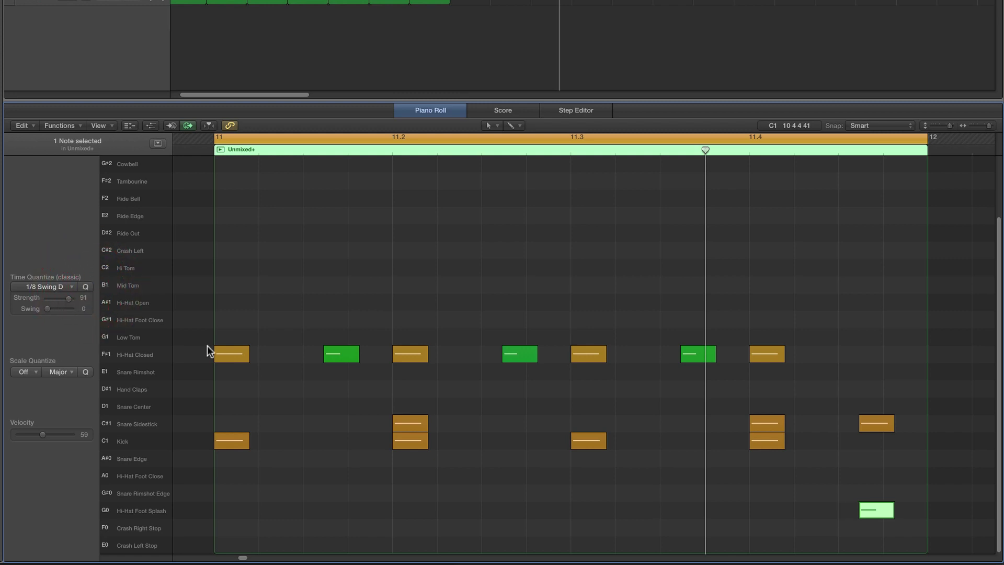
Try a quantize strength of 100 on all closed hi-hat notes, audition the bar, and return the strength to 91
left_click(152, 353)
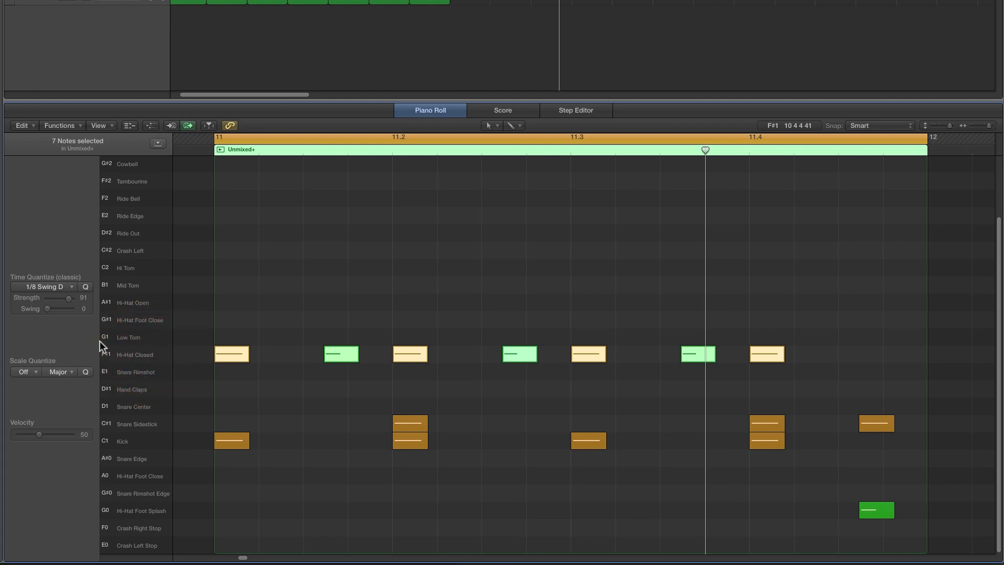
mouse_move(69, 299)
left_mouse_down()
mouse_move(60, 302)
mouse_move(77, 303)
left_mouse_up()
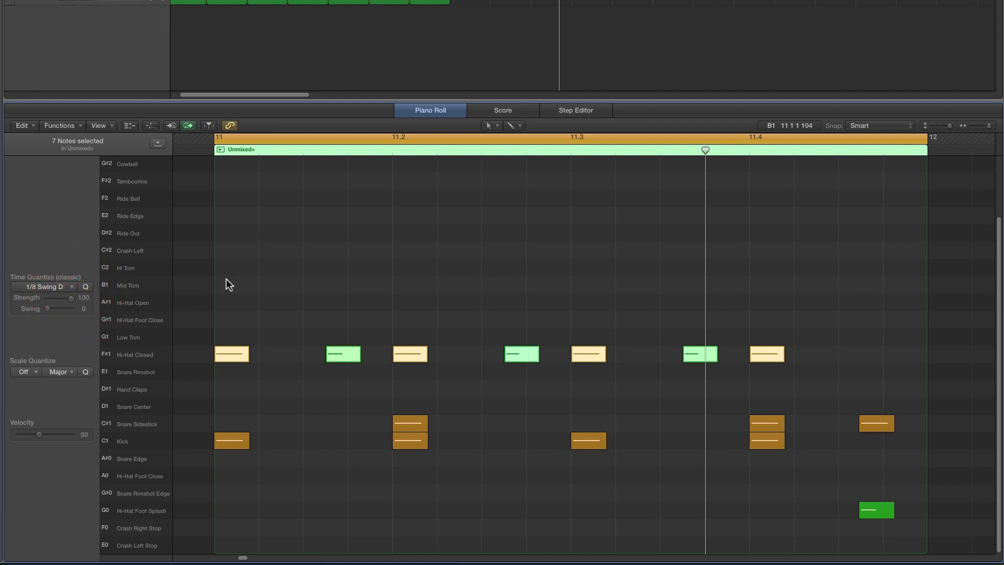
key("space")
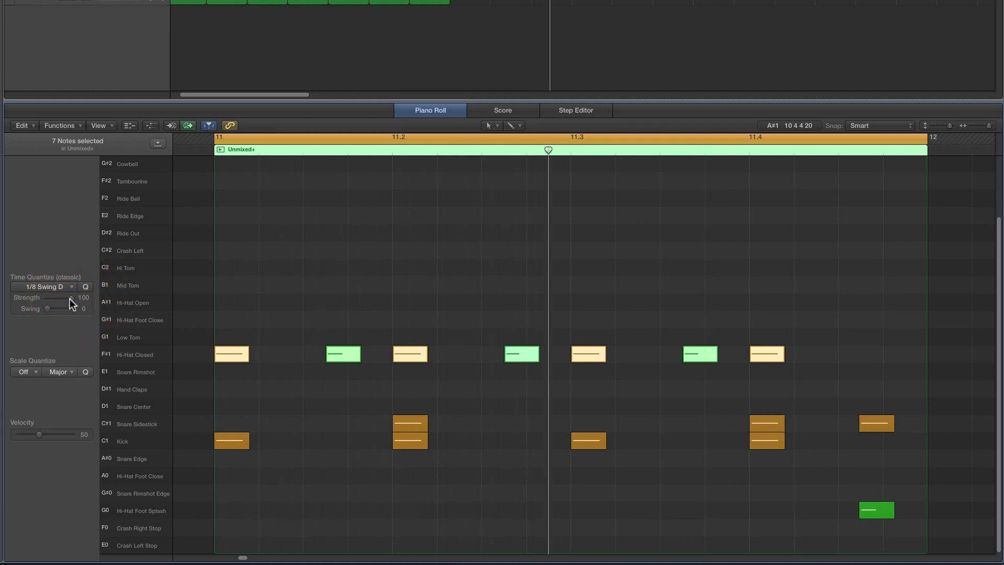
left_click_drag(70, 299, 70, 303)
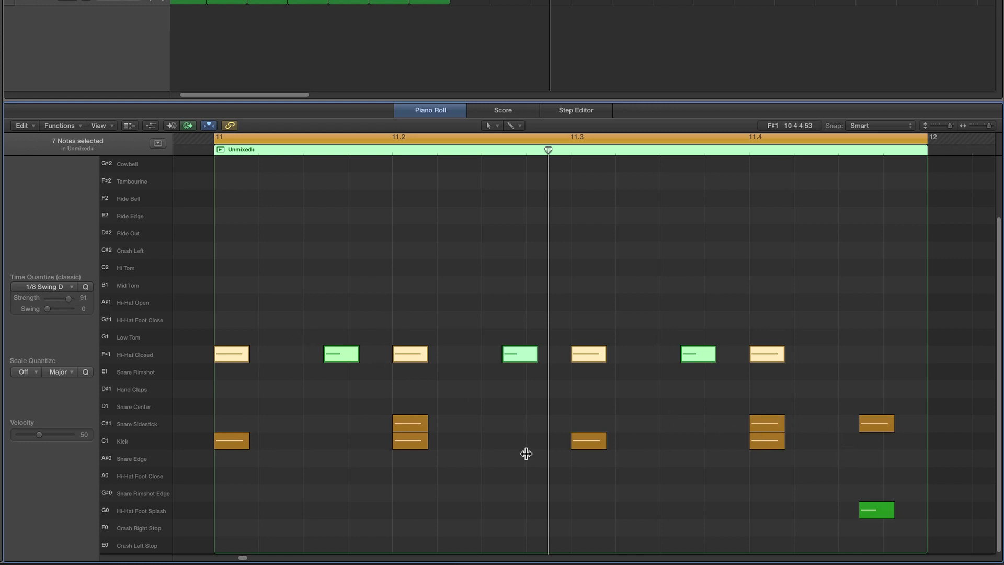
Nudge the final offbeat's sidestick and foot splash notes slightly earlier and requantize them to 1/8 Swing D
left_click_drag(843, 405, 877, 518)
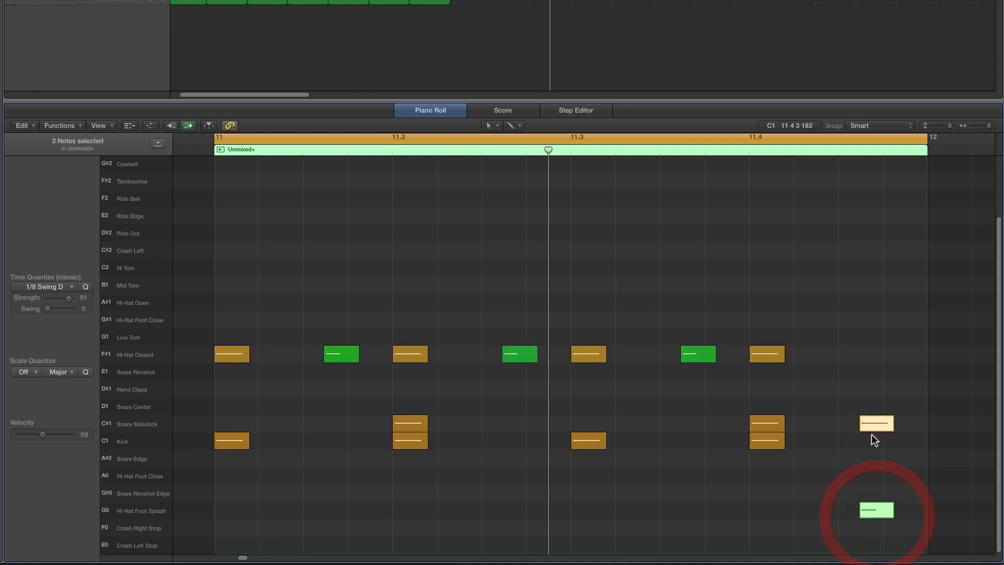
left_click_drag(871, 430, 850, 431)
left_click(85, 286)
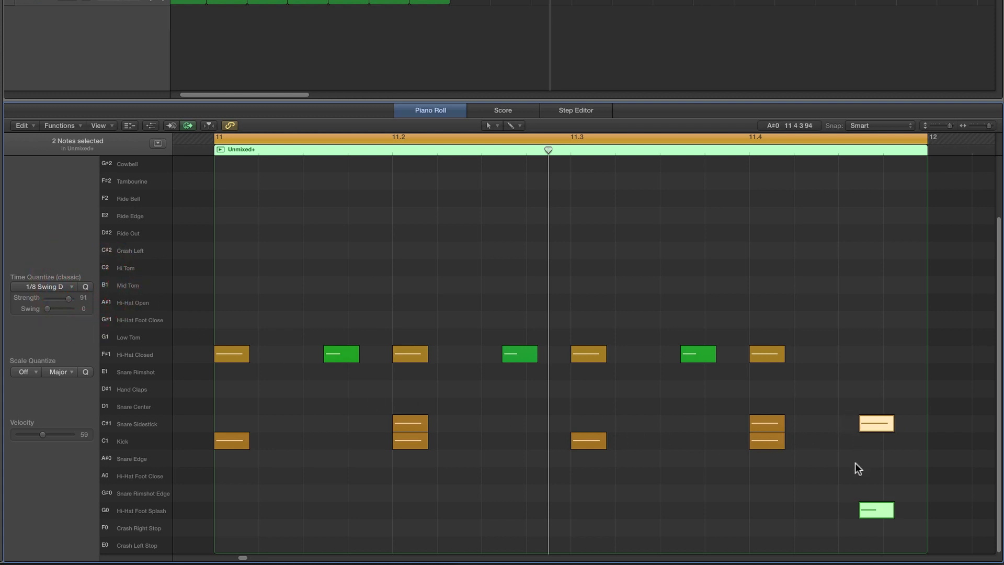
Audition the bar to hear the sidestick and Hi-Hat Foot Splash on the final offbeat
key("space")
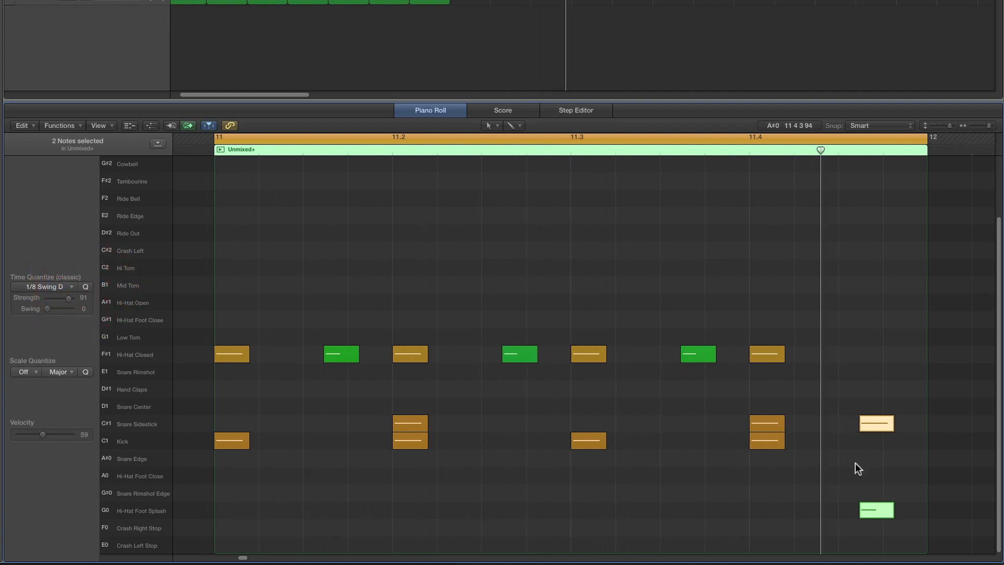
key("space")
left_click(859, 478)
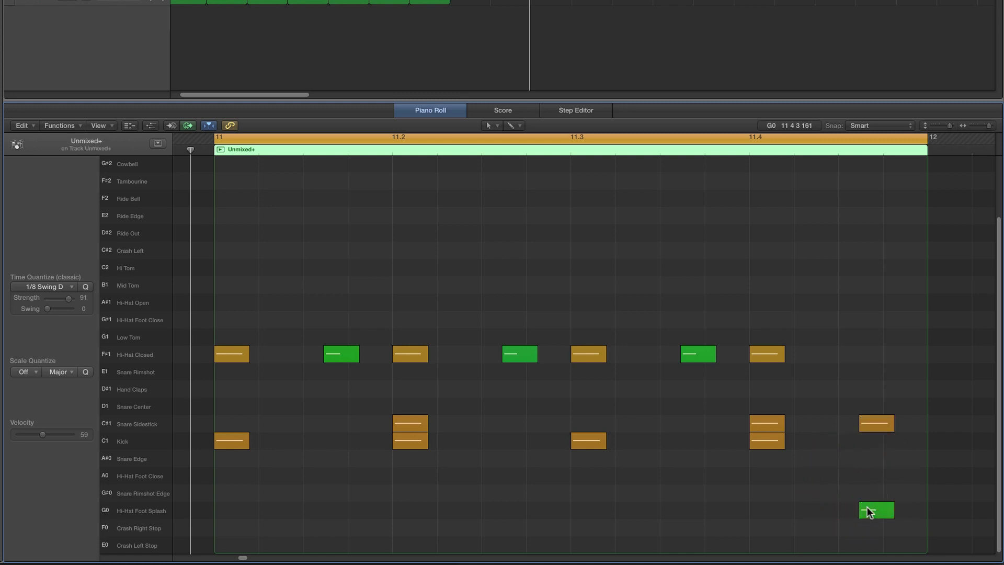
left_click(868, 511)
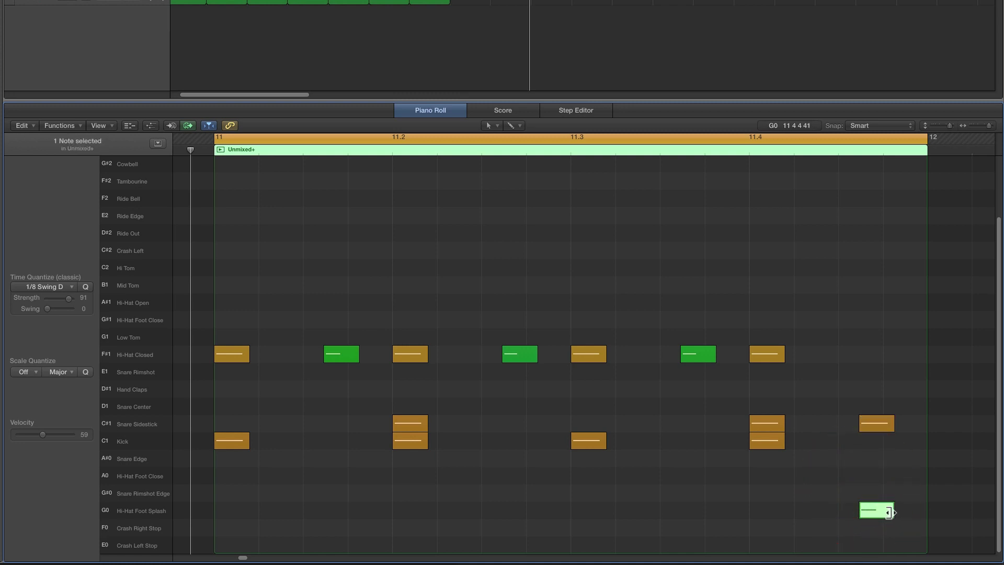
left_click(873, 513)
left_click(895, 510)
key("space")
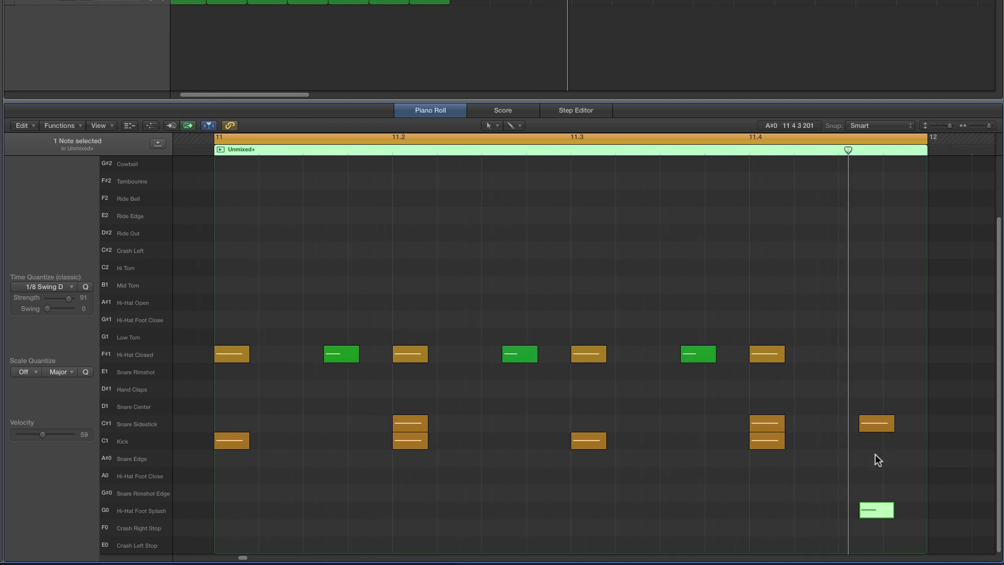
Duplicate the Hi-Hat Foot Splash note on the final offbeat up to Hi-Hat Foot Close (A0)
left_click(908, 509)
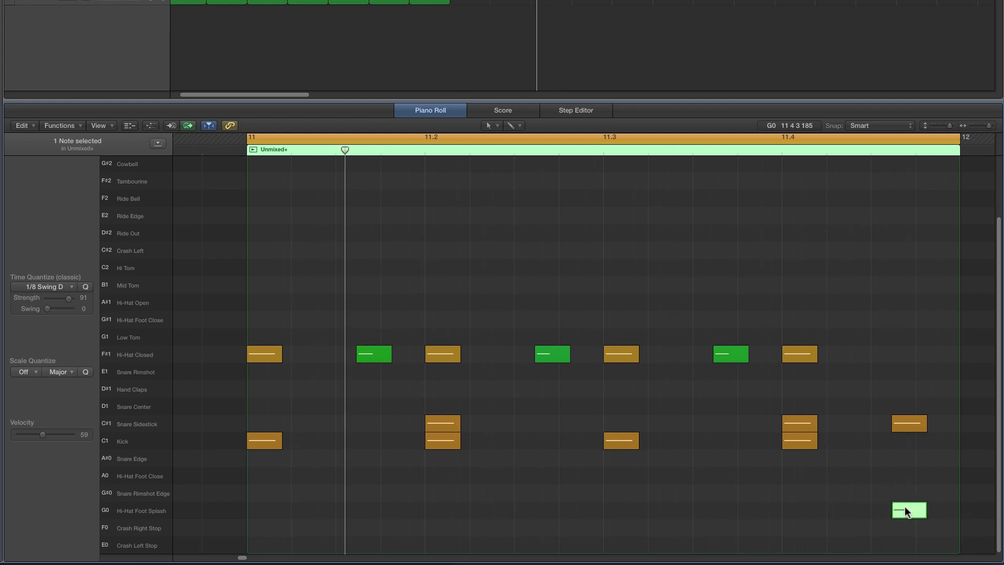
left_click_drag(905, 506, 904, 497)
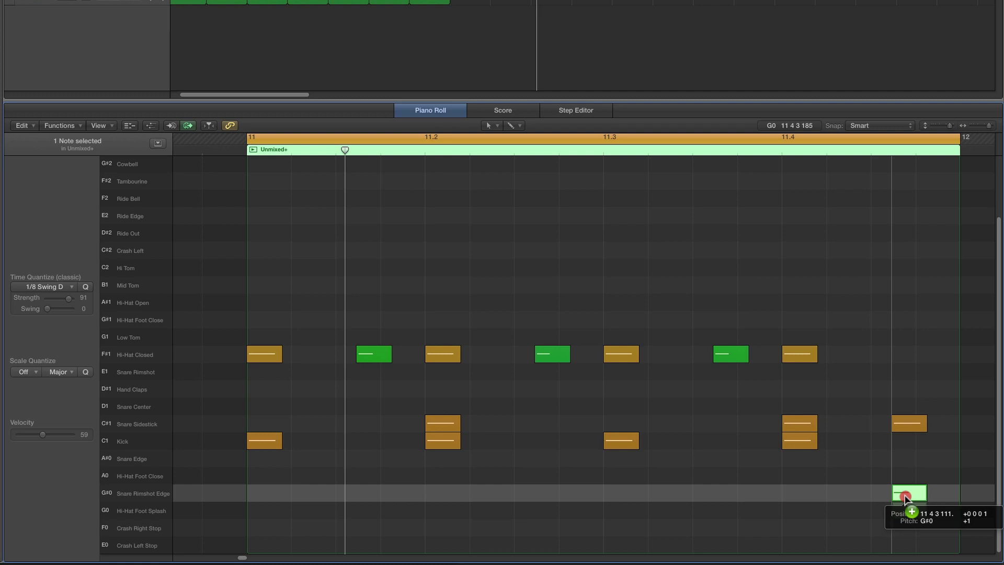
left_click_drag(904, 497, 903, 479)
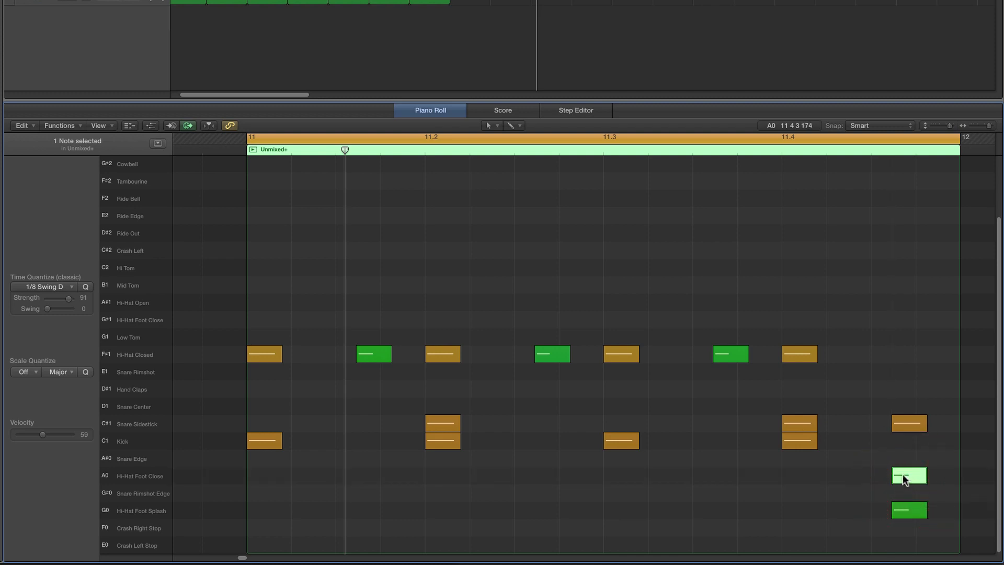
left_click(909, 507)
left_click(908, 475)
Lower the Hi-Hat Foot Close (A0) note's velocity to 10 with the Velocity tool and switch back to the Pointer tool
left_click(497, 126)
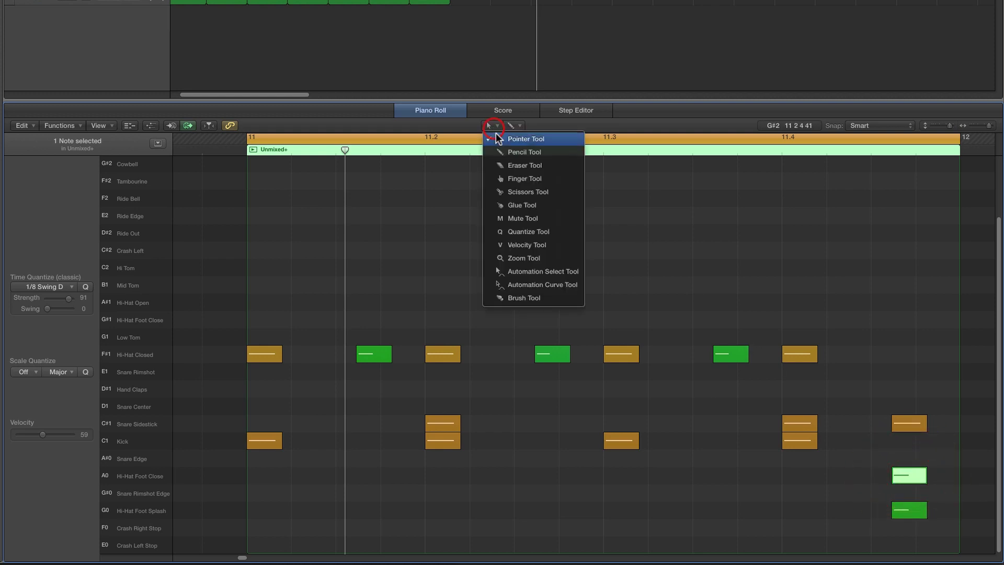
left_click(523, 245)
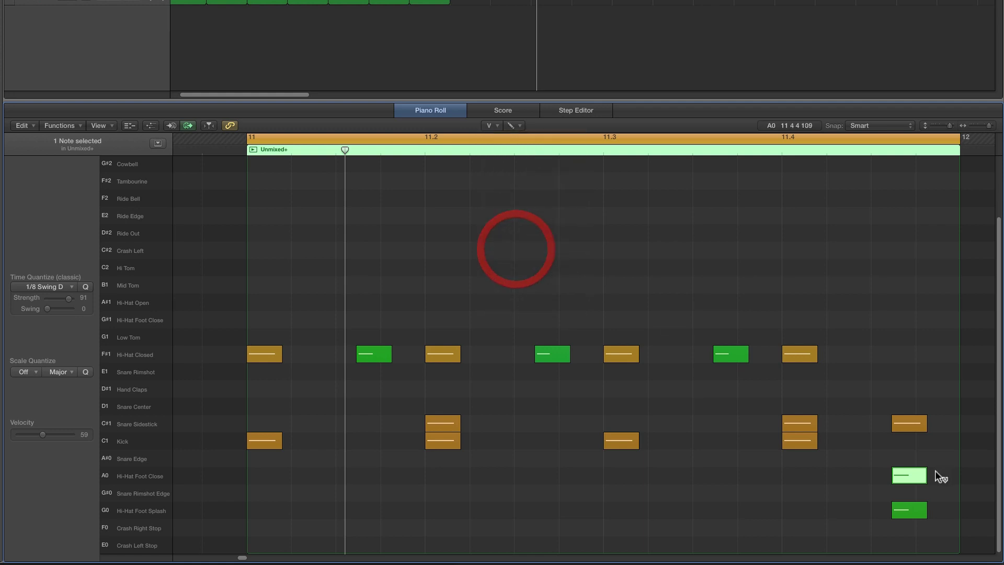
left_click_drag(913, 475, 913, 524)
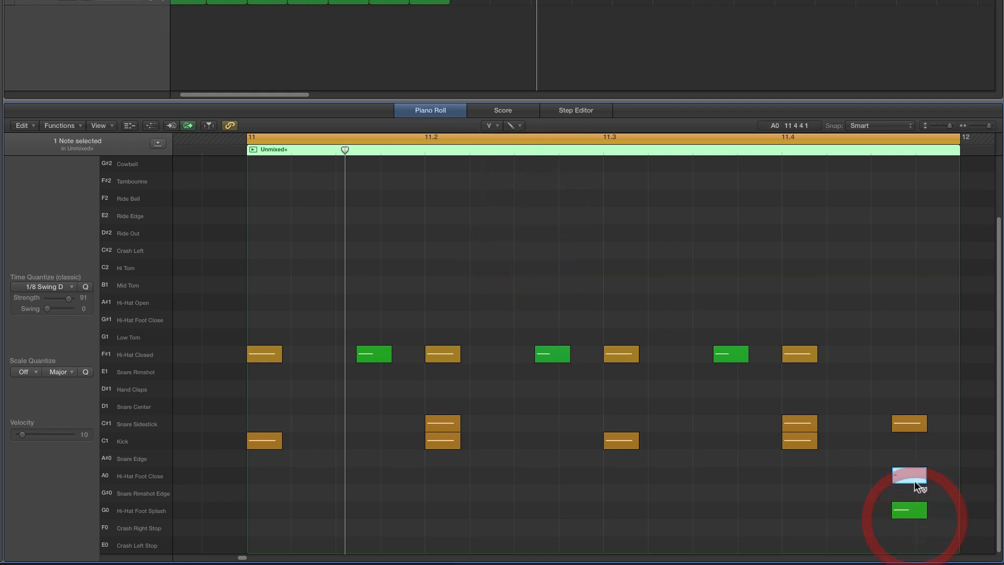
left_click(491, 130)
left_click(497, 139)
Move the Hi-Hat Foot Close (A0) note later to the very end of bar 11 and audition the bar
left_click_drag(901, 476, 915, 477)
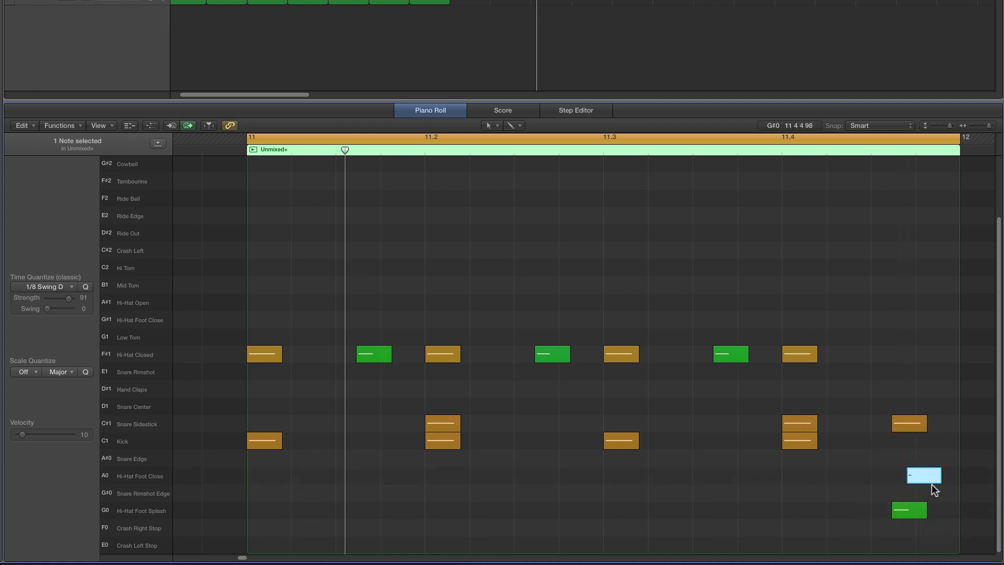
left_click_drag(915, 478, 941, 477)
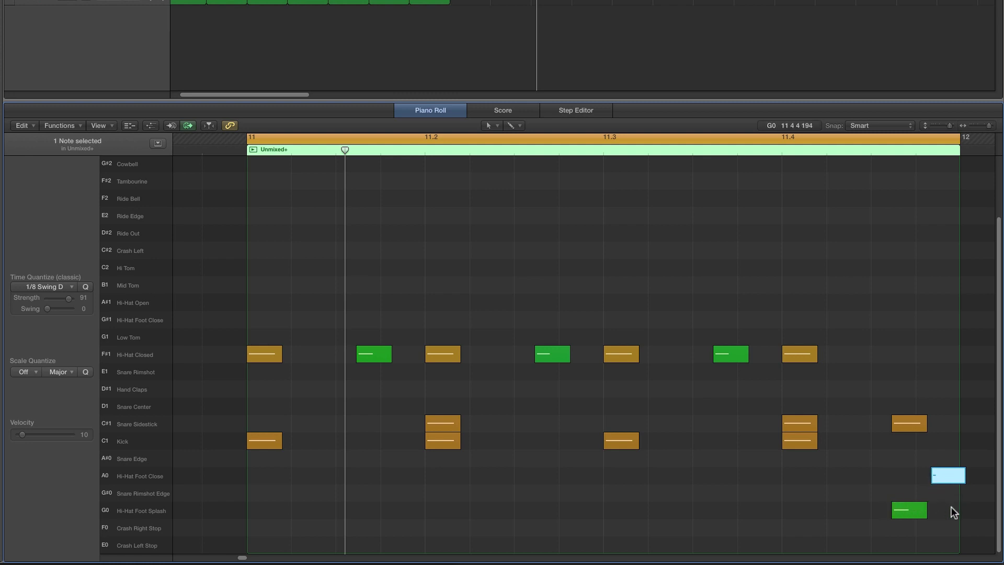
key("space")
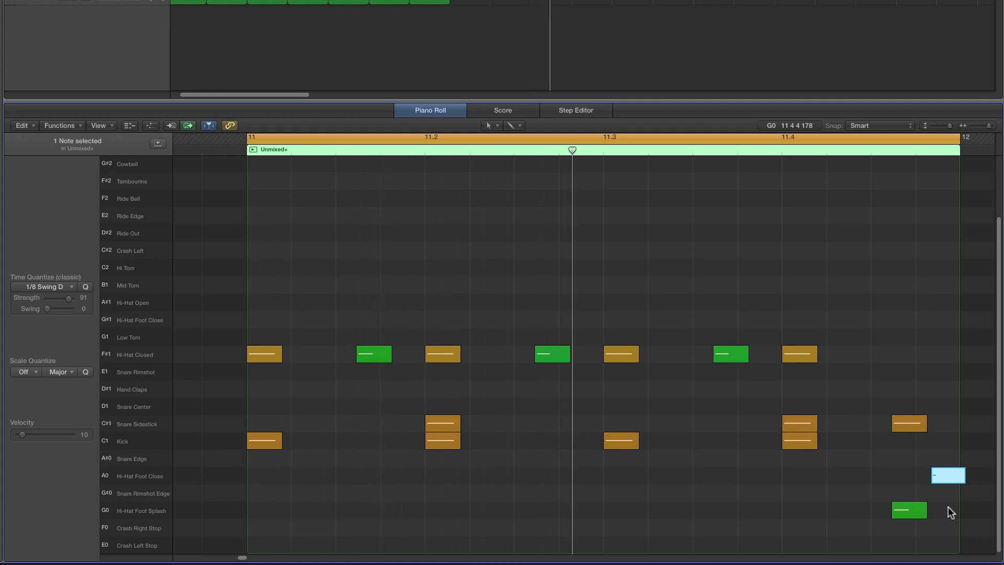
key("space")
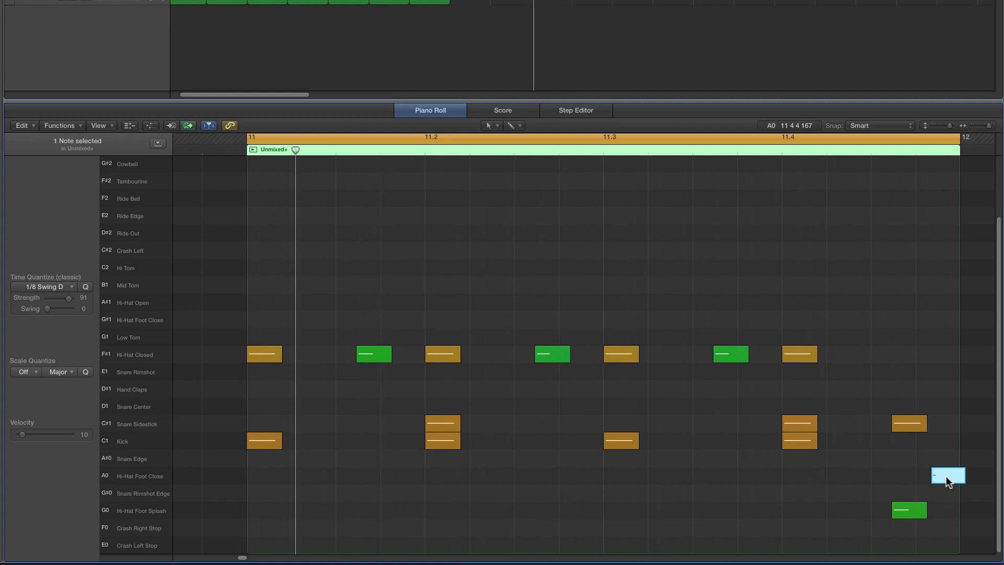
Move the Hi-Hat Foot Close (A0) note earlier so it starts just after the foot splash note, and audition it
left_click_drag(944, 475, 914, 477)
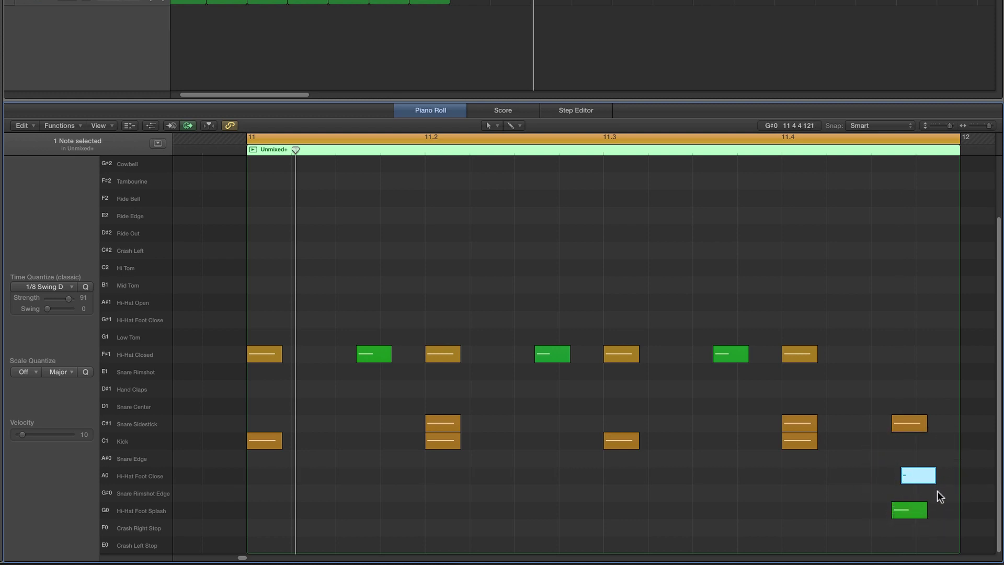
key("space")
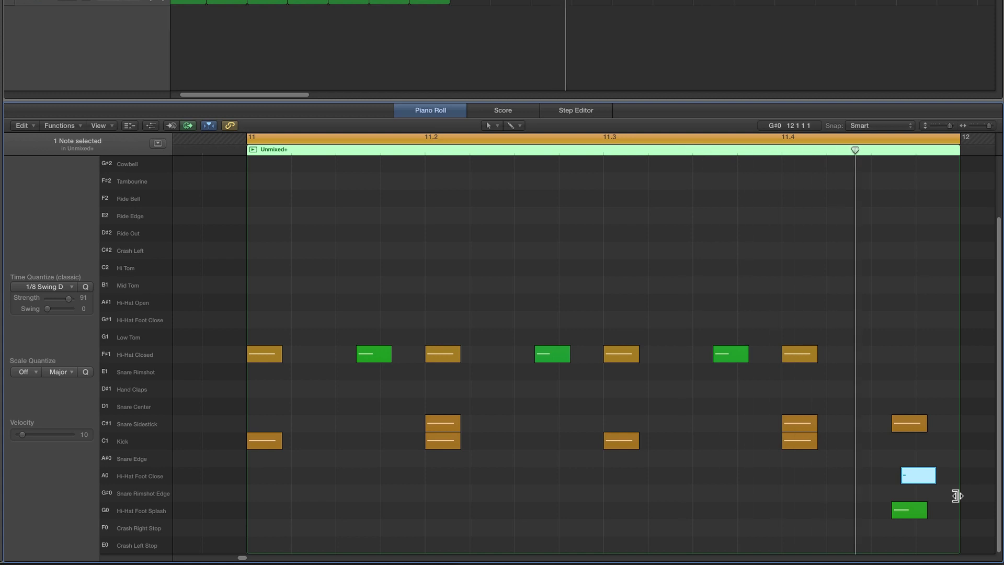
key("space")
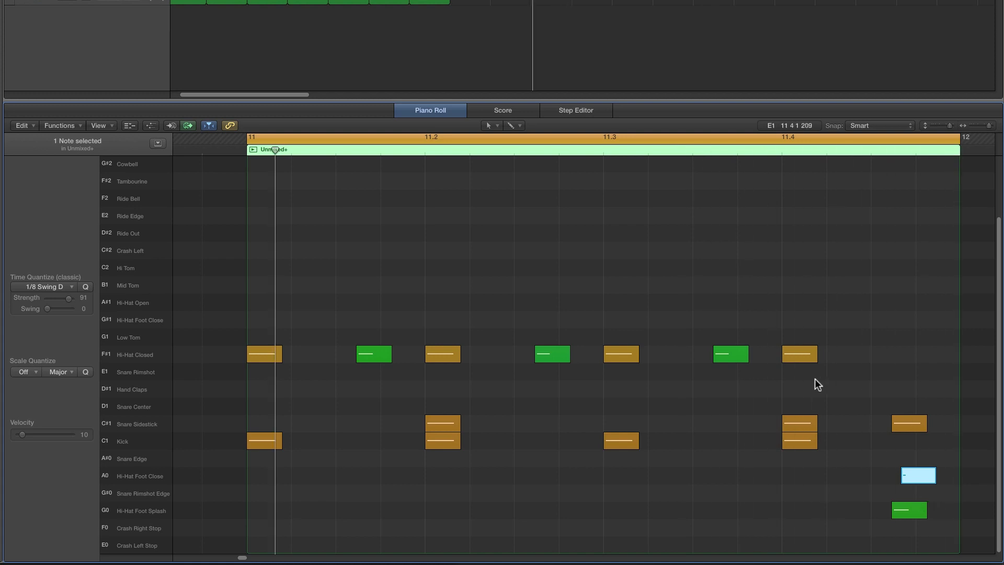
Pencil in a closed hi-hat (F#1) note on the final offbeat at velocity 101, quantized to 1/8 Swing D, and audition the bar
left_click(490, 126)
left_click(503, 140)
left_click(488, 126)
left_click(517, 151)
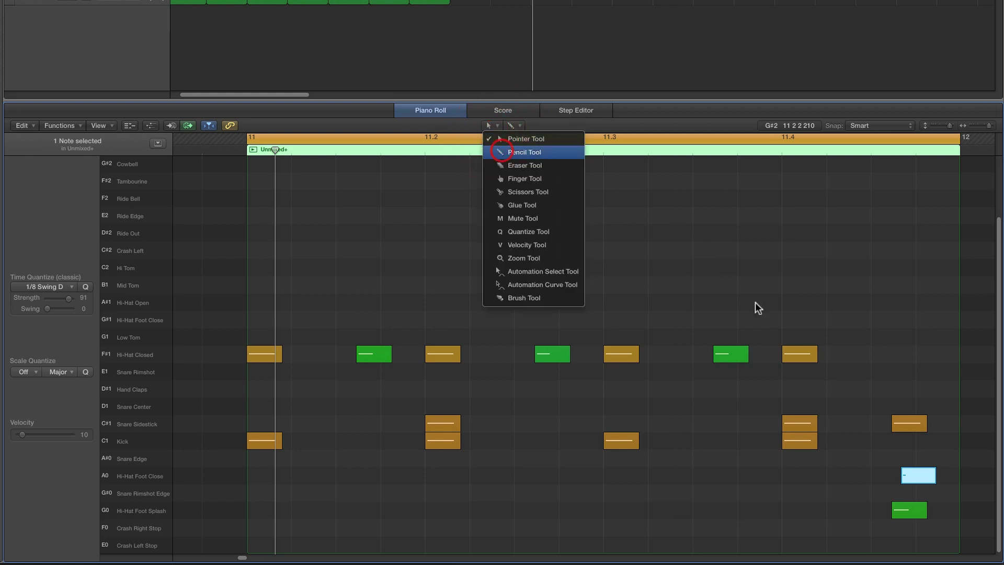
left_click(874, 356)
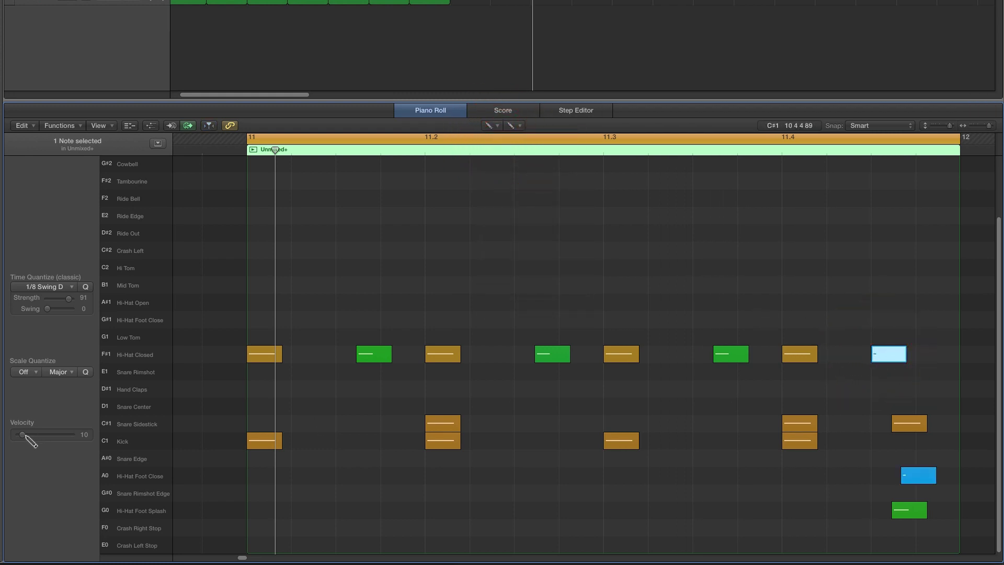
left_click_drag(22, 434, 67, 434)
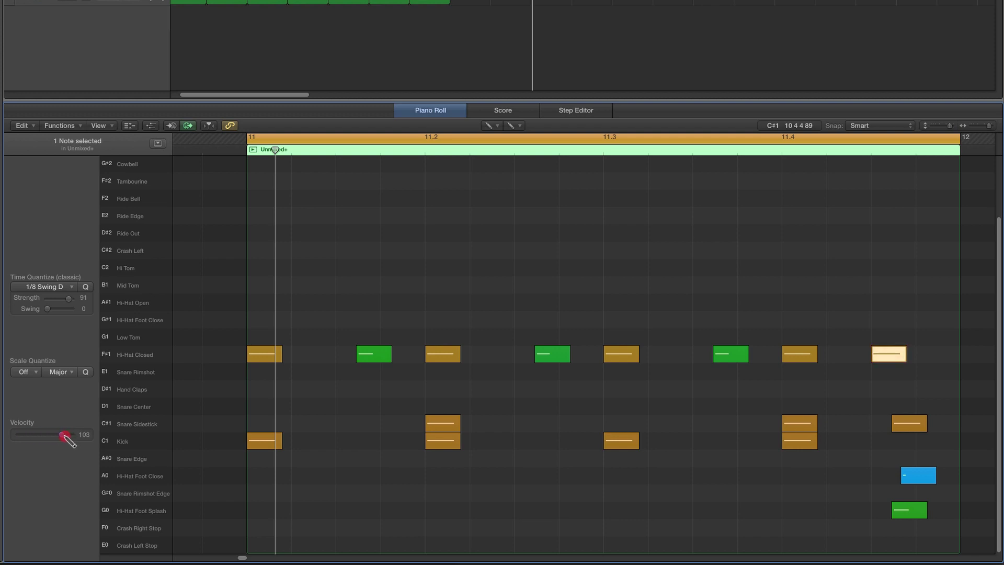
left_click(86, 287)
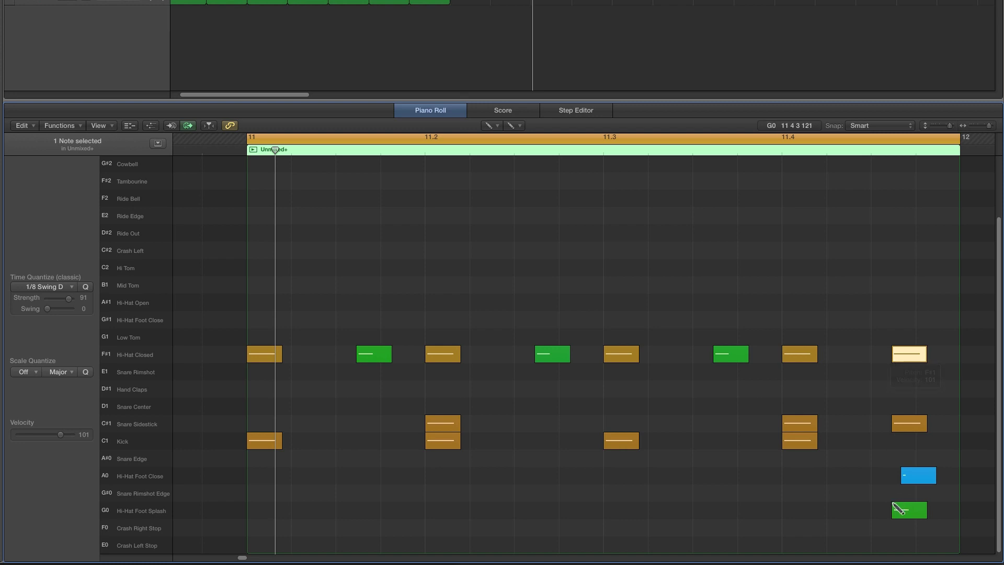
key("space")
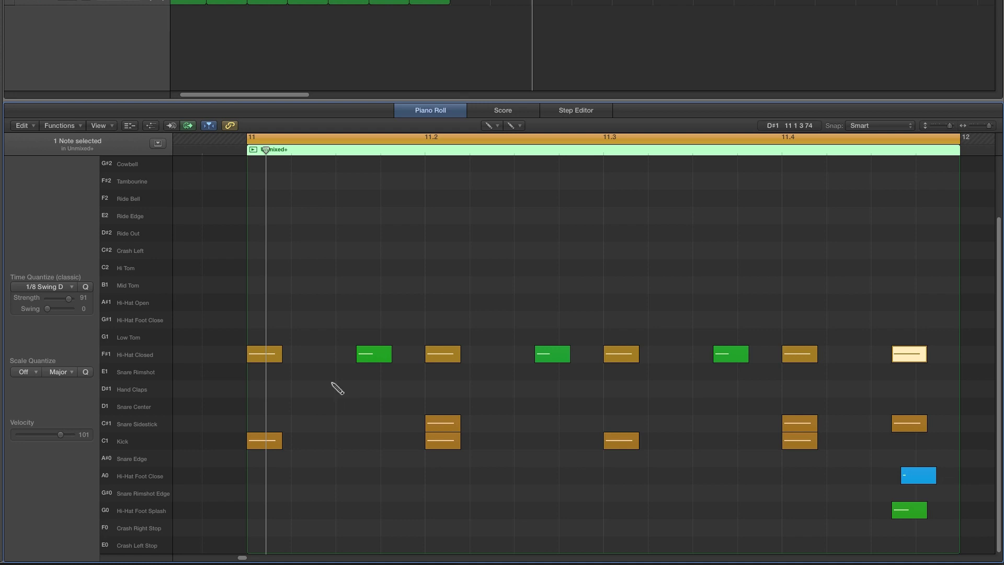
Move the closed hi-hat notes on beats 1 and 3 up to Hi-Hat Foot Close (G#1)
left_click(260, 354)
left_click_drag(260, 354, 261, 320)
left_click(614, 357)
left_click_drag(614, 358, 615, 320)
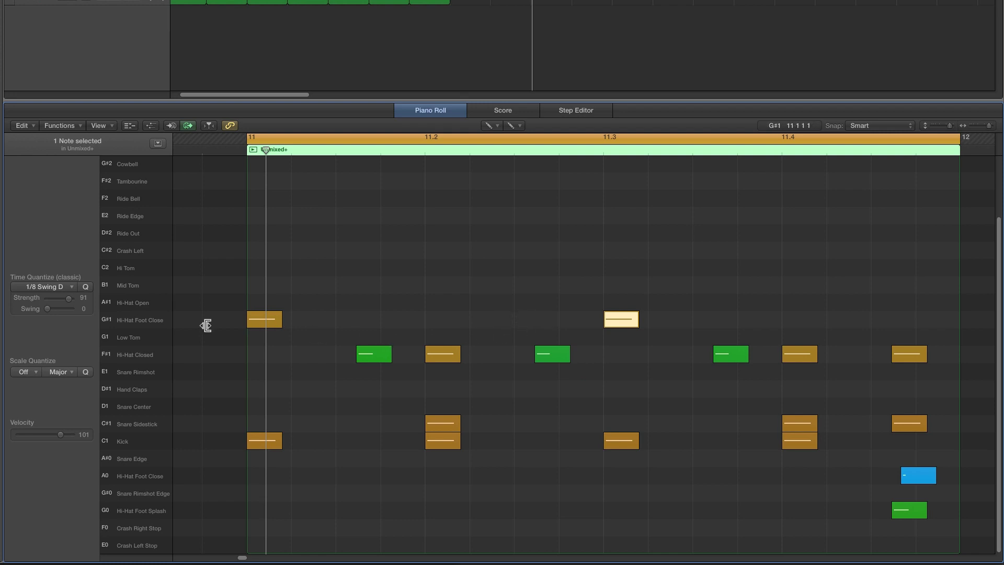
Set the velocity of both Hi-Hat Foot Close (G#1) notes to 105 and audition the bar
left_click(140, 321)
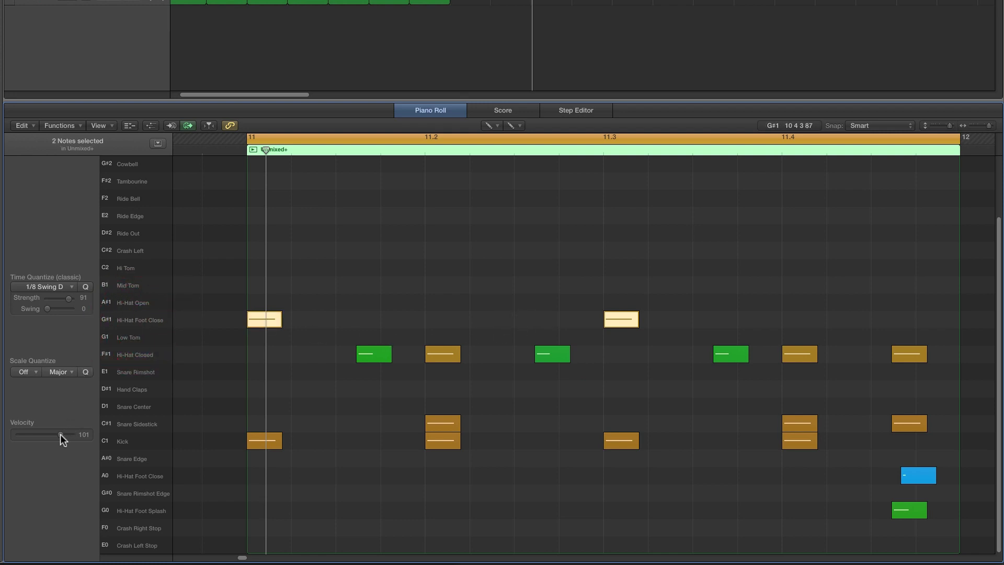
left_click_drag(60, 434, 67, 434)
left_click_drag(63, 434, 62, 434)
key("space")
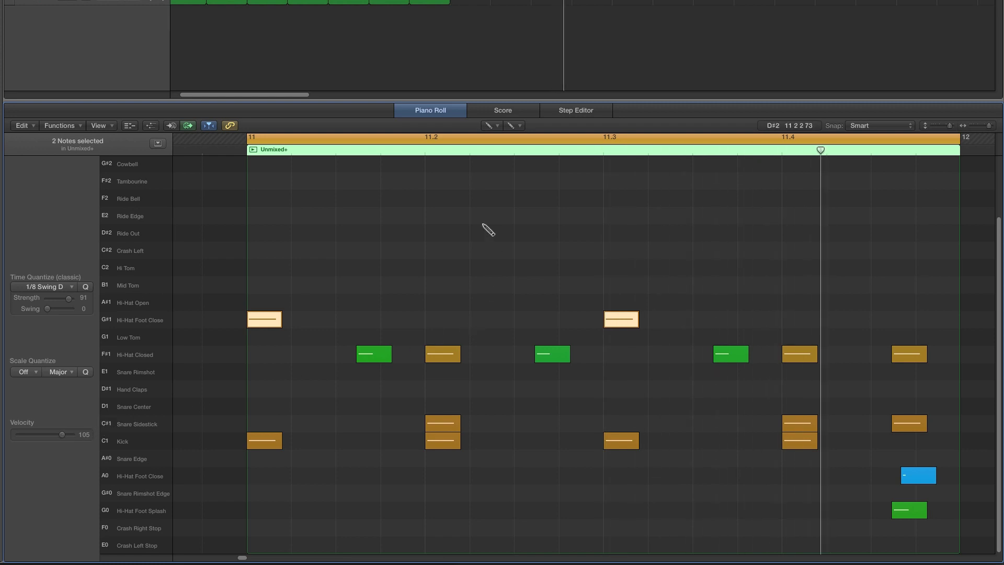
Add a closed hi-hat note between beat 1 and its offbeat at velocity 34, quantized to 1/16 Swing D, and audition the bar
left_click(489, 125)
left_click(308, 354)
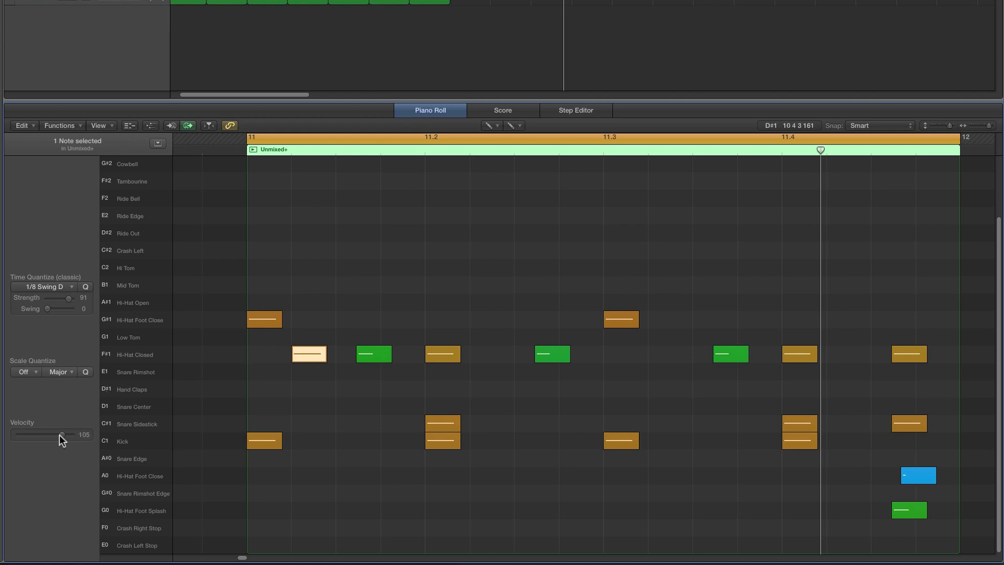
left_click_drag(58, 435, 33, 436)
left_click(56, 287)
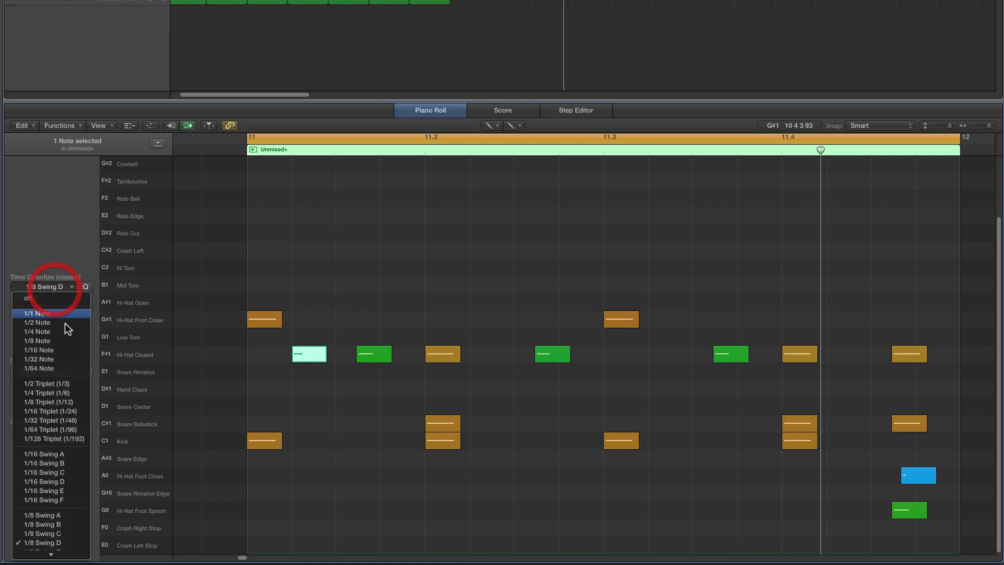
left_click(58, 481)
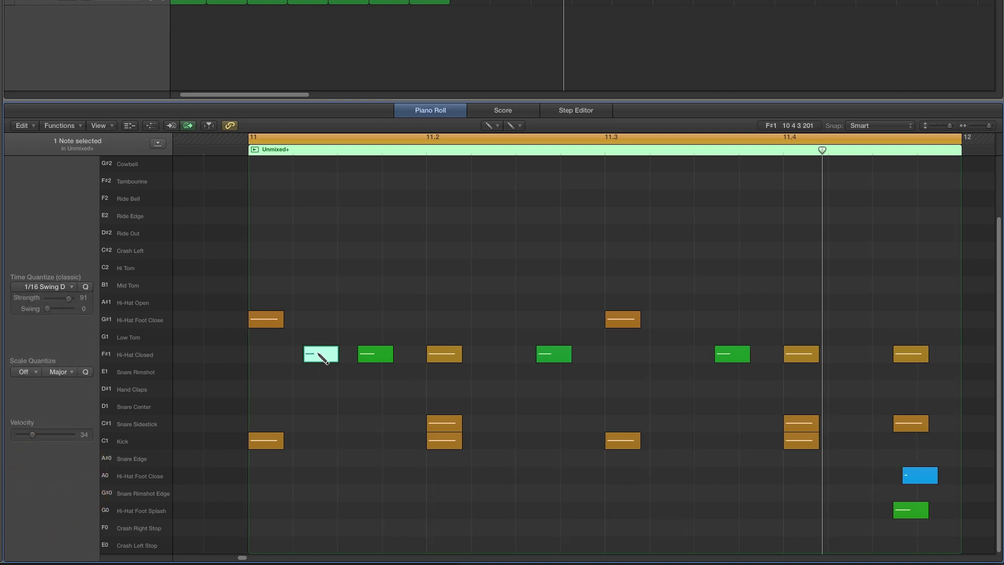
key("space")
key("space")
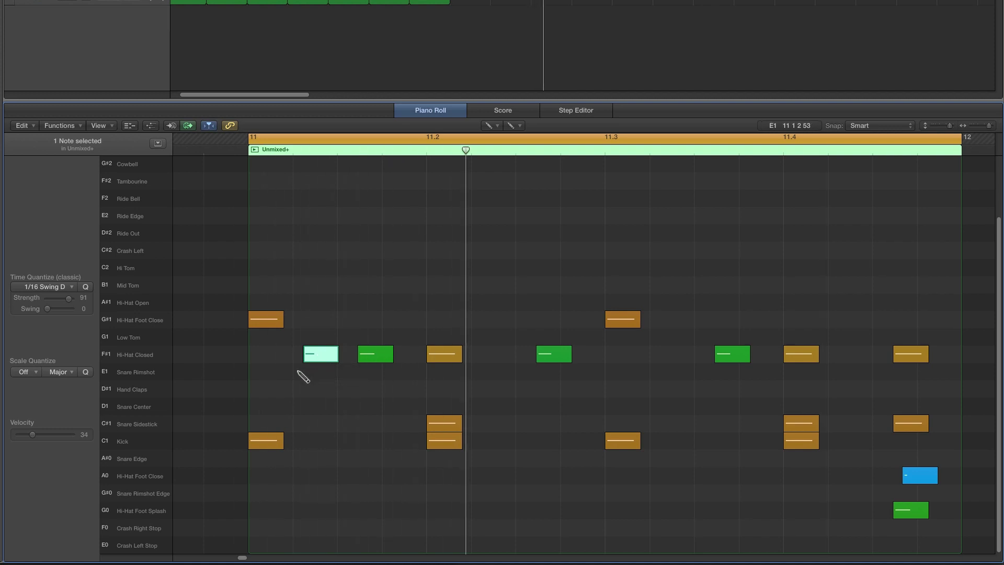
Add closed hi-hat (F#1) notes between beats 2, 3 and 4 and their offbeats, each quantized to 1/16 Swing D, and audition the bar
left_click(504, 358)
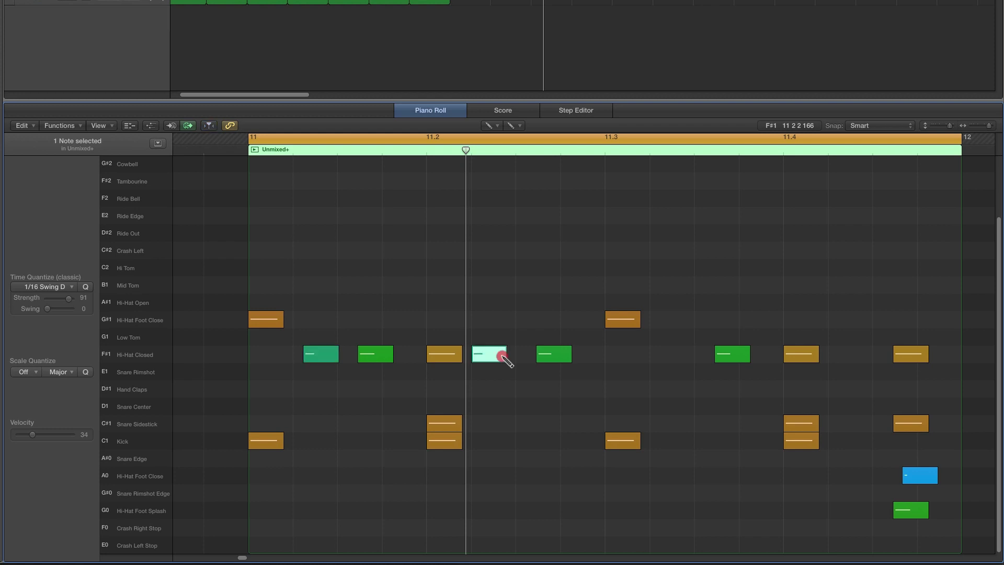
left_click(85, 286)
left_click(654, 354)
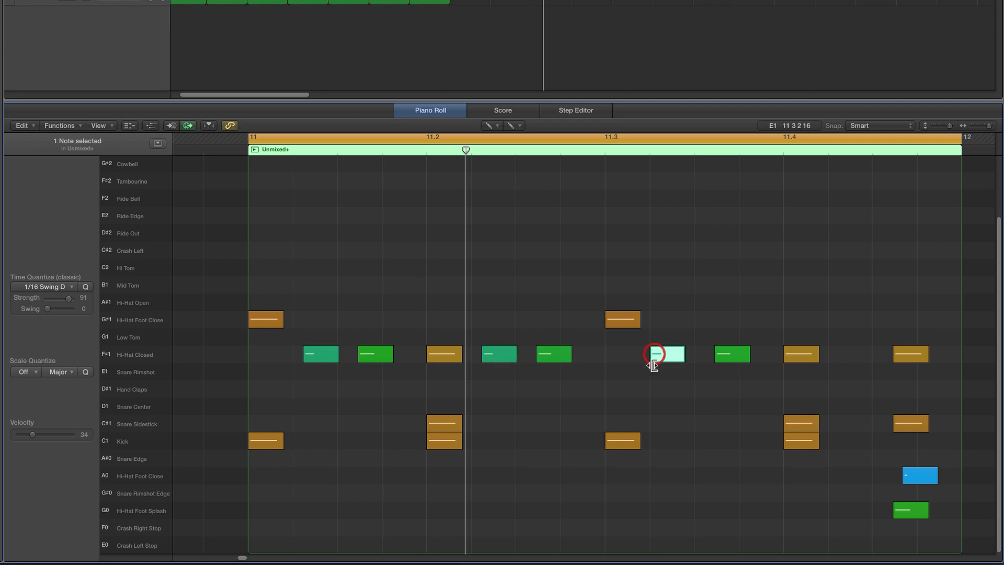
left_click(86, 287)
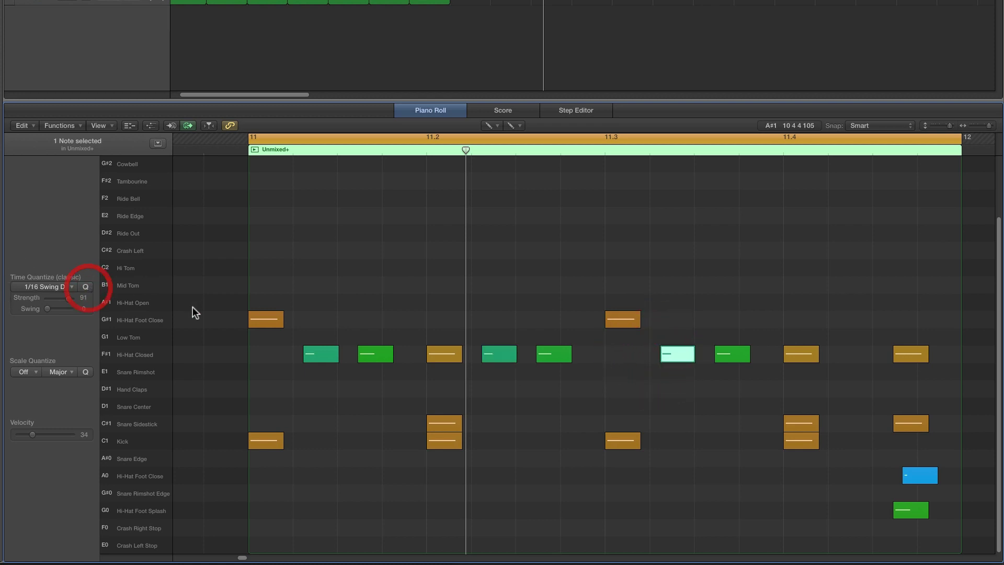
left_click(854, 361)
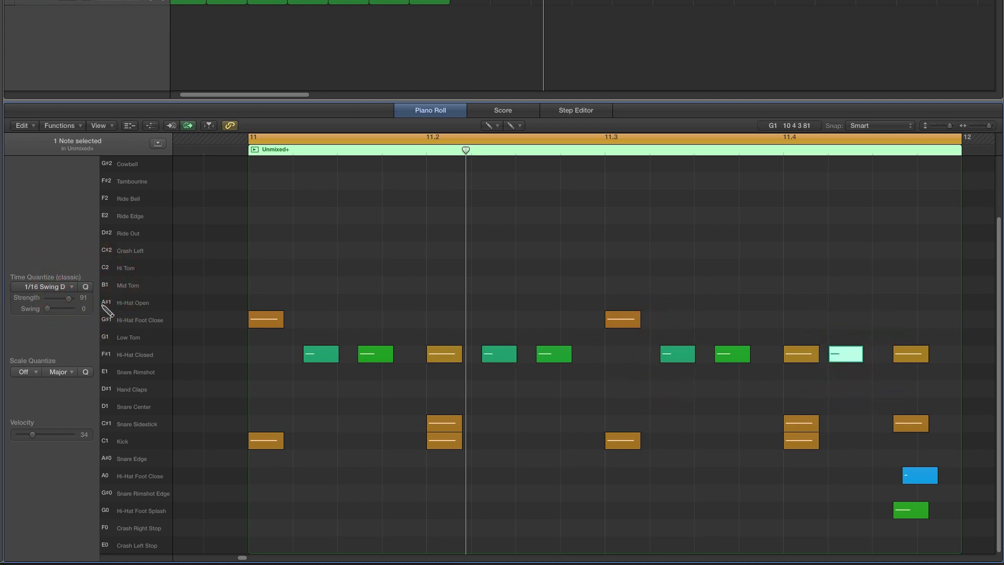
left_click(86, 287)
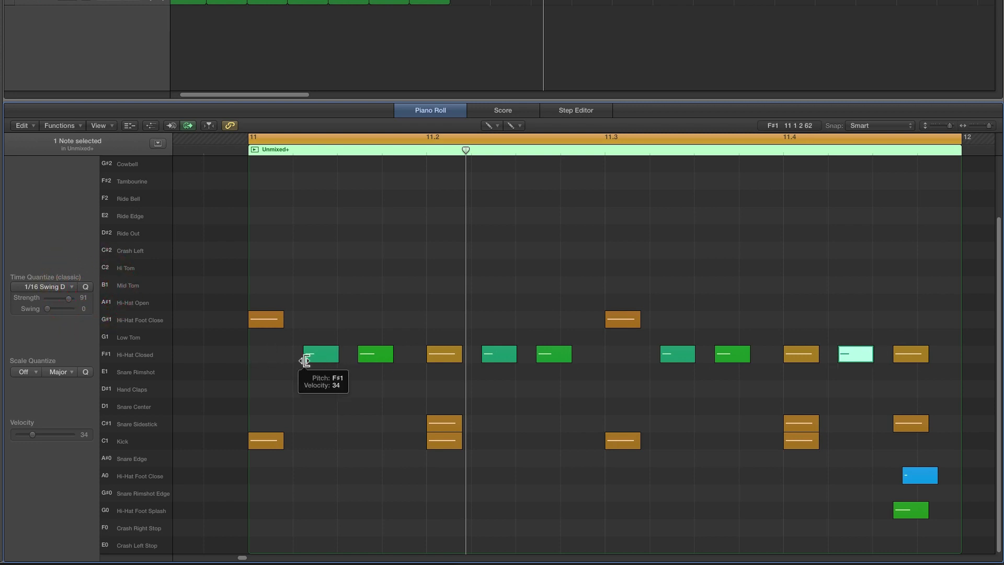
key("space")
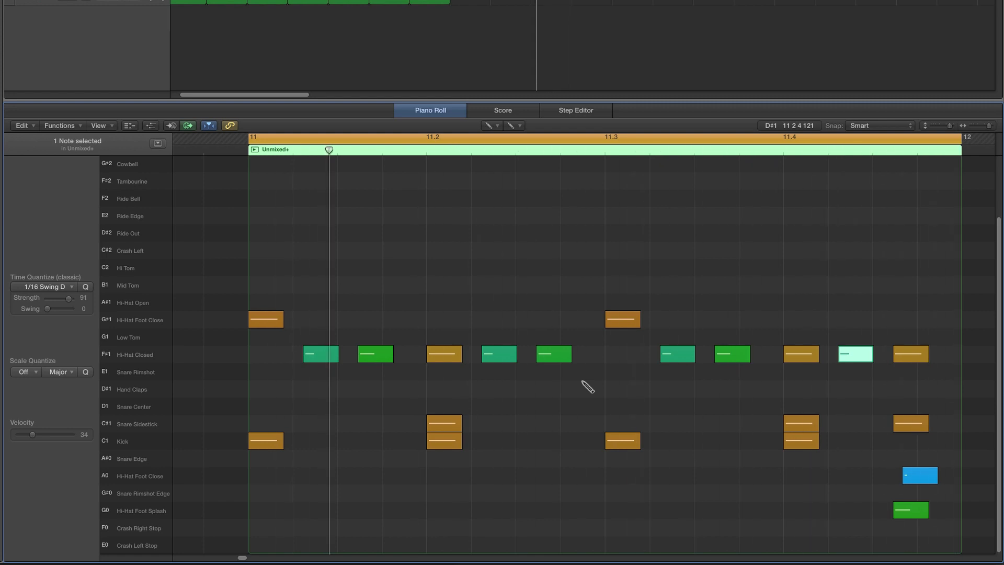
Use the Velocity Tool to lower the four in-between closed hi-hat (F#1) notes to about velocity 21–23
left_click(488, 126)
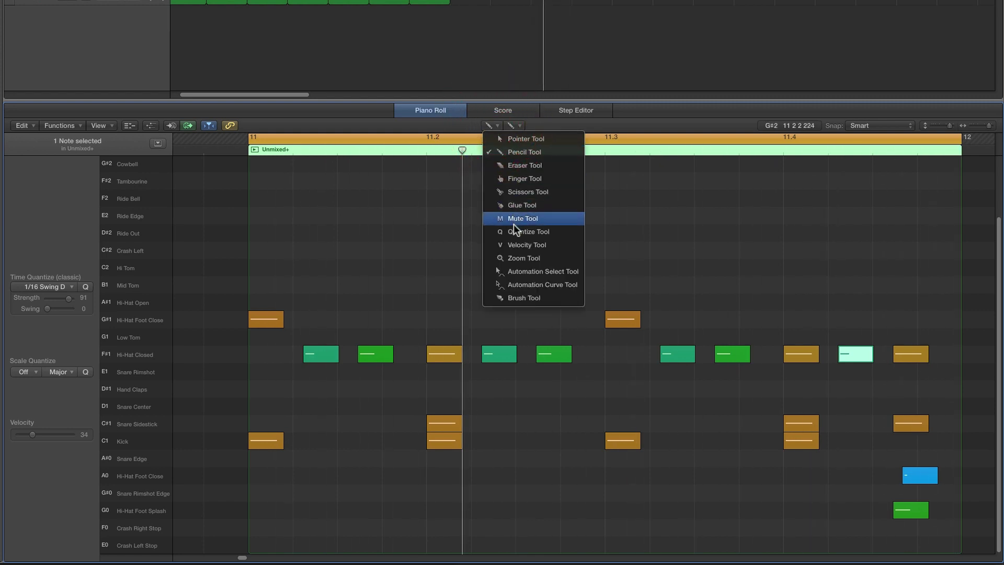
left_click(511, 244)
left_click_drag(326, 354, 338, 368)
left_click_drag(502, 358, 502, 375)
left_click_drag(681, 355, 679, 366)
left_click_drag(861, 354, 861, 366)
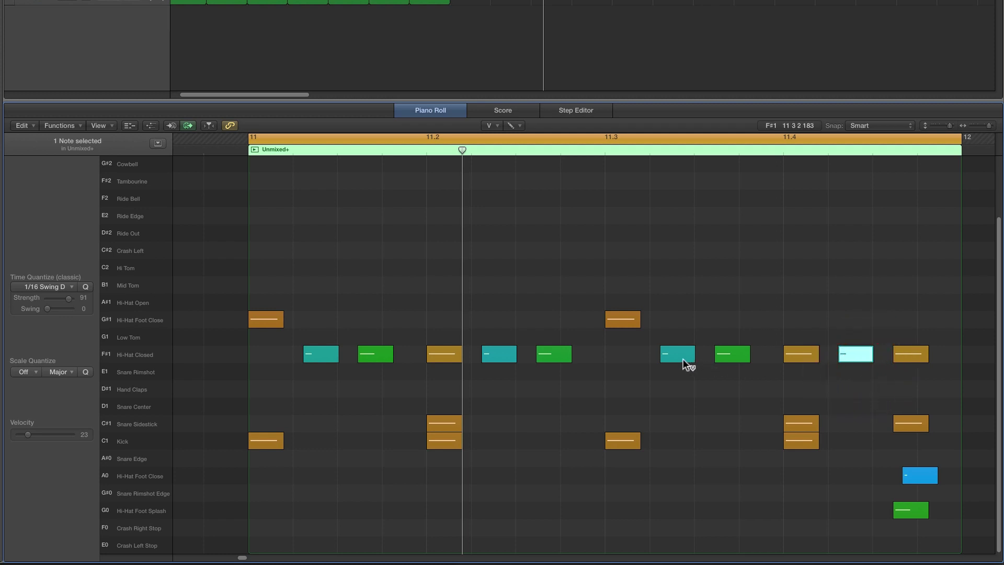
Select the four quiet in-between closed hi-hat notes together and shorten them to less than half their length
left_click(683, 358, "shift")
left_click(499, 355, "shift")
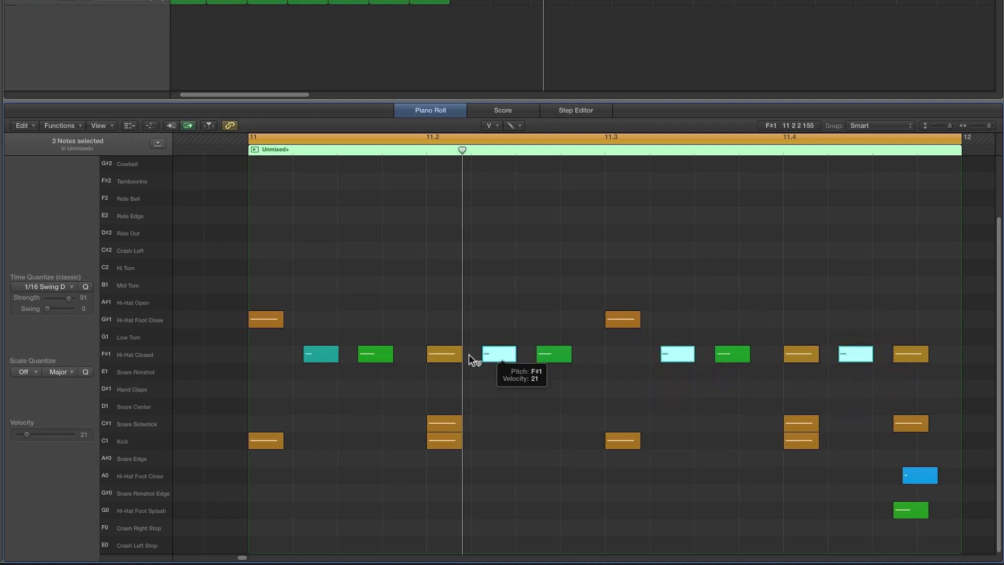
left_click(329, 358, "shift")
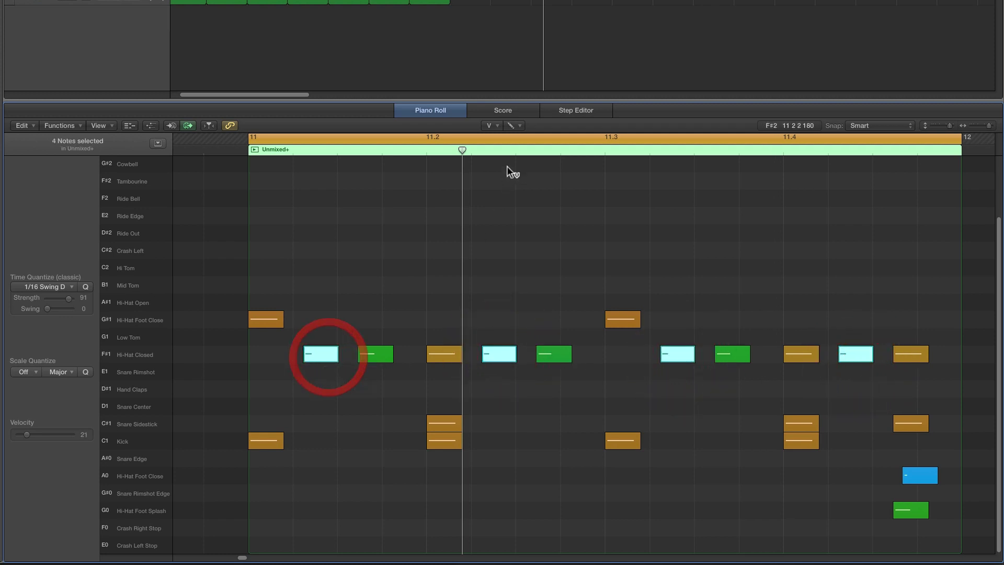
left_click(492, 128)
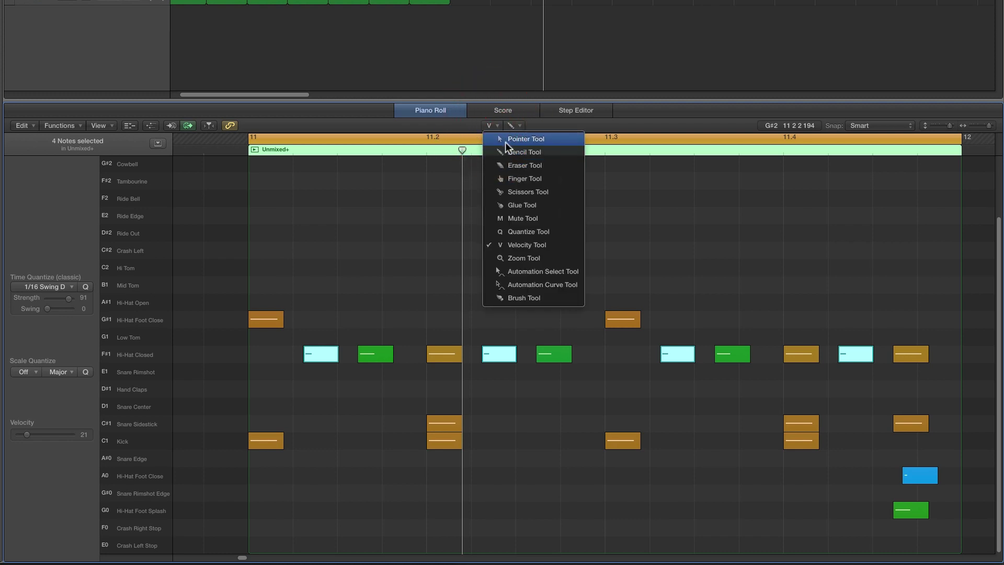
left_click(505, 145)
left_click_drag(335, 355, 316, 357)
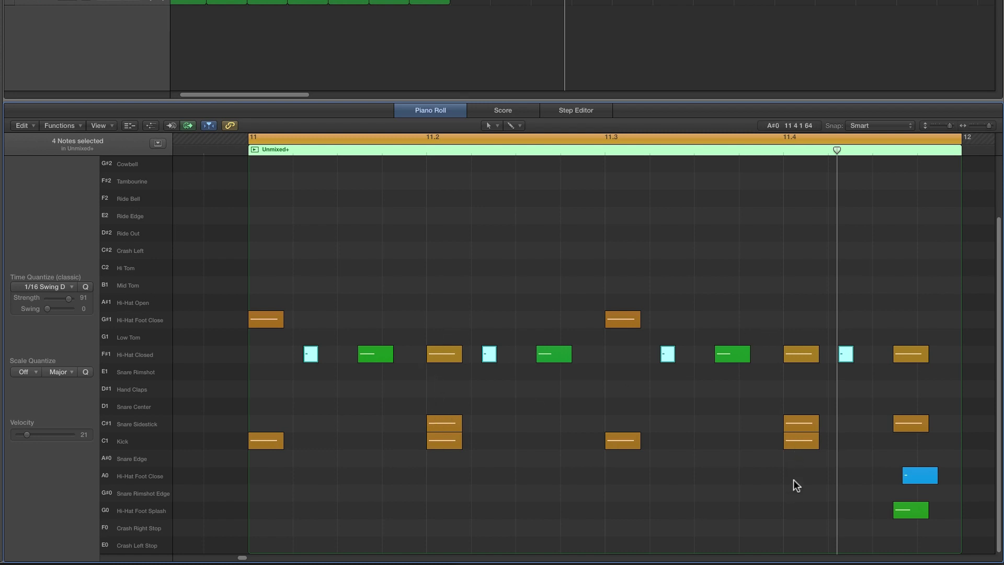
Audition the bar and raise the velocity of the Hi-Hat Foot Splash (G0) note on the final offbeat
key("space")
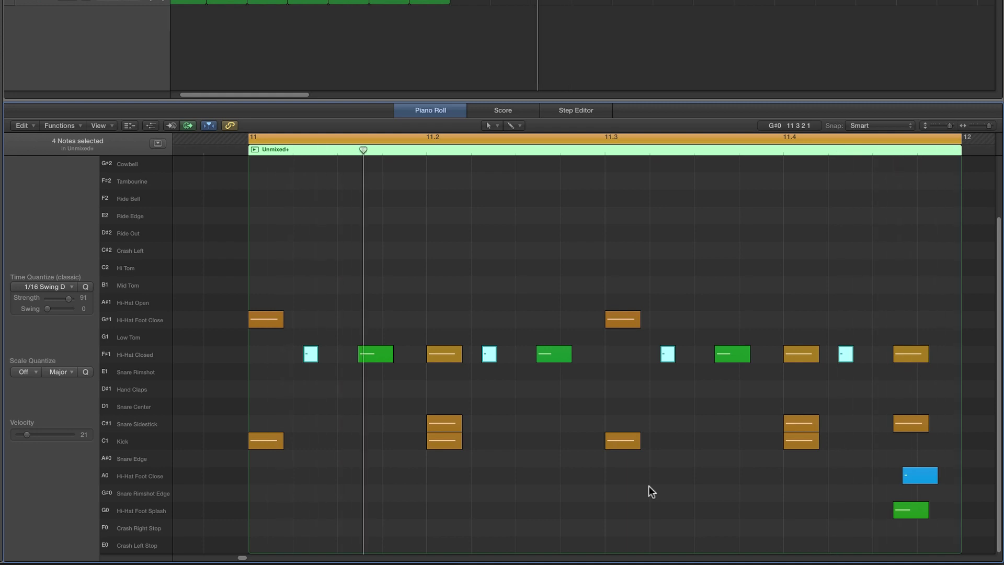
left_click(897, 511)
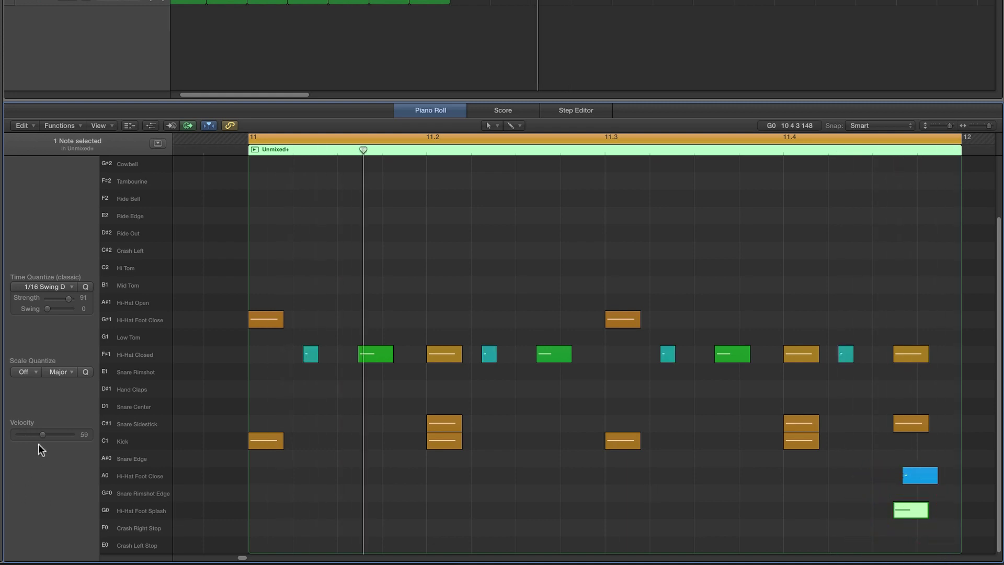
left_click_drag(44, 438, 57, 438)
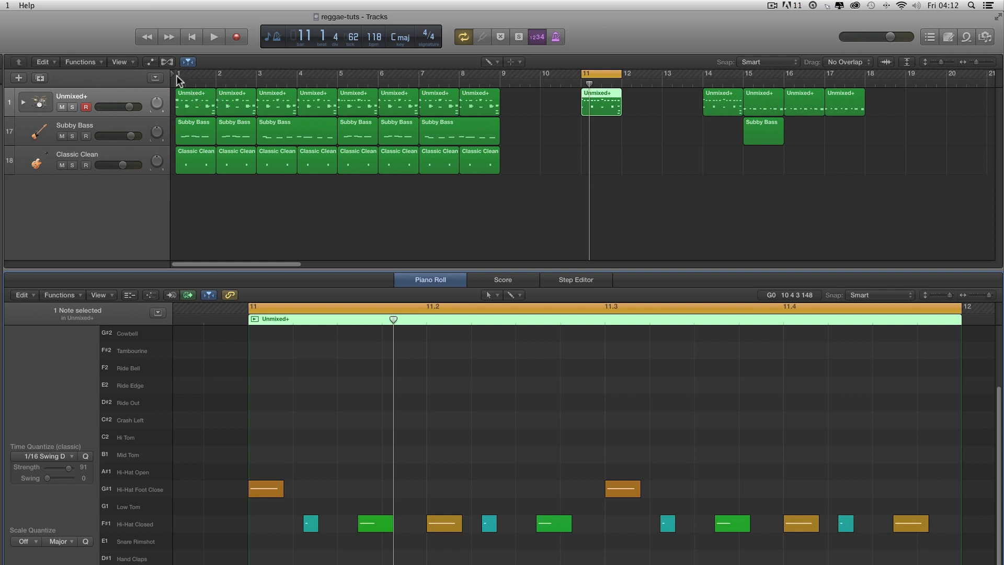
Move the cycle range to bar 1 and play its Unmixed+ drum region with the notes open in the Piano Roll
left_click_drag(178, 77, 207, 76)
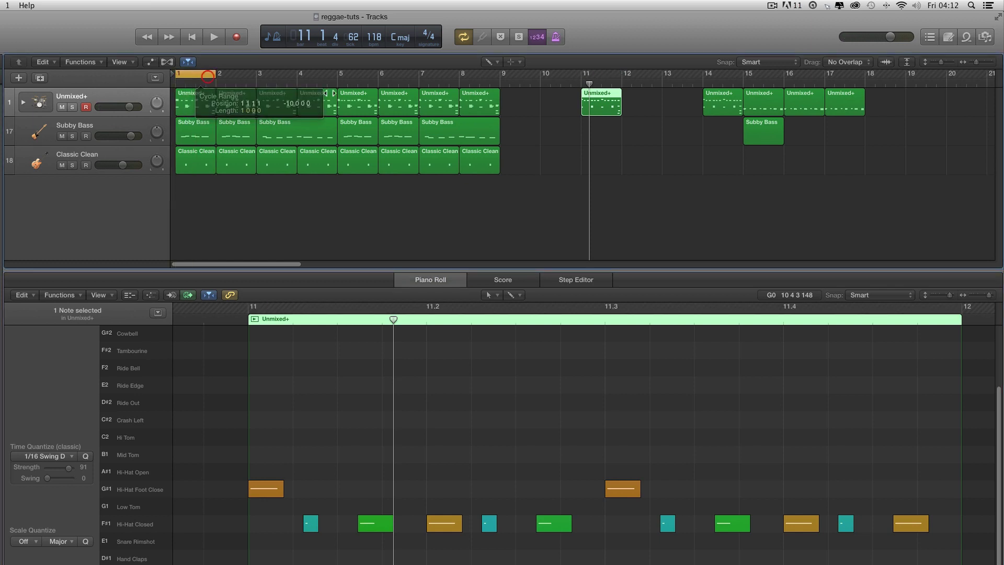
left_click(192, 102)
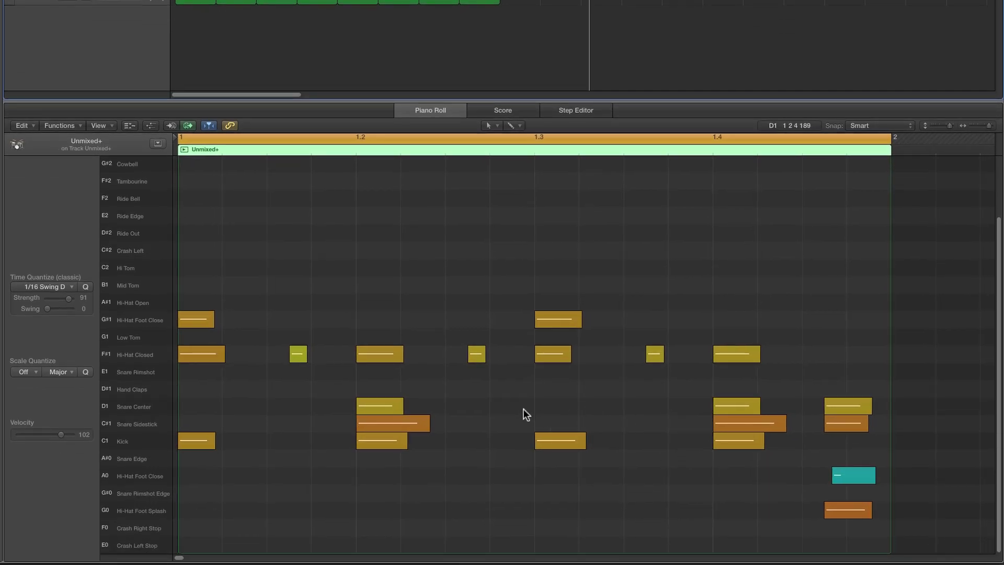
key("space")
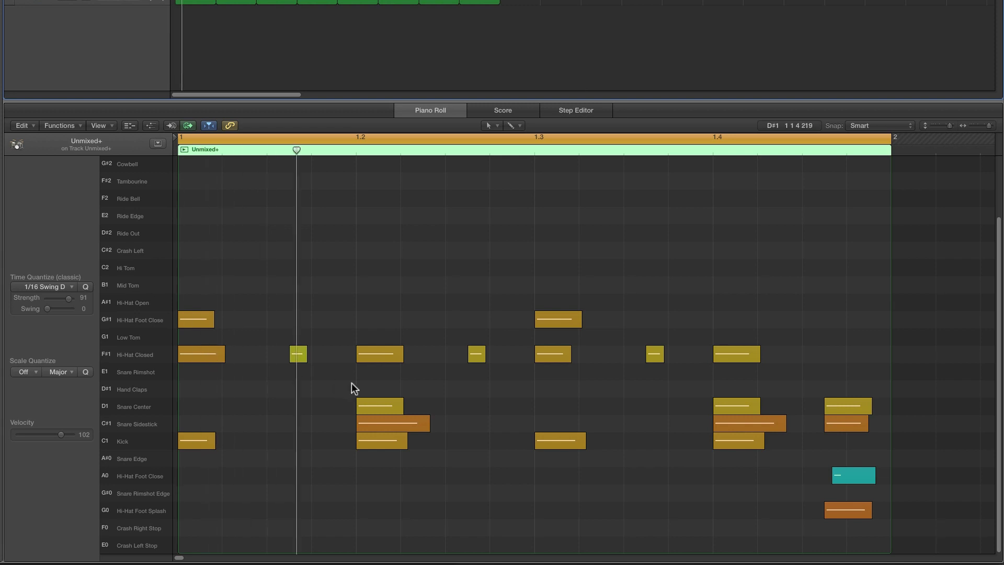
Delete the closed hi-hat (F#1) notes on beats 1 and 3, lengthen the Hi-Hat Foot Close (G#1) note on beat 1, and audition
left_click(215, 352)
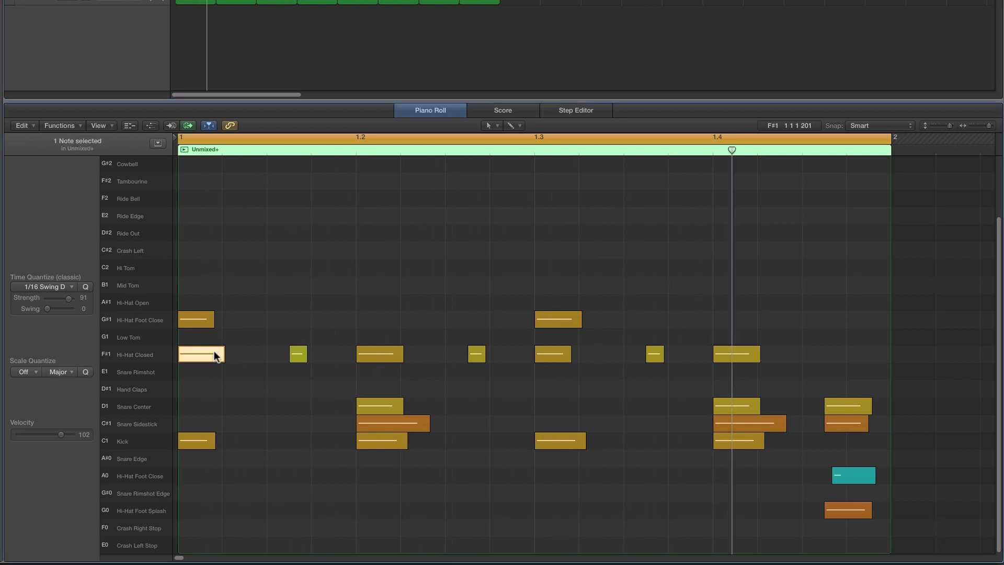
key("Delete")
left_click(548, 355)
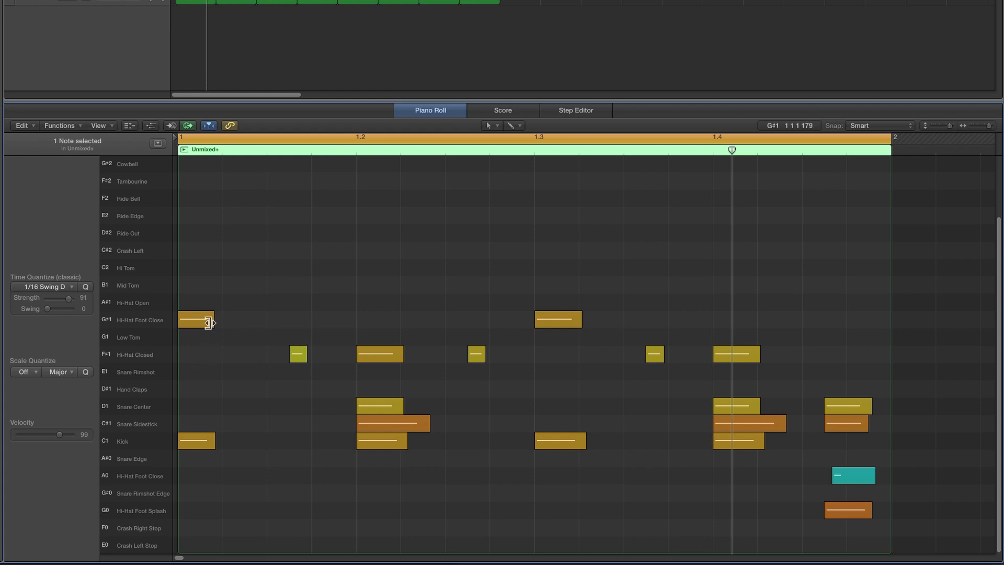
left_click_drag(209, 322, 222, 321)
key("space")
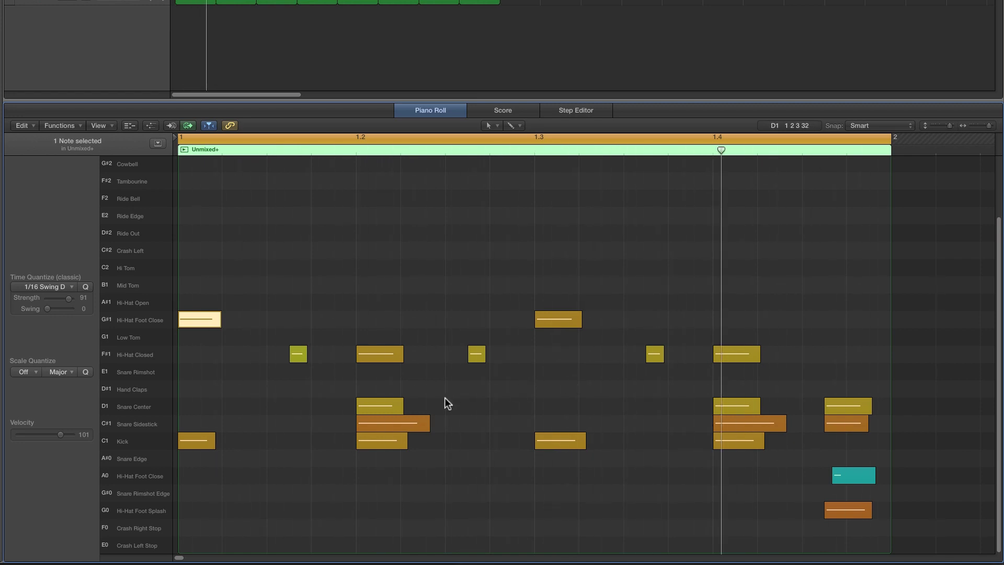
Try the bar without its three Snare Center (D1) notes, and undo their deletion after auditioning
left_click(147, 407)
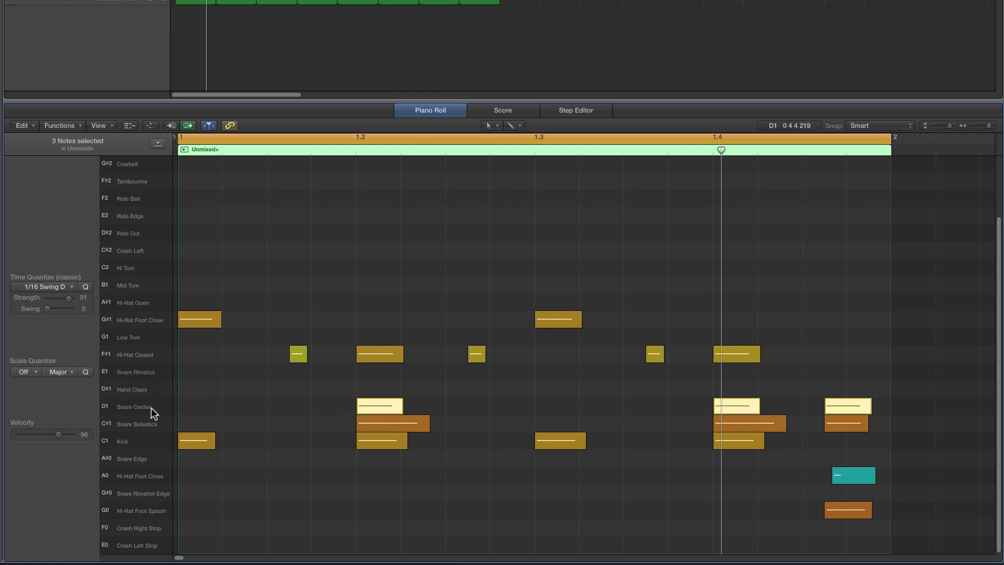
left_click(143, 407)
key("Delete")
key("space")
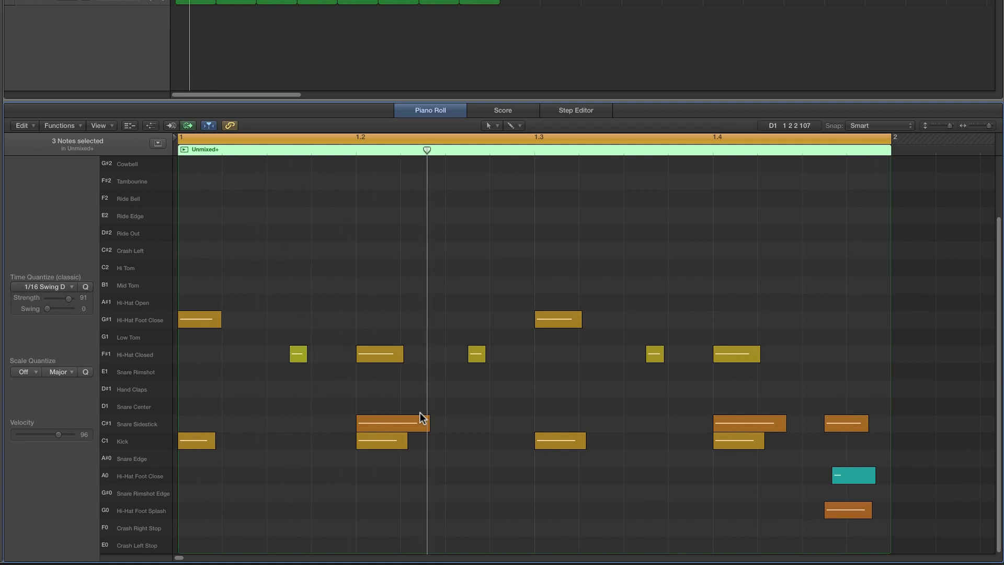
key("super+z")
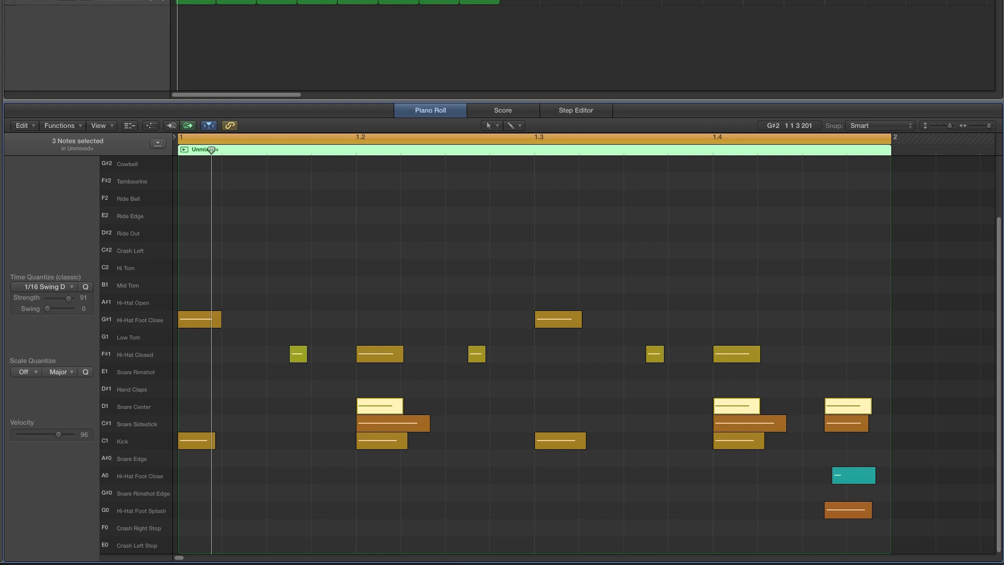
Open the bar 1 Subby Bass region in the Piano Roll with the Pointer Tool active, and bring its bass notes into view
left_click(203, 2)
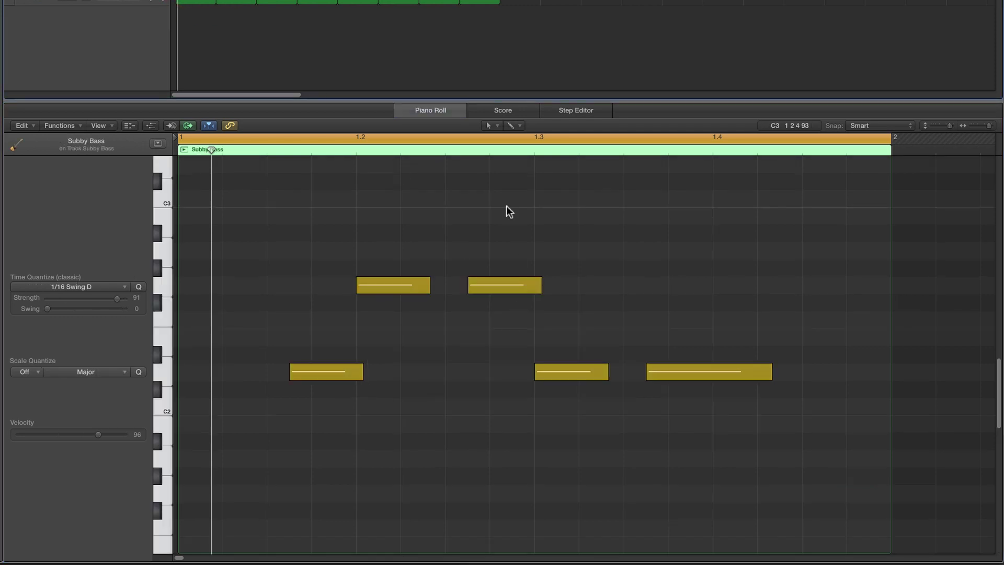
left_click(490, 129)
left_click(497, 139)
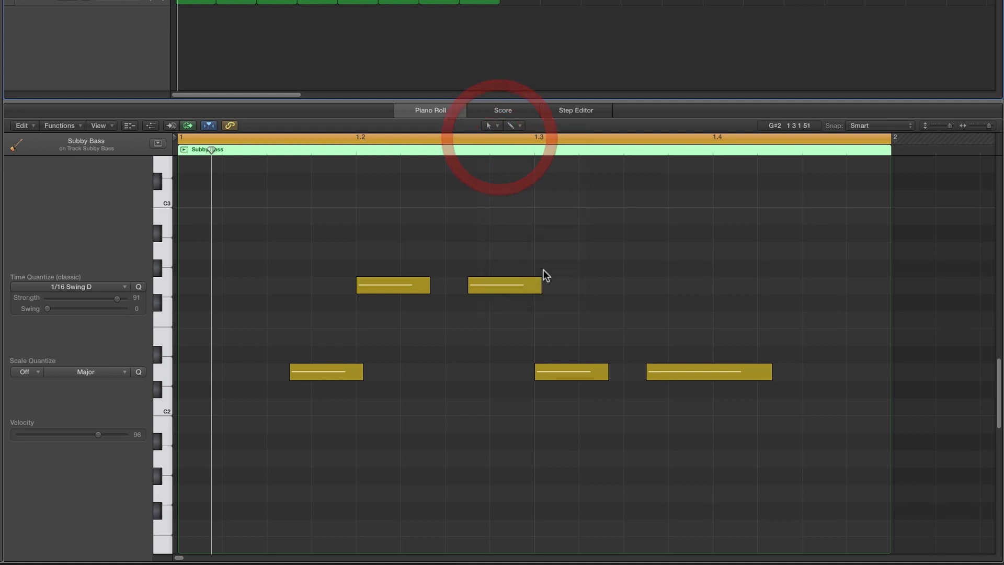
scroll(544, 269, "up", 1)
scroll(544, 270, "up", 1)
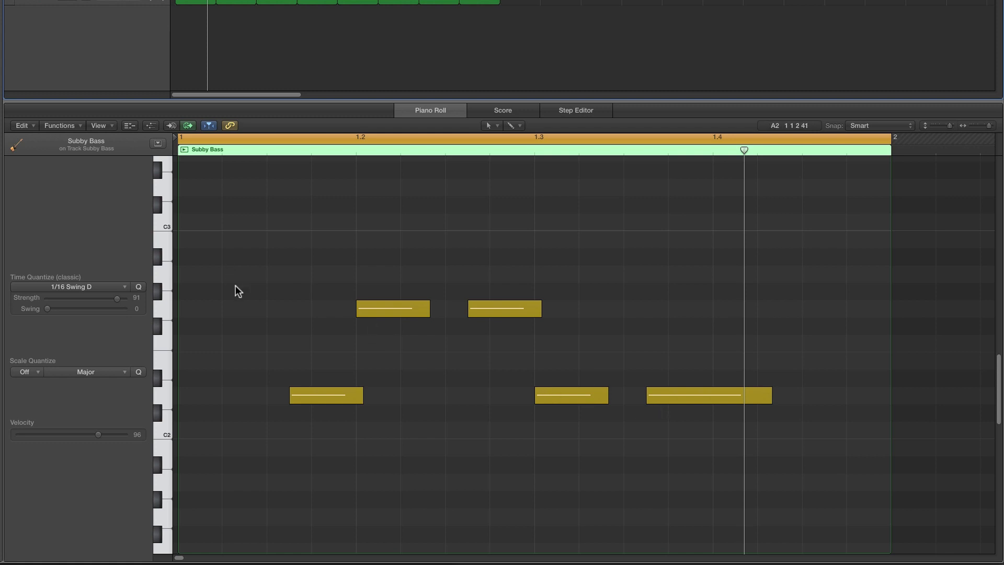
Examine the time quantize setting of all five Subby Bass notes and check where the individual offbeat notes fall
left_click_drag(256, 307, 674, 426)
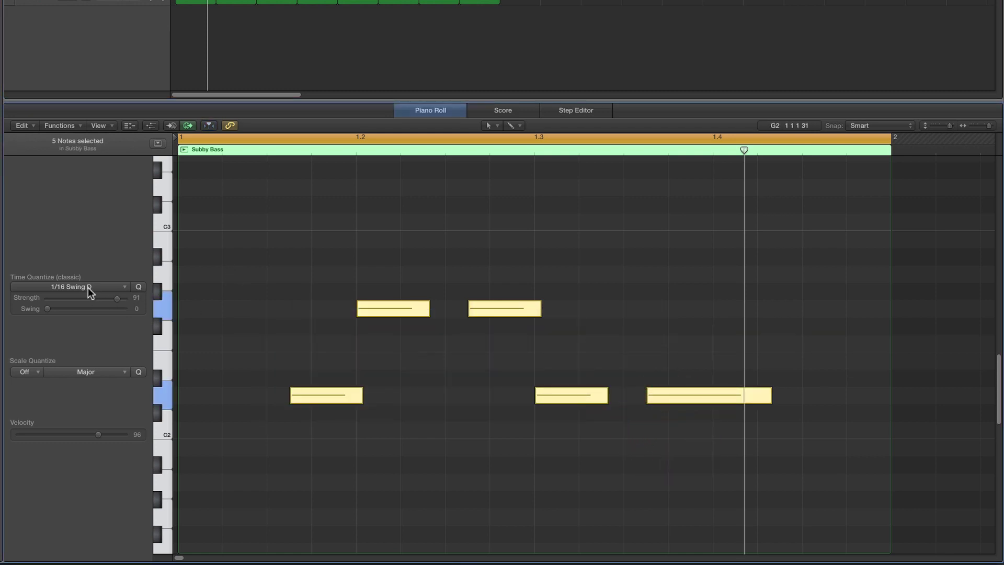
left_click(399, 367)
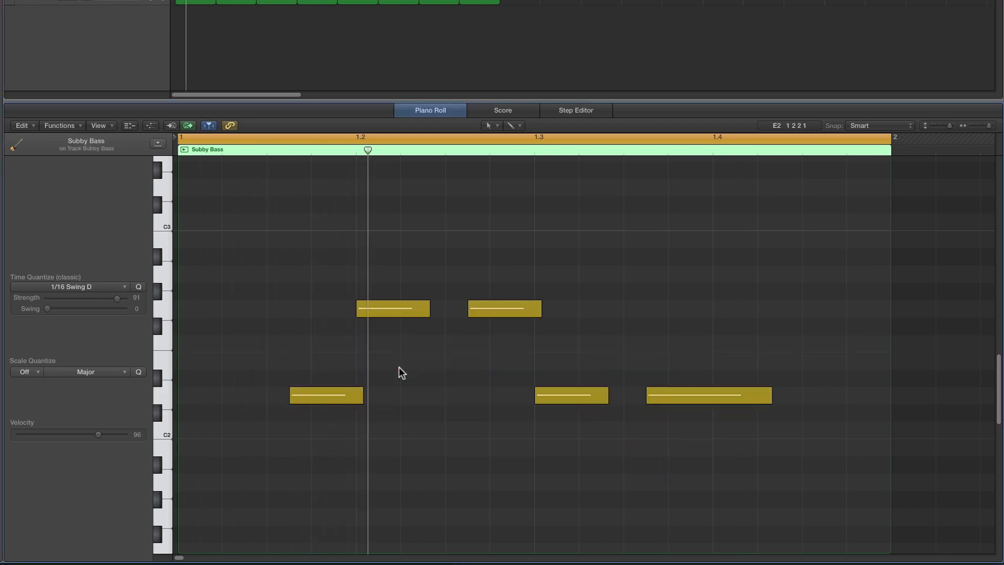
left_click(497, 311)
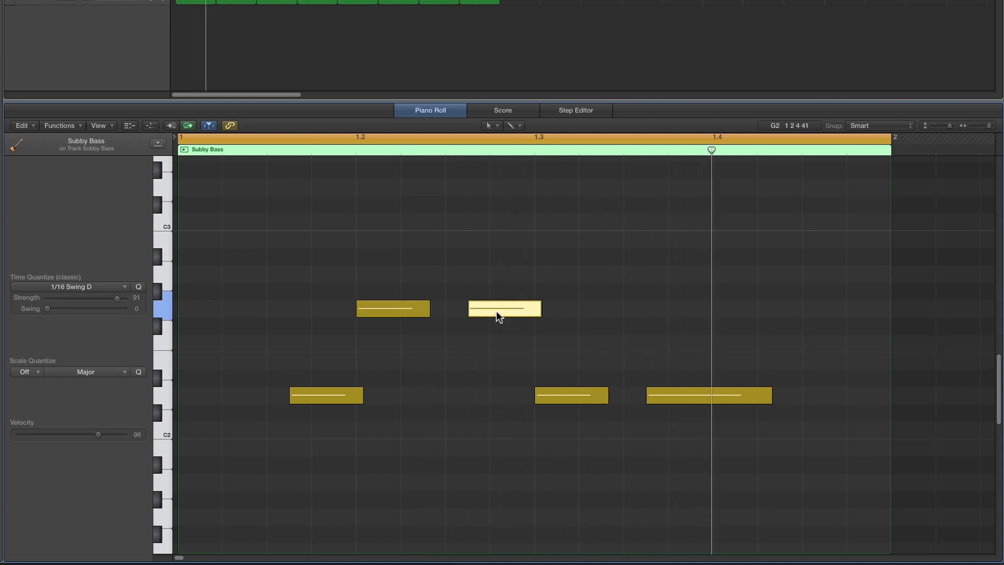
left_click(674, 399)
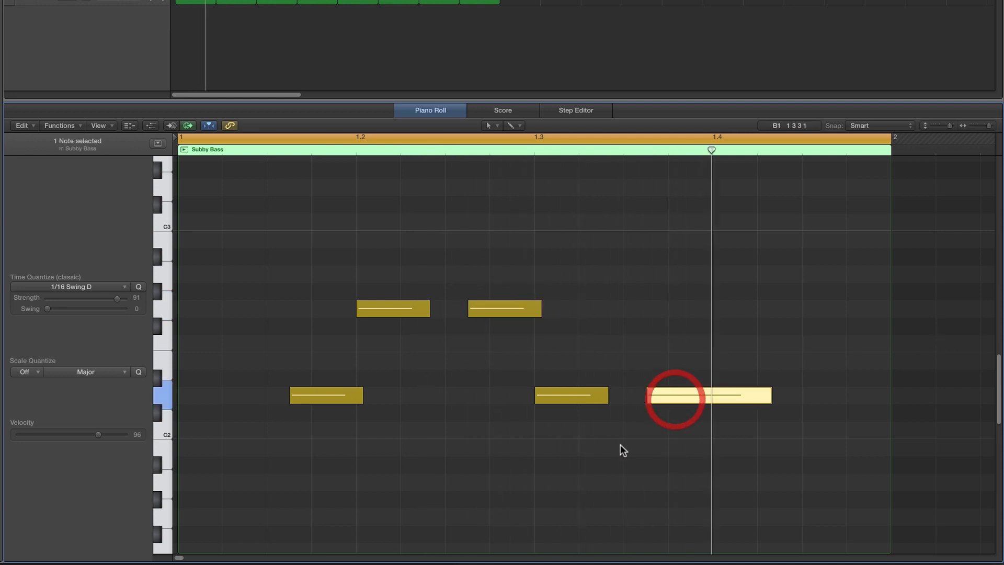
left_click(324, 400)
left_click(434, 440)
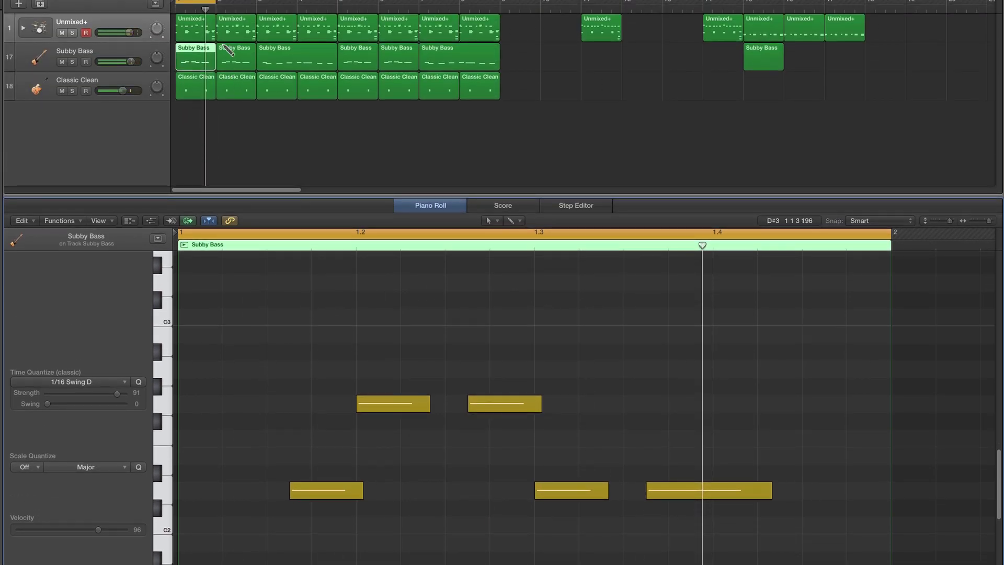
Extend the cycle range over bars 1 and 2 and show both Subby Bass regions together in the Piano Roll
left_click_drag(214, 3, 256, 4)
left_click(236, 58, "shift")
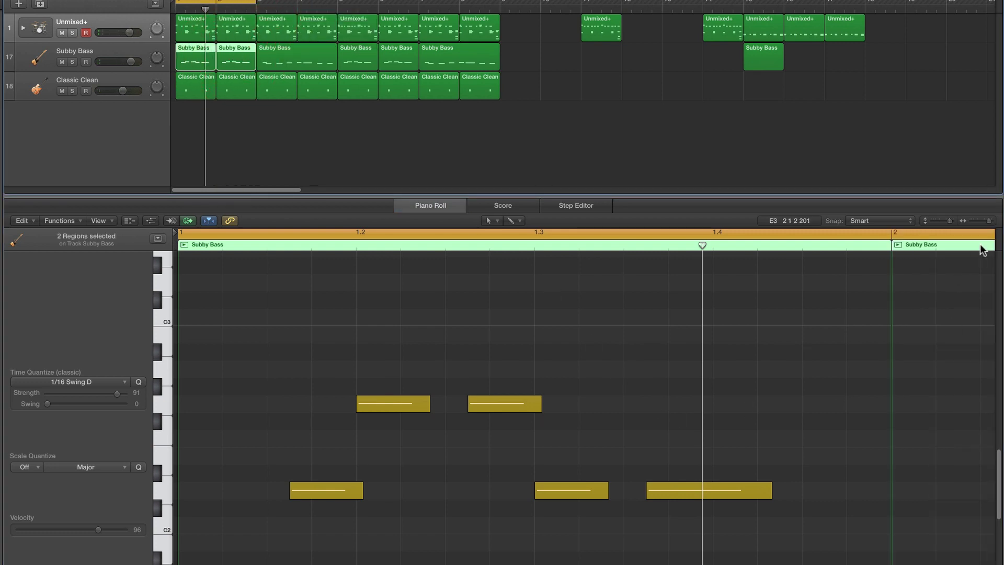
left_click(975, 221)
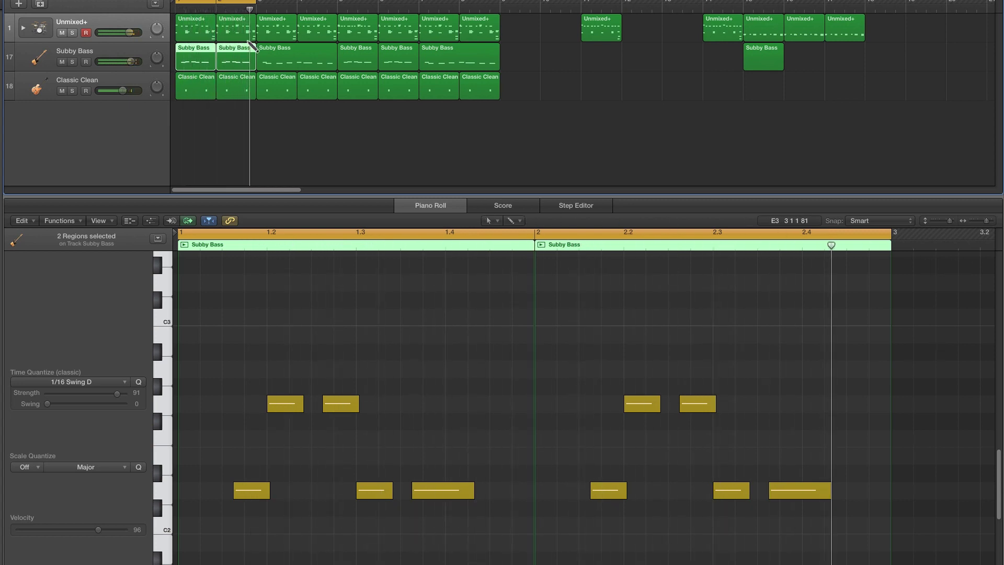
Move the cycle range to bars 3 and 4 and open the Subby Bass region there in the Piano Roll
left_click_drag(214, 2, 295, 3)
left_click(284, 62)
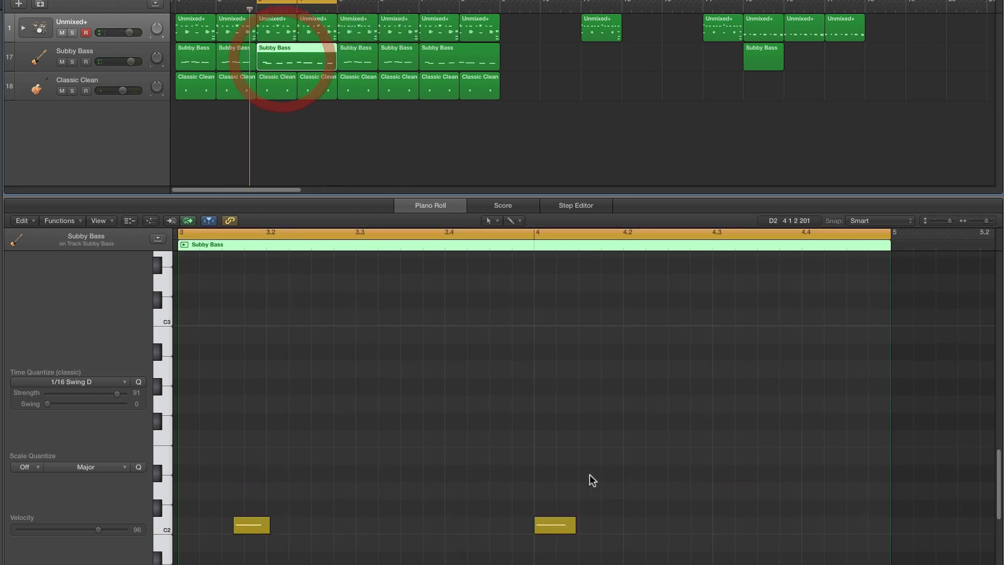
Bring all notes of the bars 3 and 4 Subby Bass region into view and play back the cycled bars
scroll(630, 440, "down", 5)
scroll(630, 440, "up", 3)
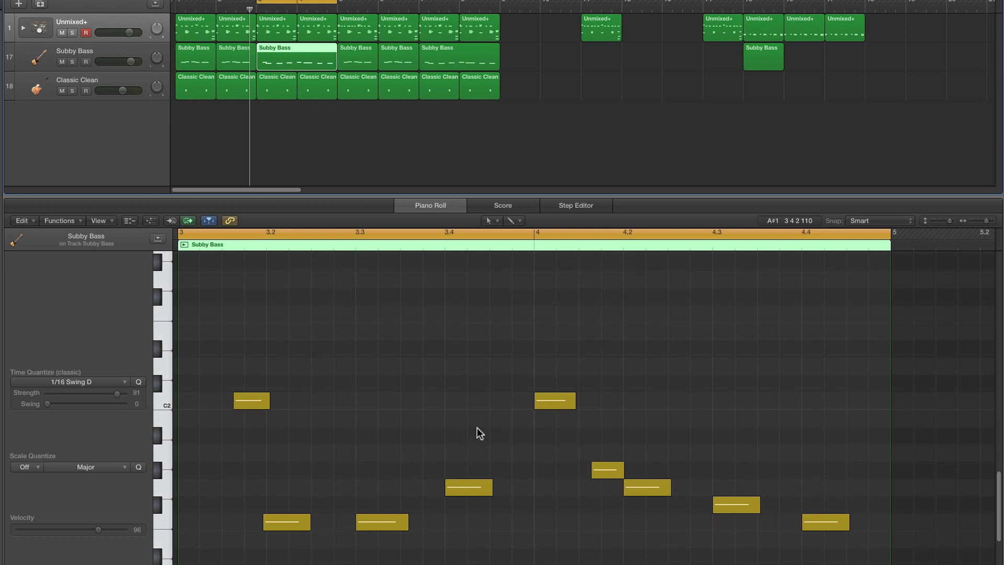
key("space")
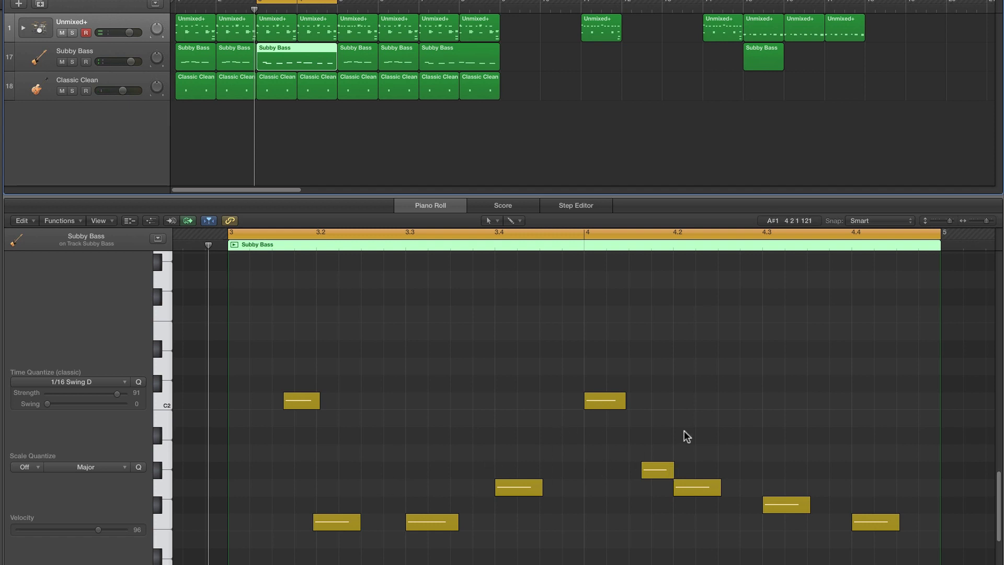
key("space")
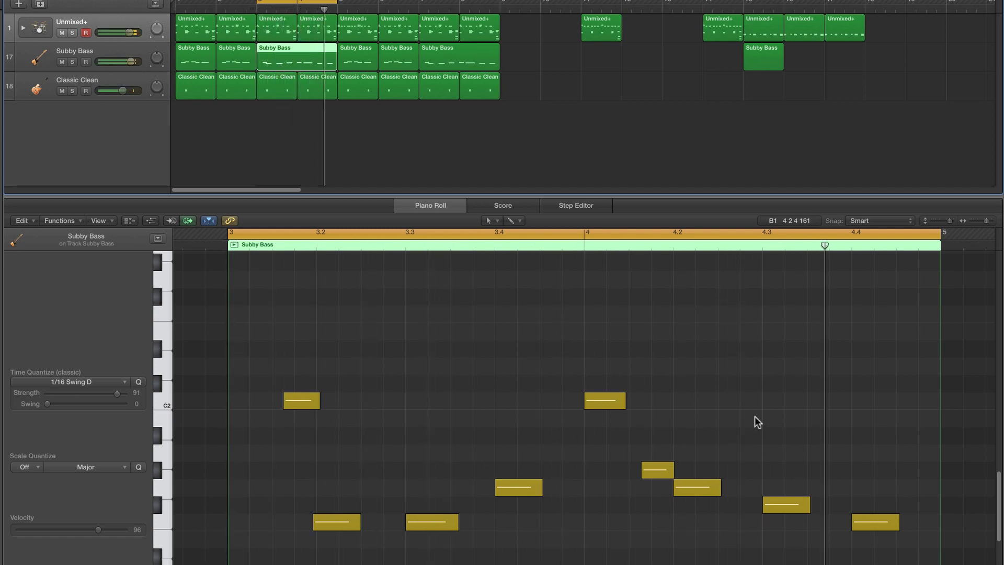
mouse_move(647, 461)
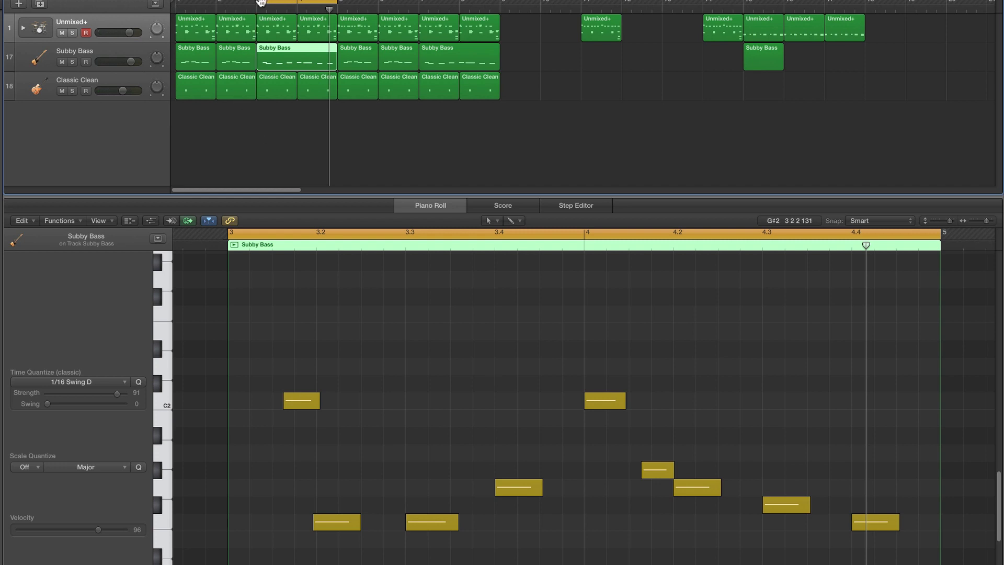
Move the cycle range to bars 1 and 2, activate the Pointer Tool, and show both Classic Clean regions there in the Piano Roll
left_click_drag(260, 2, 179, 3)
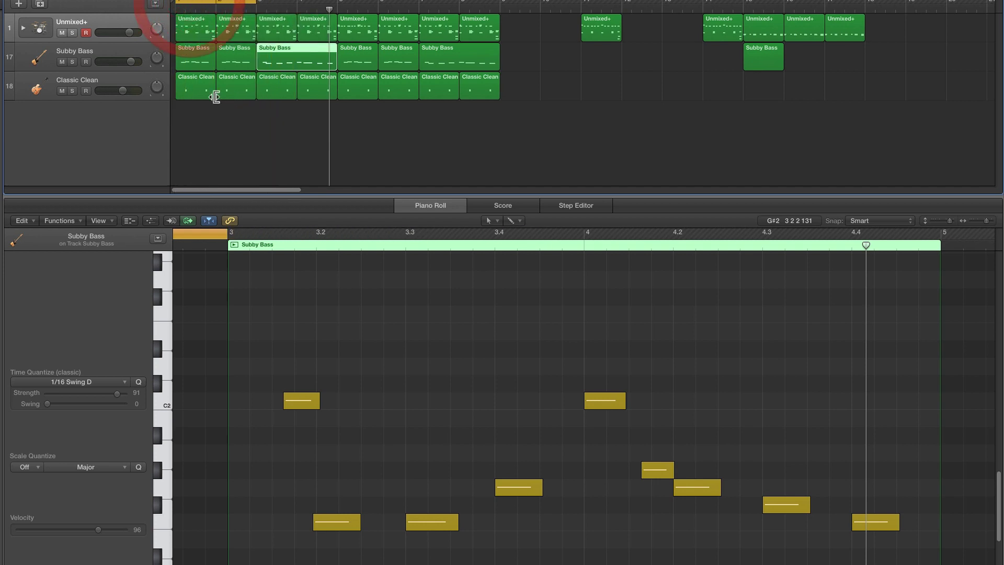
left_click(497, 0)
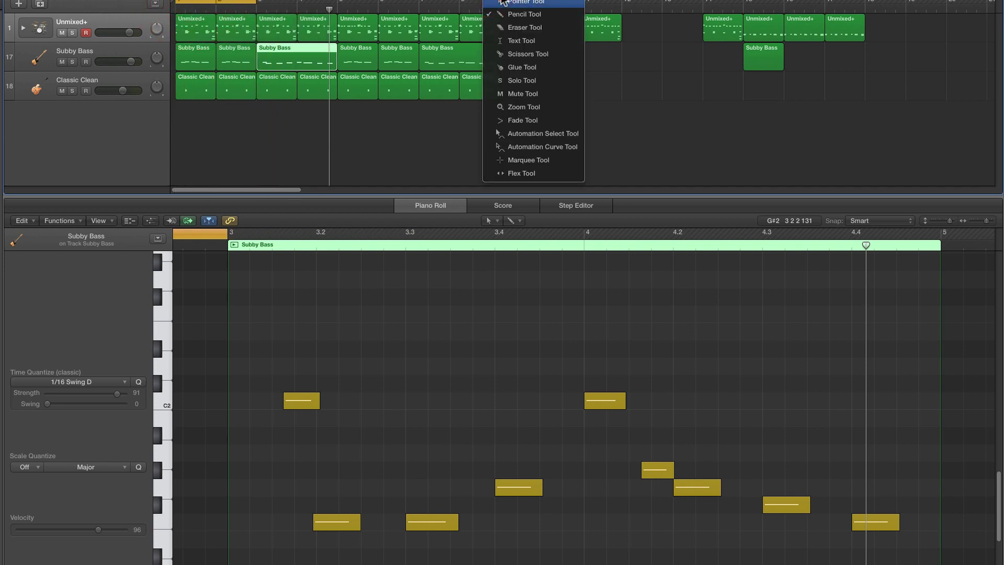
left_click(501, 0)
left_click(189, 85)
left_click(234, 85, "shift")
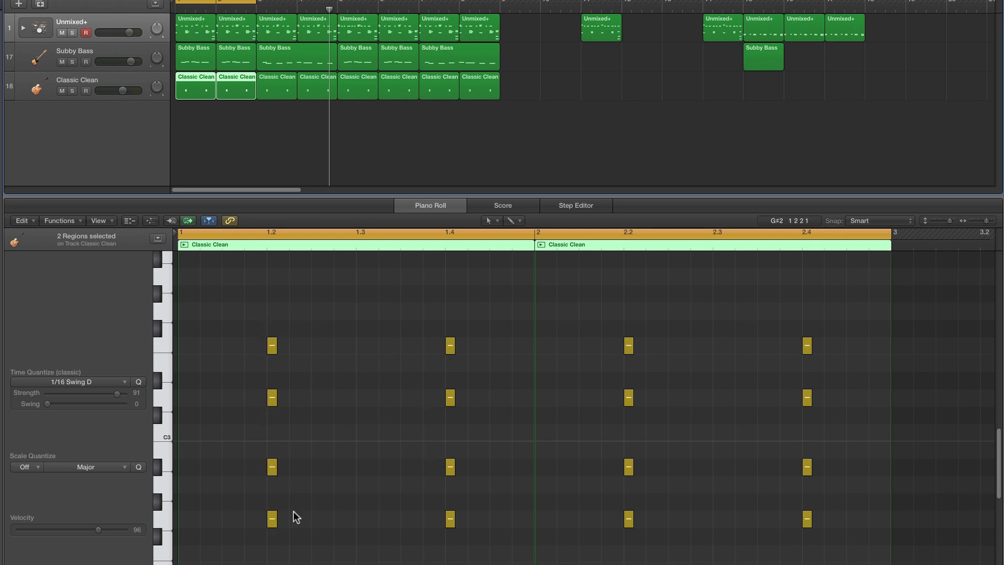
Select the four-note guitar chord on beat 2 of bar 1 and audition each of its notes individually
left_click_drag(295, 518, 266, 418)
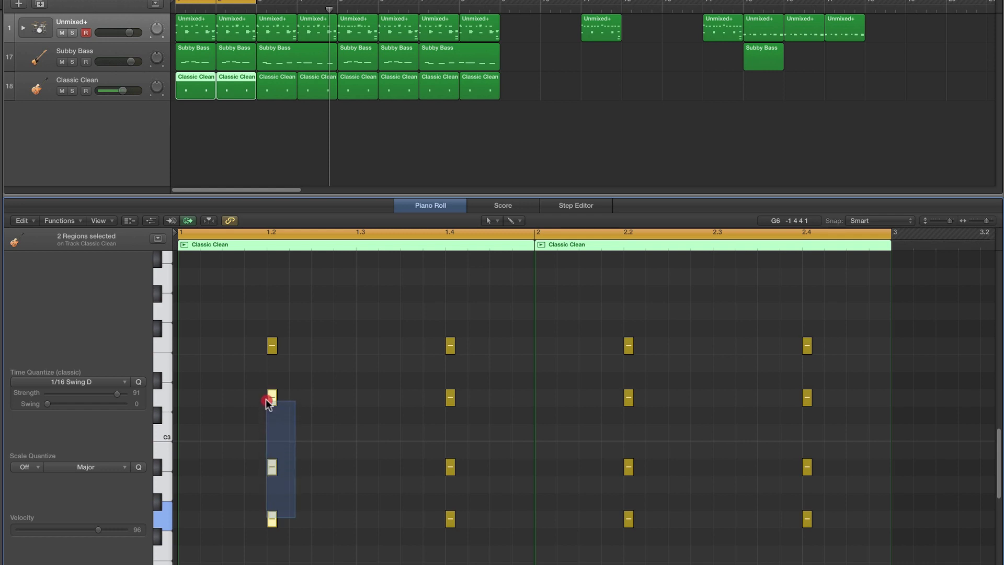
left_click_drag(267, 349, 270, 350)
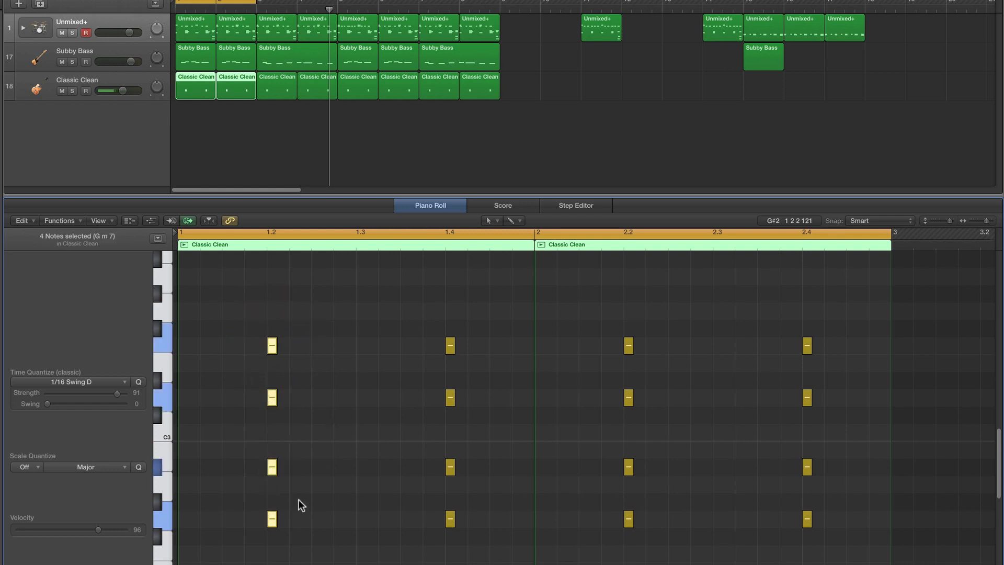
left_click(277, 516)
left_click(272, 517)
left_click(271, 465)
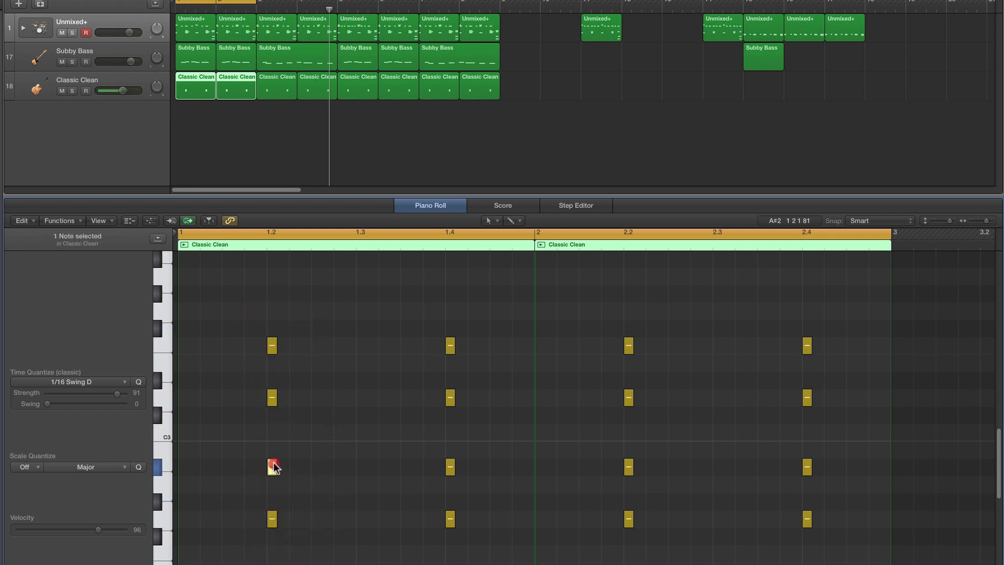
left_click(271, 397)
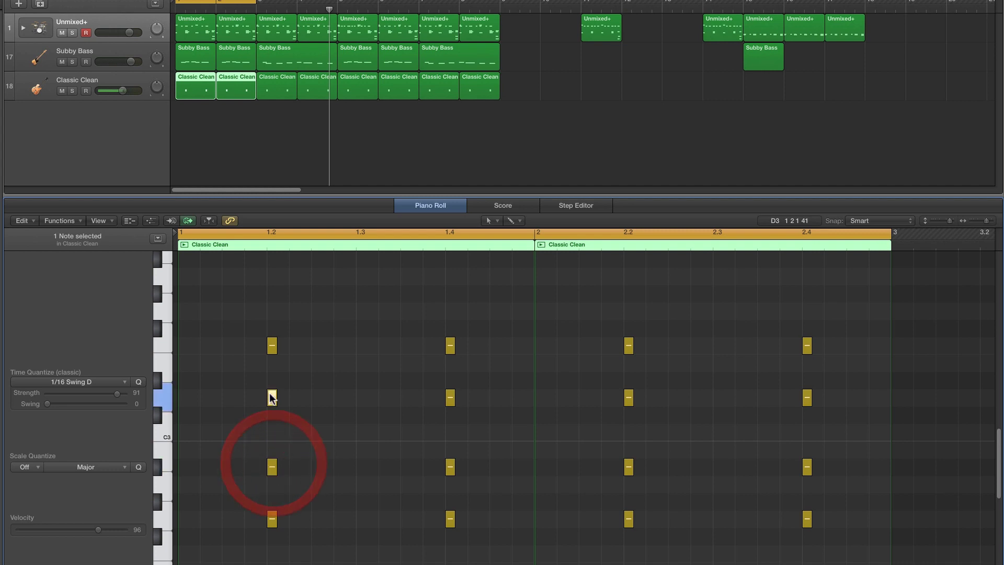
left_click(272, 347)
Select the Classic Clean notes pitch by pitch, from the lowest to the highest chord tone, and play back bars 1 and 2
left_click(168, 519)
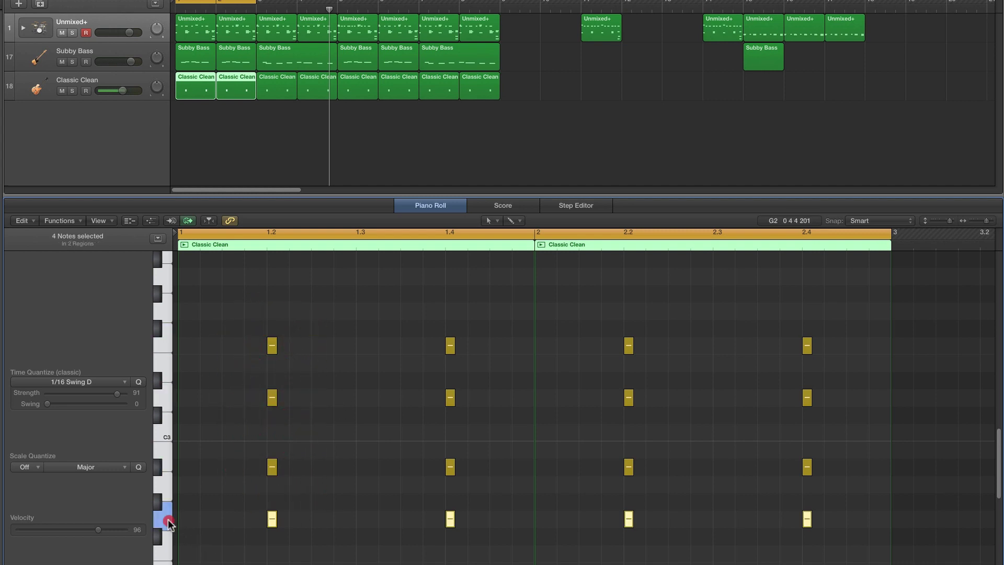
left_click(164, 483)
left_click(159, 469)
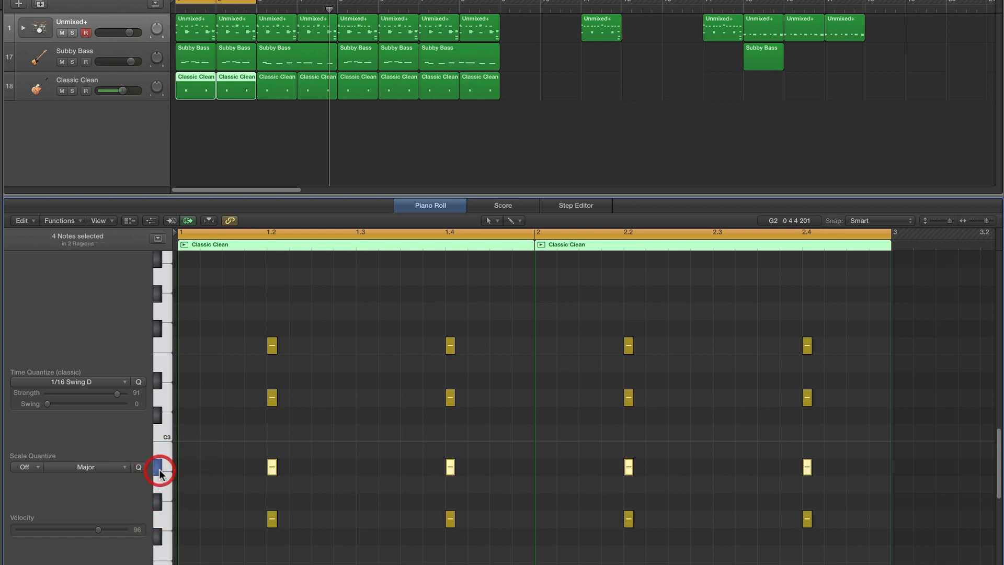
left_click(168, 432)
left_click(165, 400)
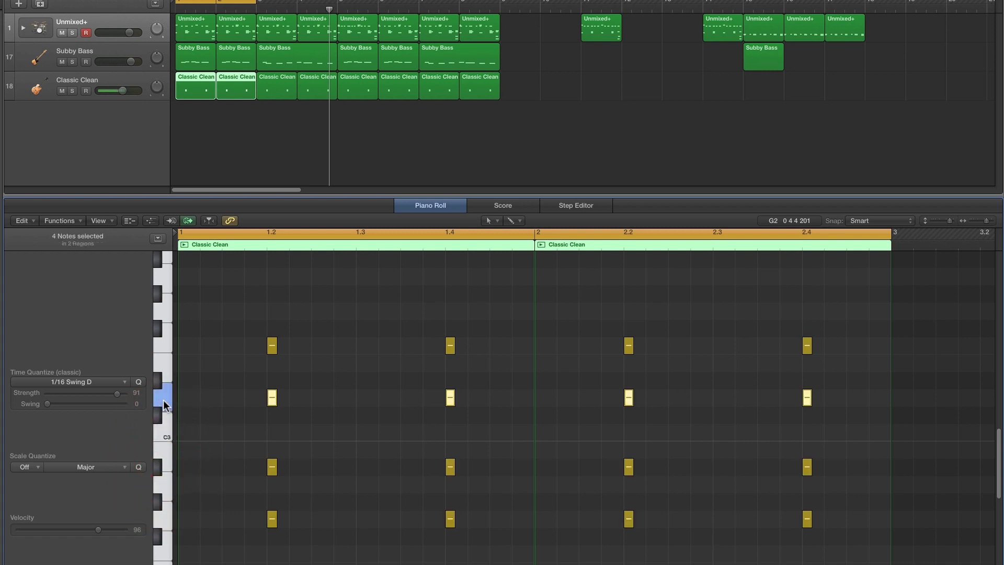
left_click(159, 382)
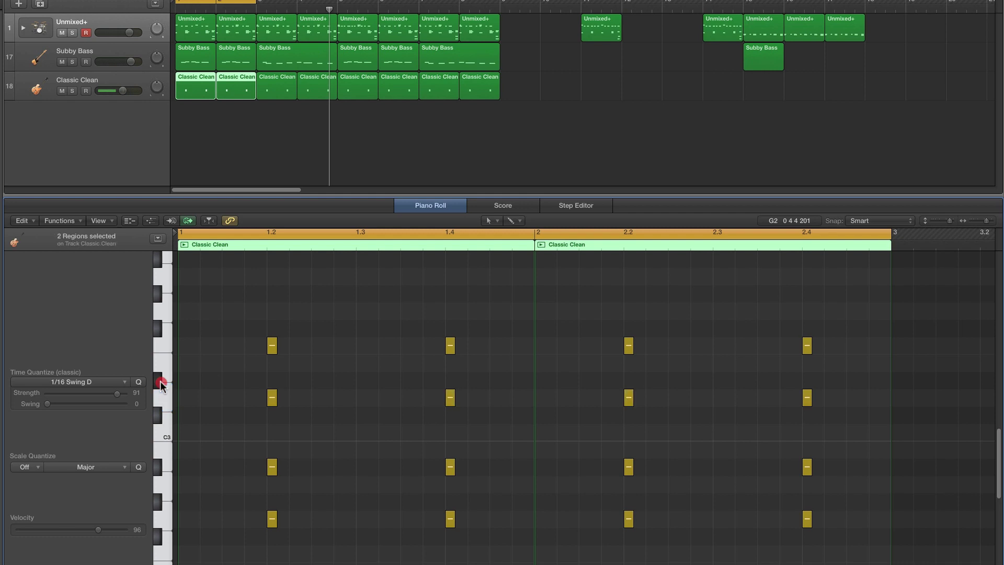
left_click(167, 346)
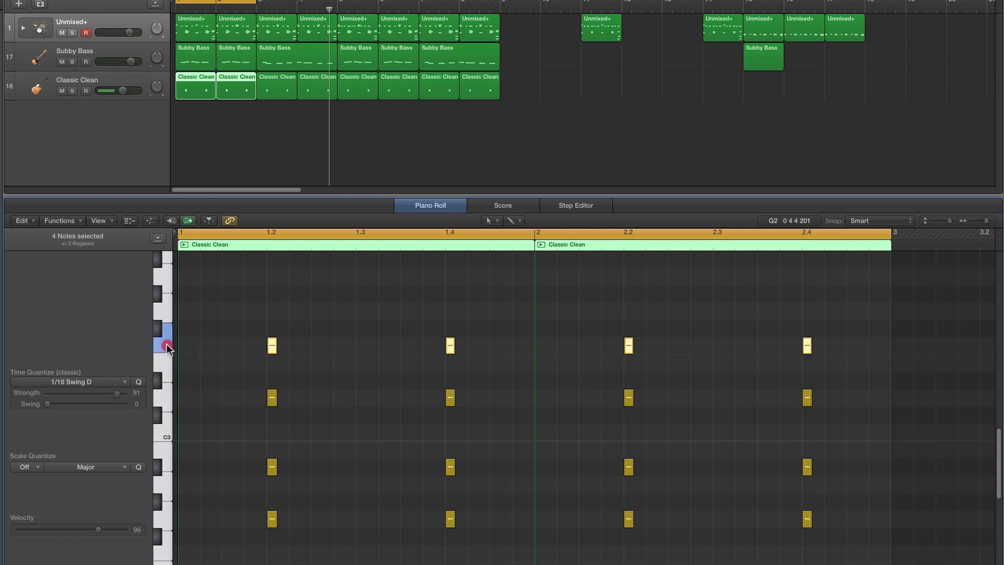
left_click(159, 313)
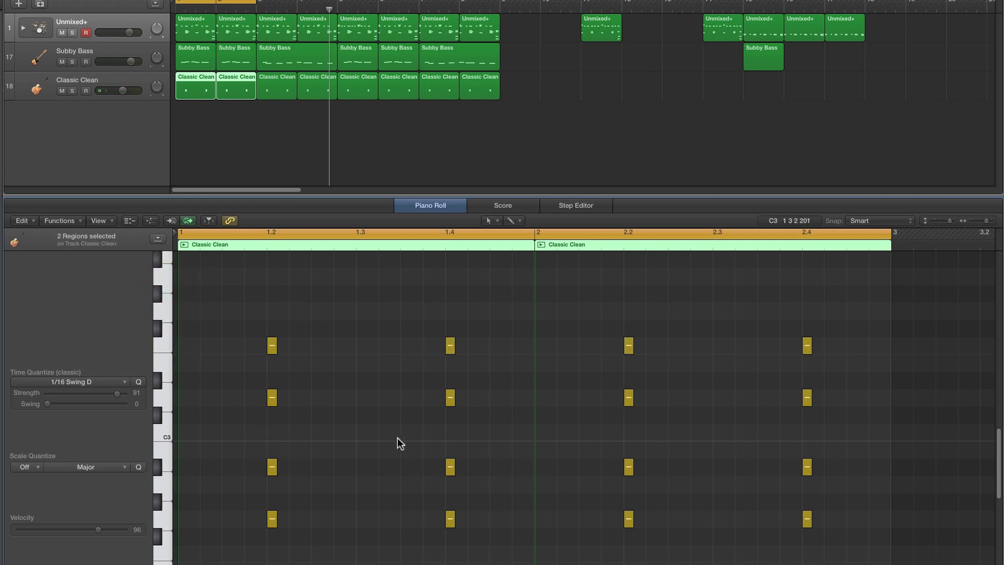
key("space")
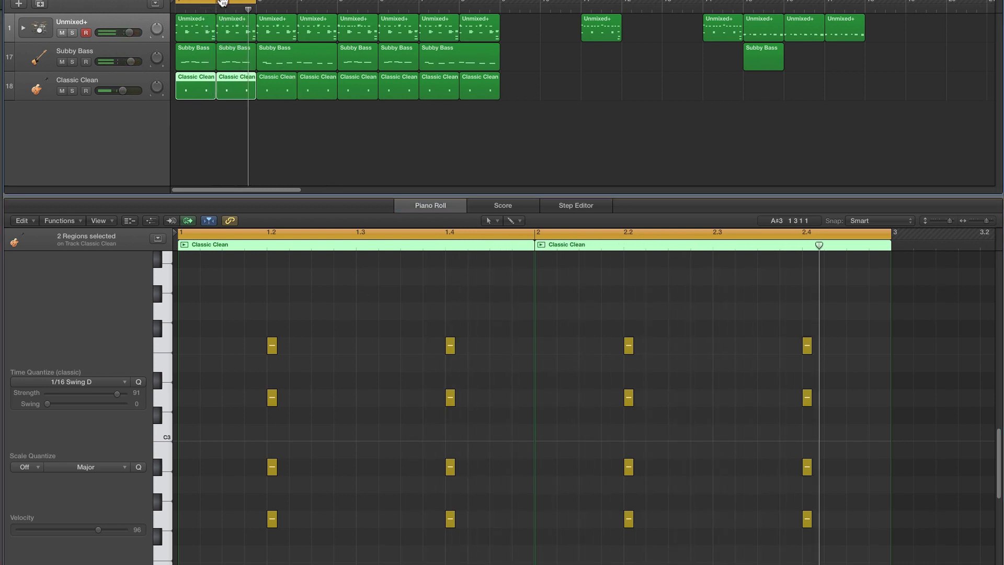
Move the cycle range to bars 3 and 4 and show both Classic Clean regions there in the Piano Roll
left_click_drag(222, 1, 303, 1)
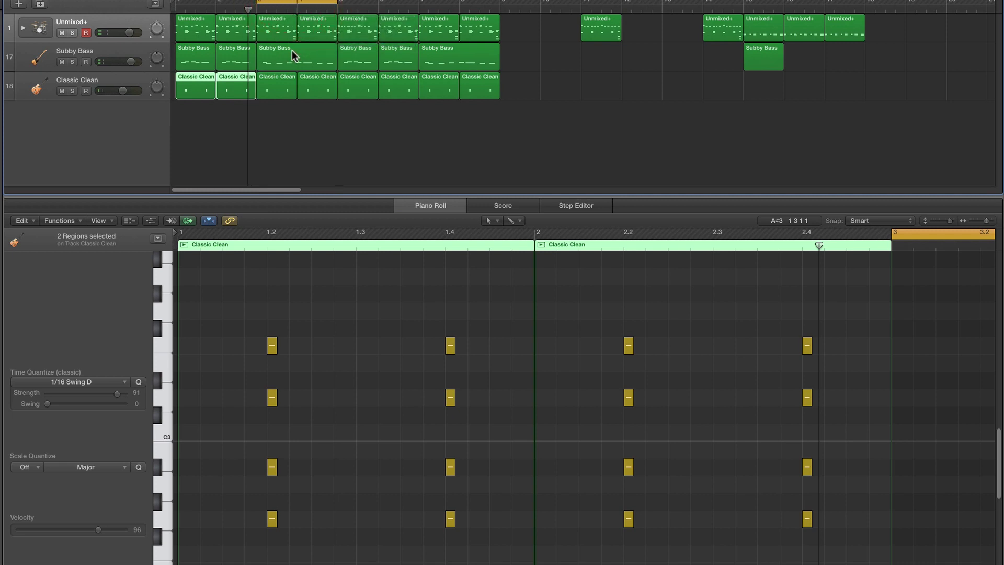
left_click(277, 84)
left_click(317, 85, "shift")
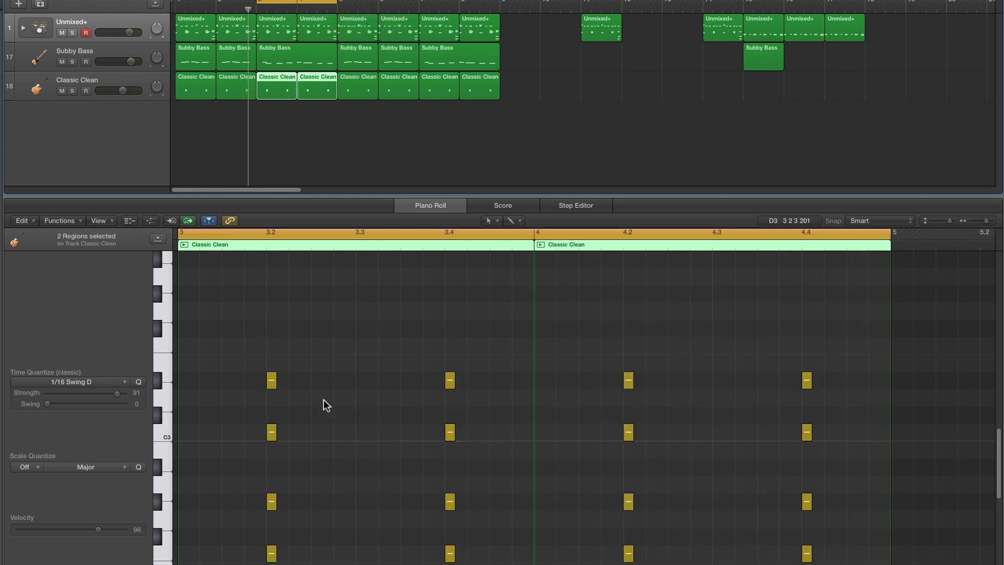
Examine the four-note guitar chord on beat 2 of bar 3 and play back the cycled bars
left_click(245, 358)
left_click_drag(331, 564, 233, 377)
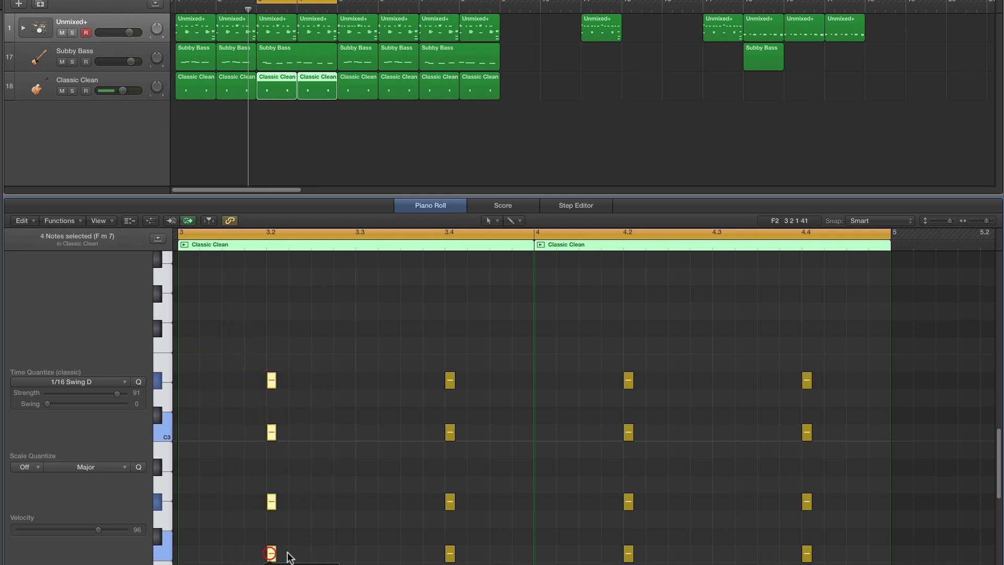
key("space")
left_click(403, 532)
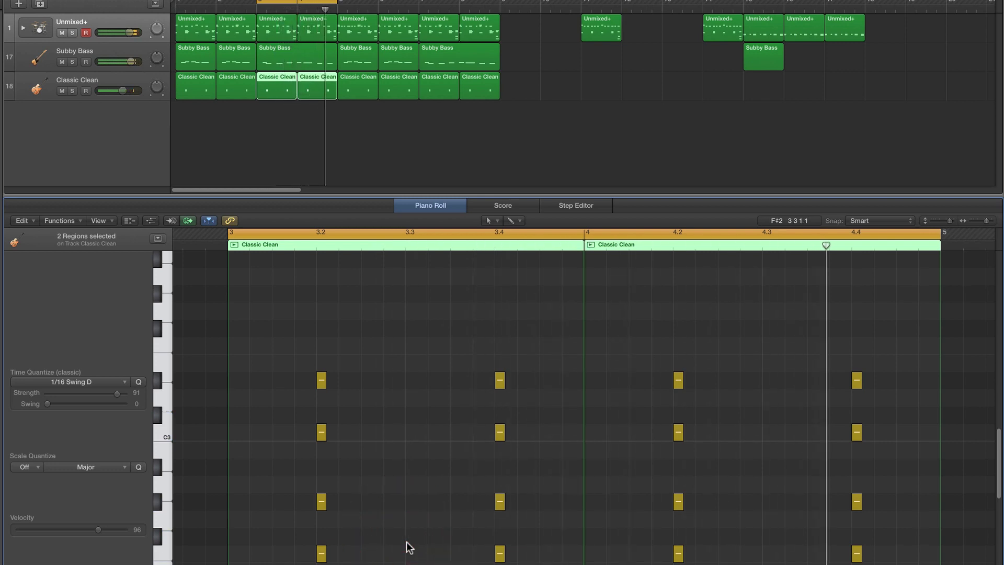
key("space")
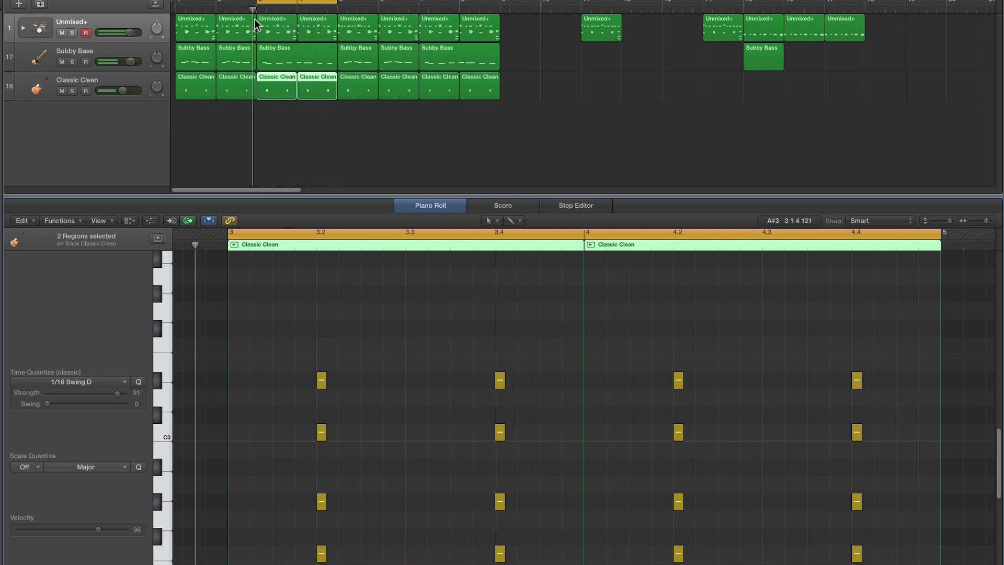
Extend the cycle range over bars 1 to 4 and fit the three Subby Bass regions there into the Piano Roll
left_click_drag(258, 3, 177, 4)
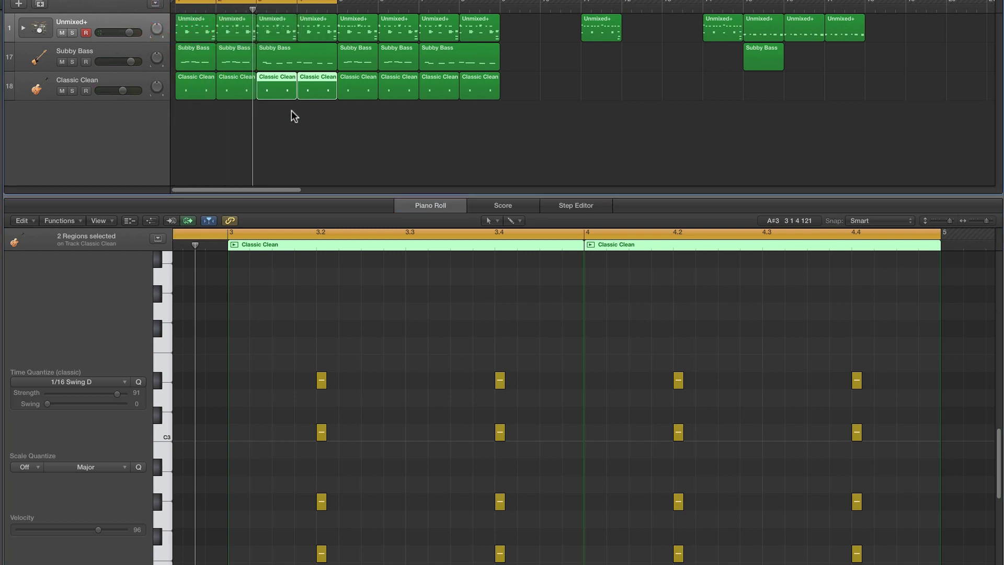
left_click(195, 51)
left_click(267, 55, "shift")
left_click(241, 60, "shift")
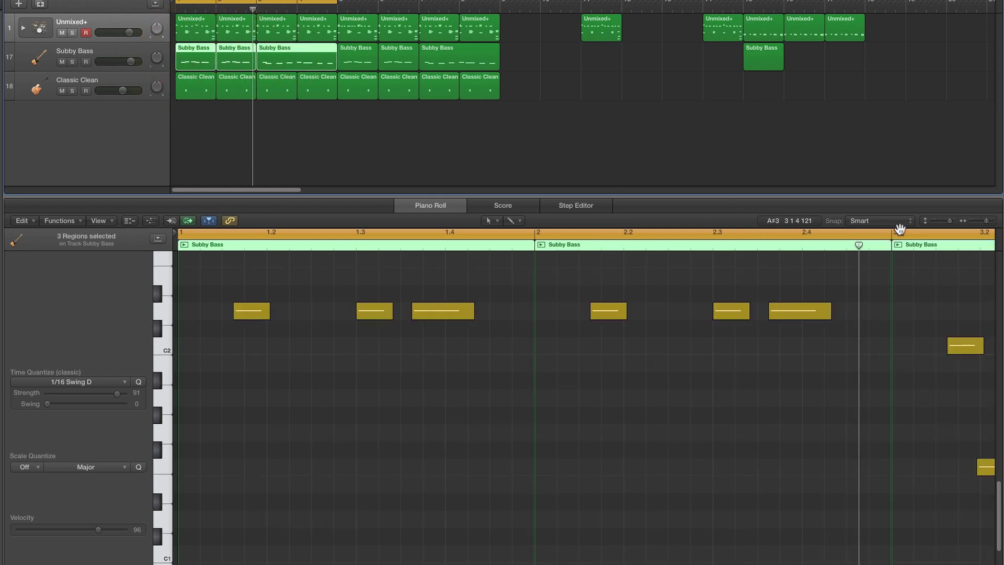
left_click(971, 220)
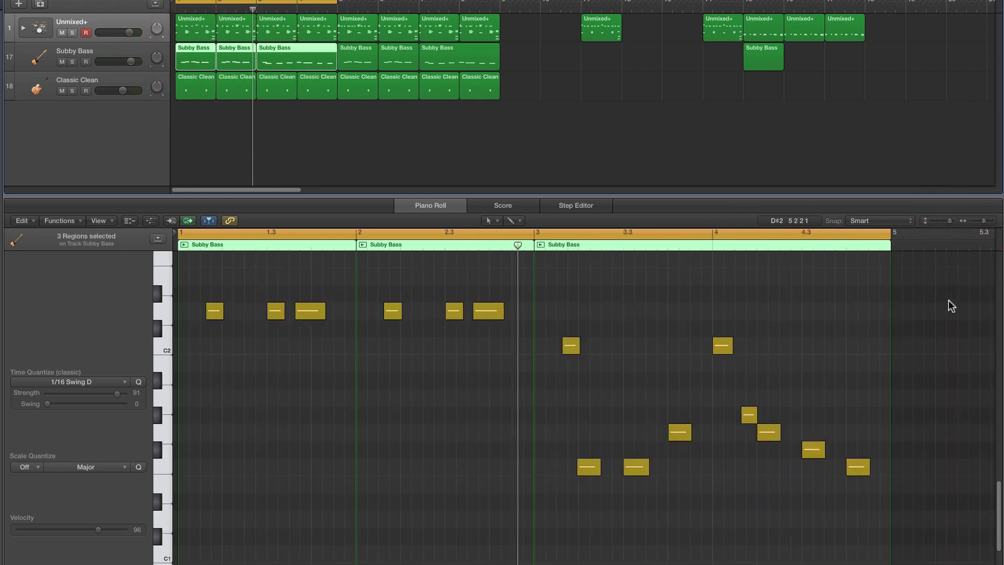
Play the four-bar groove from the start with all the bass notes in view
key("Return")
key("space")
scroll(949, 300, "up", 4)
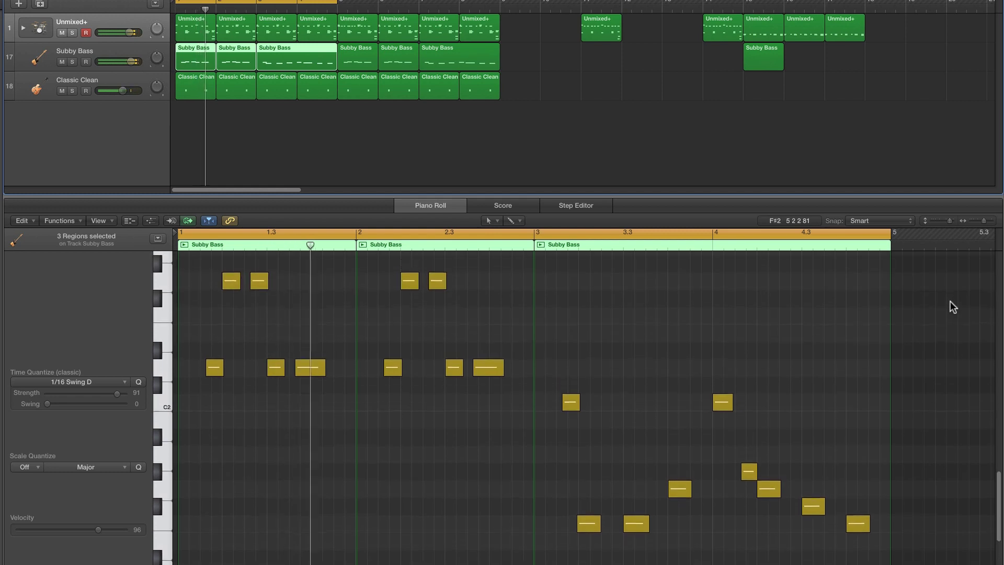
scroll(950, 302, "up", 1)
key("Return")
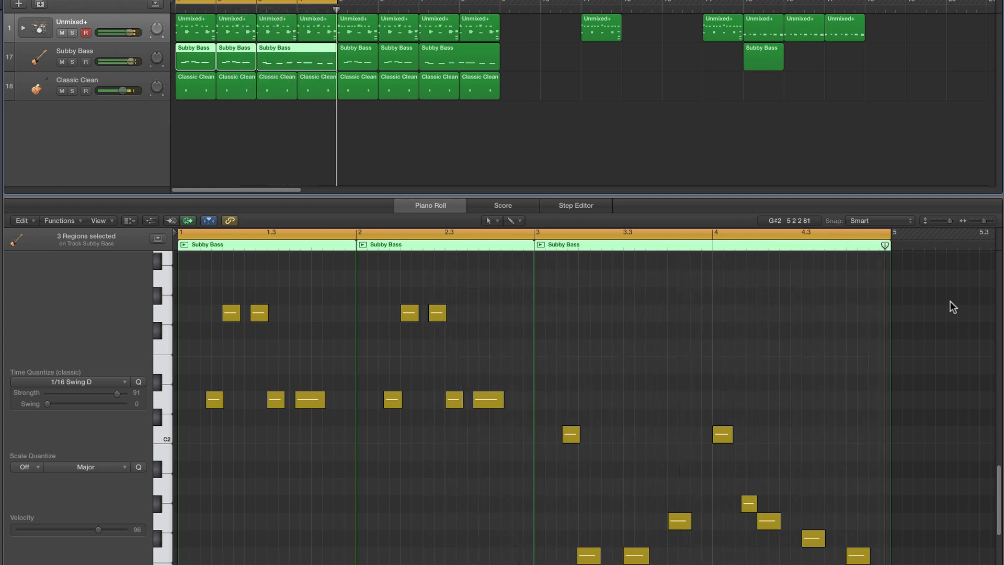
key("space")
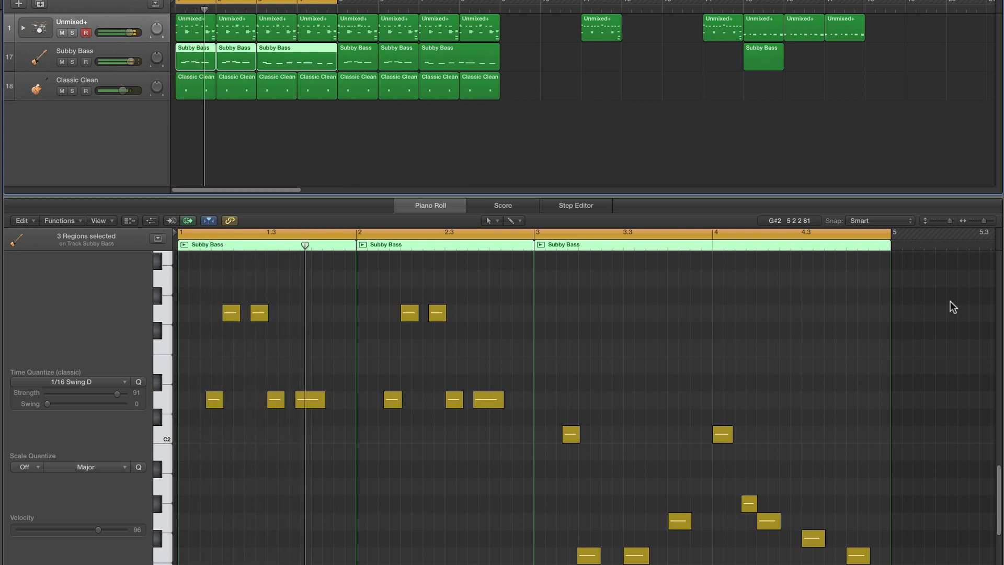
Open the Channel EQ on the Subby Bass track and set the 75 Hz low shelf gain to +4.5 dB
left_click(212, 46)
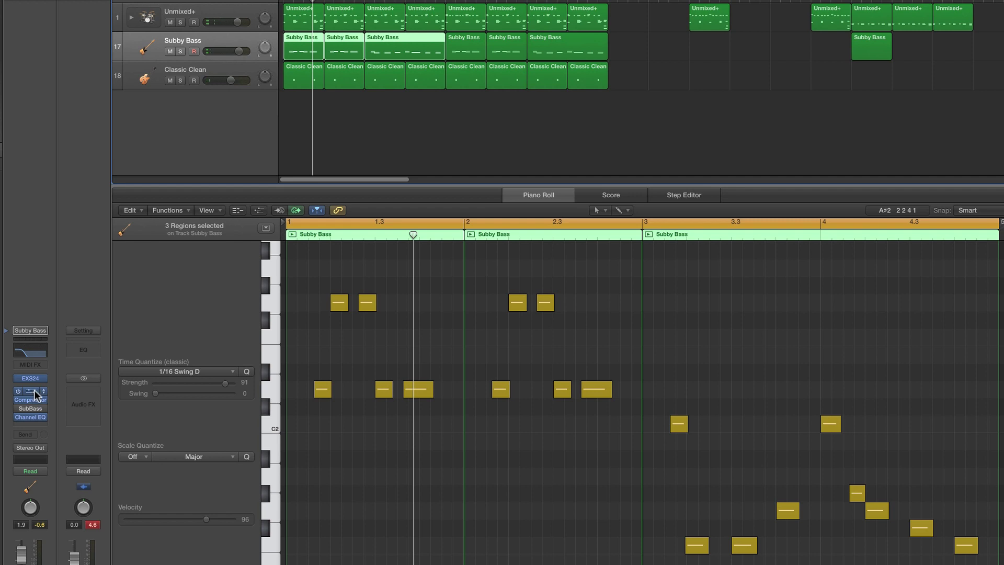
left_click(28, 351)
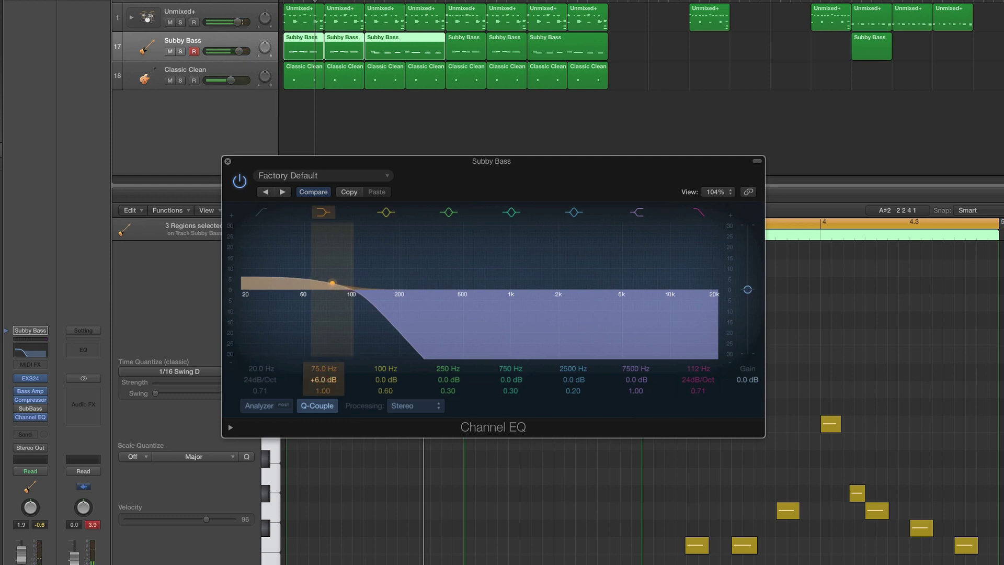
left_click(322, 379)
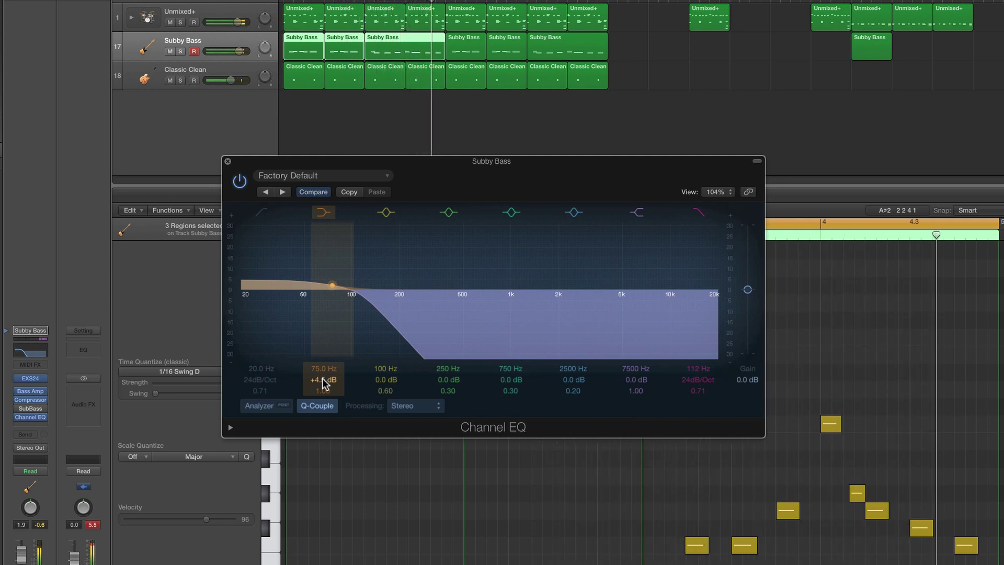
Open the Subby Bass Compressor, set its release to 390 ms, check it in playback, and close the plug-in
left_click(33, 401)
left_click_drag(60, 0, 218, 118)
left_click(268, 448)
left_click_drag(268, 449, 268, 447)
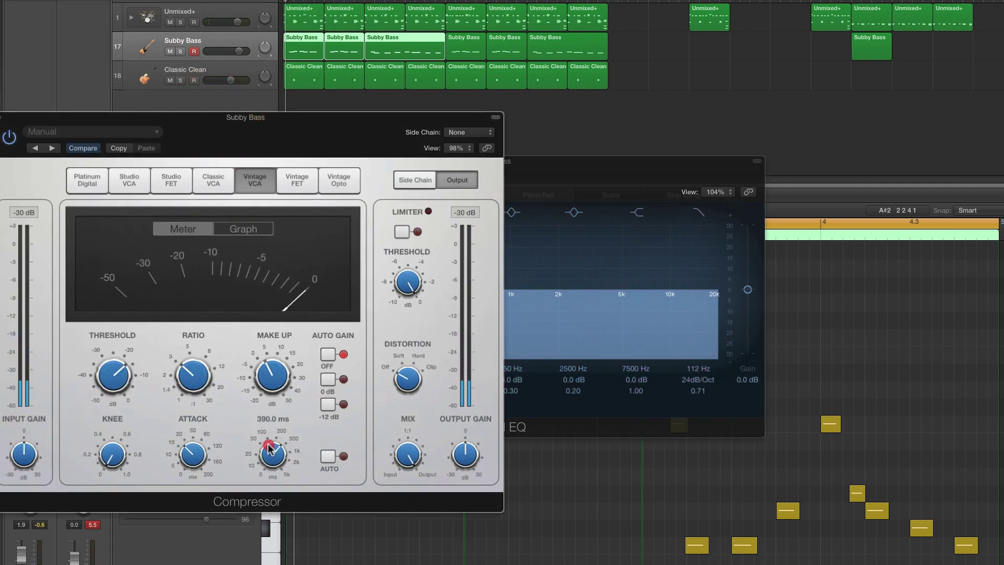
key("space")
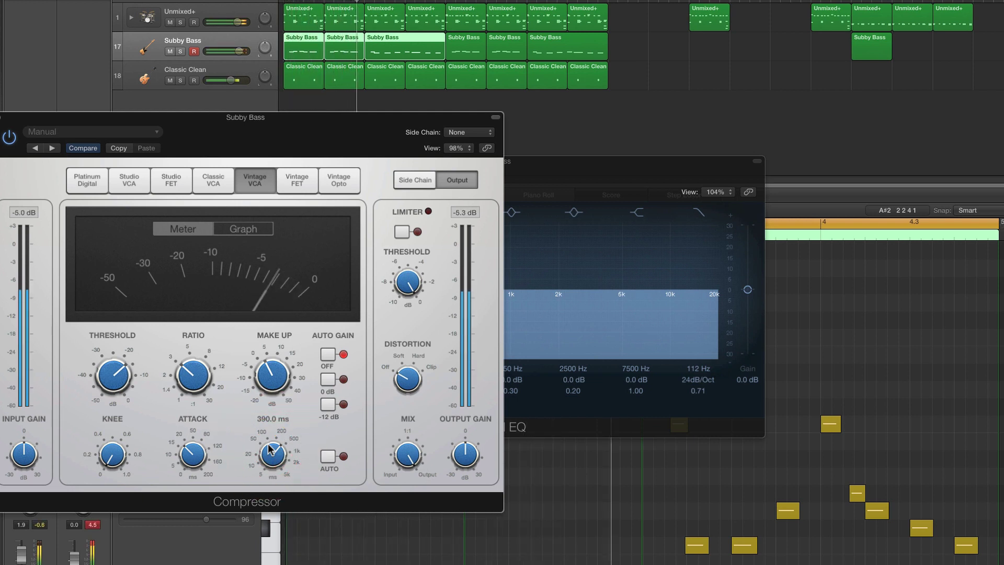
left_click(1, 117)
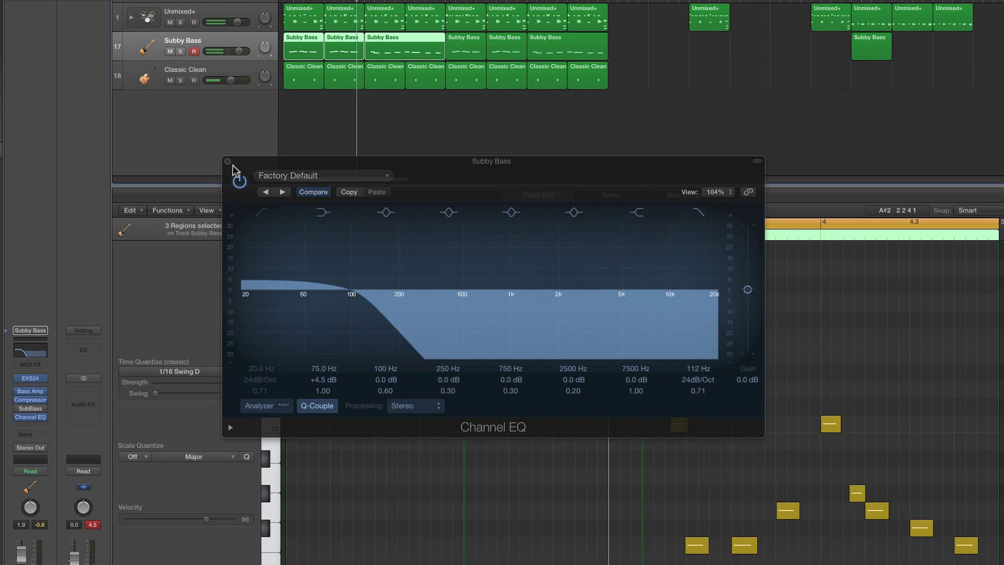
Close the Channel EQ, set the cycle range to bar 5 and bring up its Unmixed+ drum region in the Piano Roll
left_click(228, 161)
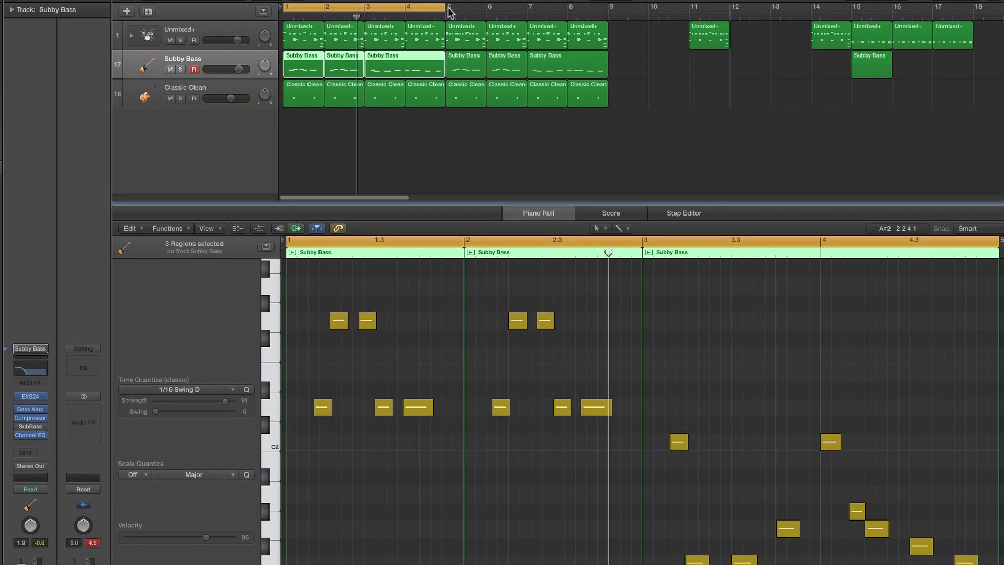
left_click(450, 9)
left_click(450, 9)
mouse_move(450, 8)
left_mouse_down()
mouse_move(470, 8)
mouse_move(449, 8)
left_mouse_up()
left_click(466, 30)
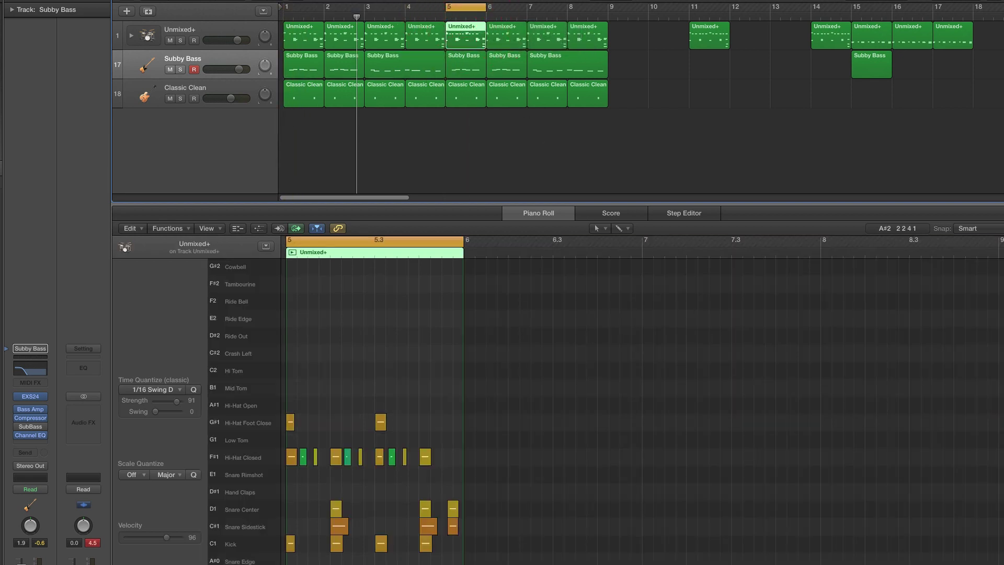
Audition the quiet closed hi-hat notes that follow beats 1, 2 and 3 in the bar 5 drum region
scroll(642, 400, "left", 5)
scroll(642, 400, "up", 5)
scroll(642, 400, "right", 5)
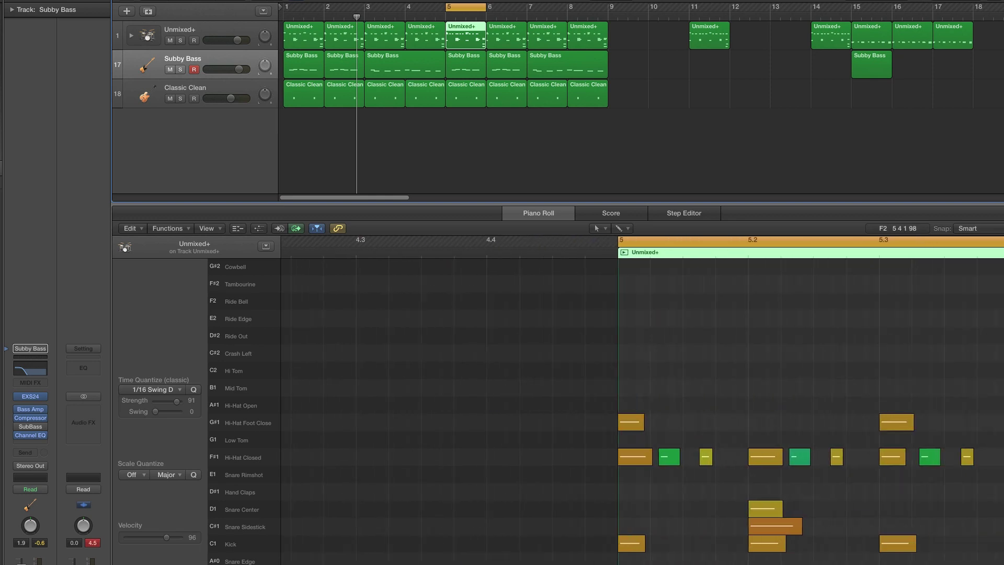
scroll(749, 466, "right", 3)
left_click(458, 458)
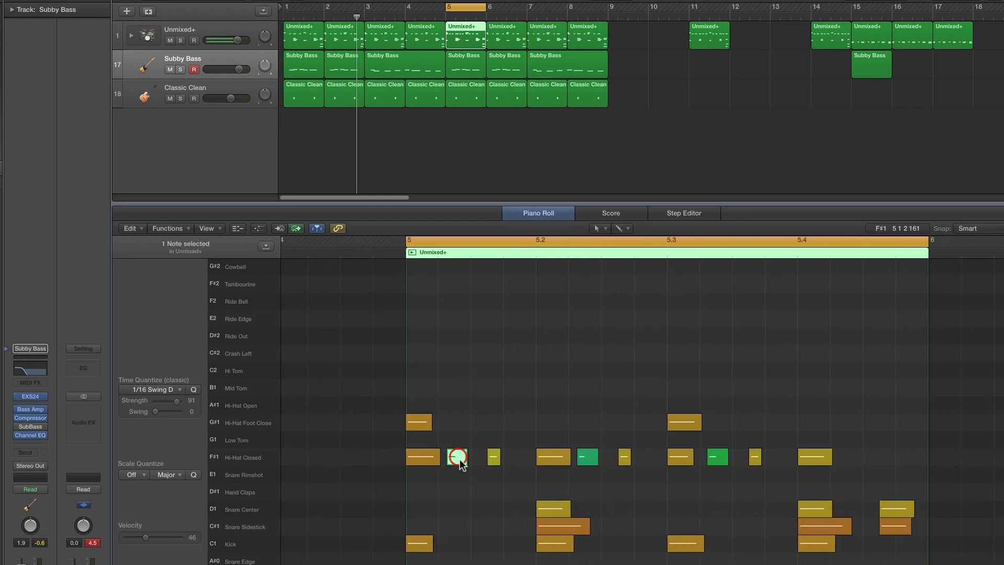
left_click(588, 457)
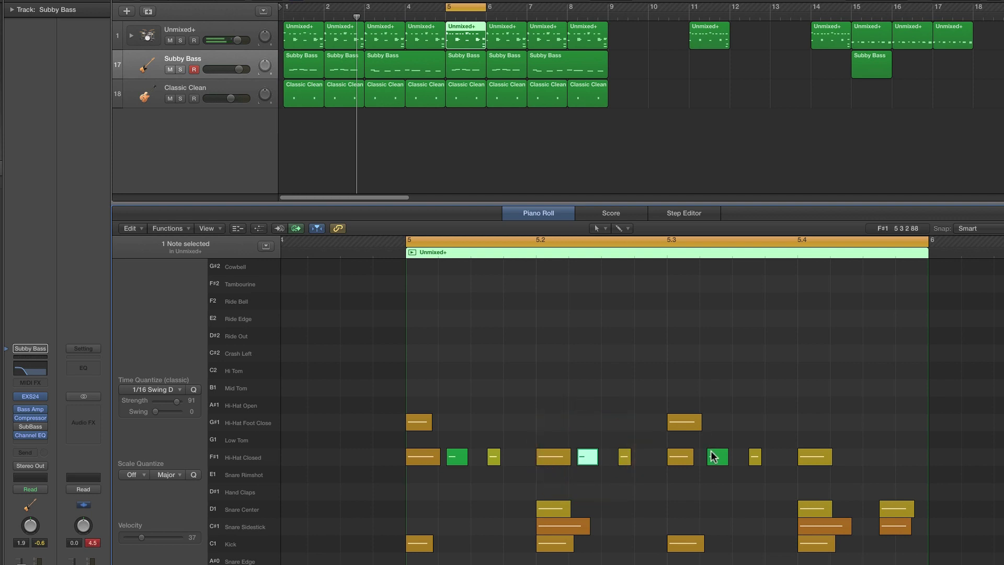
left_click(712, 453)
Draw a closed hi-hat note just after beat 4 of bar 5, quantize it to 1/16 Swing D, and check it in playback
left_click(597, 228)
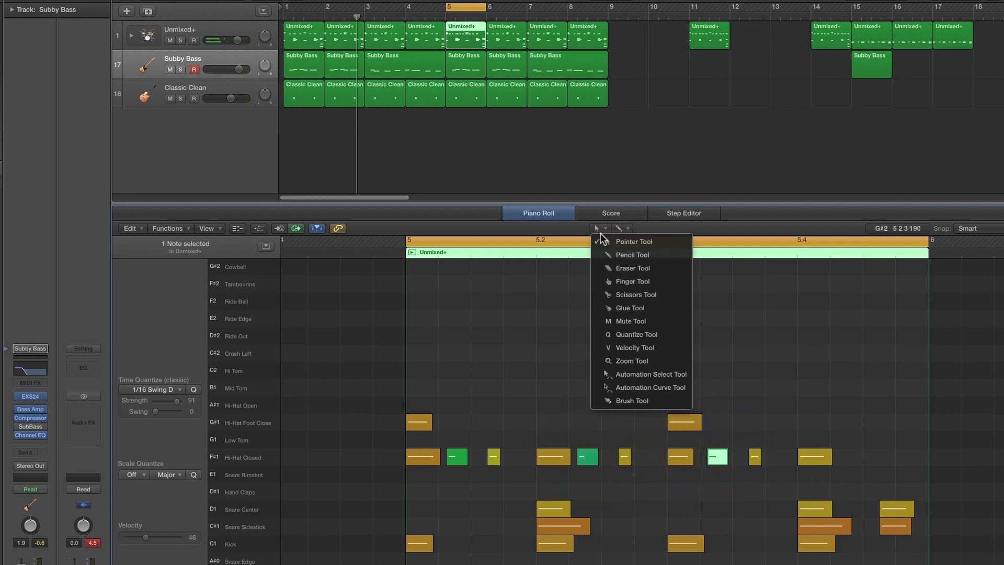
left_click(616, 255)
left_click(868, 458)
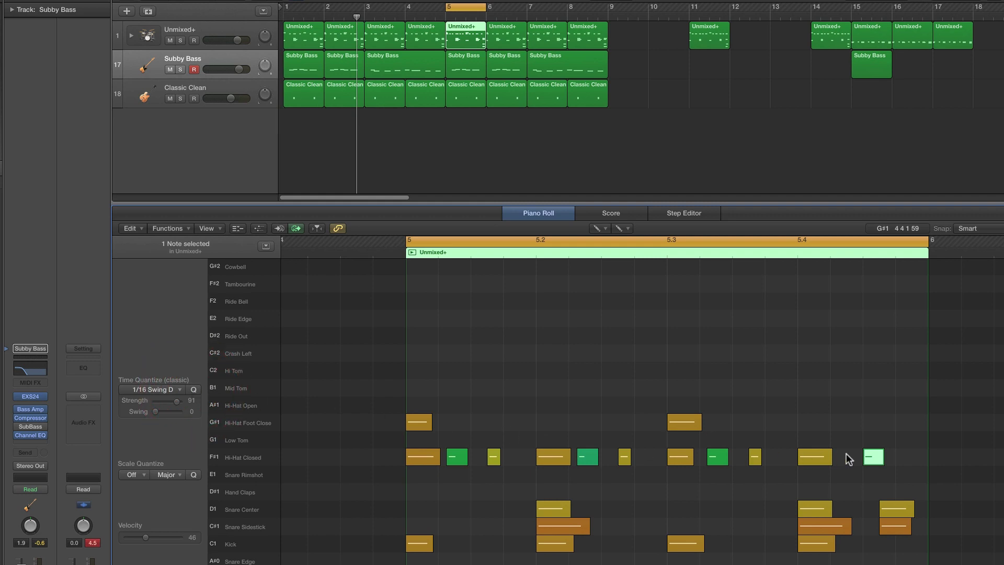
left_click(877, 461)
left_click_drag(876, 457, 842, 459)
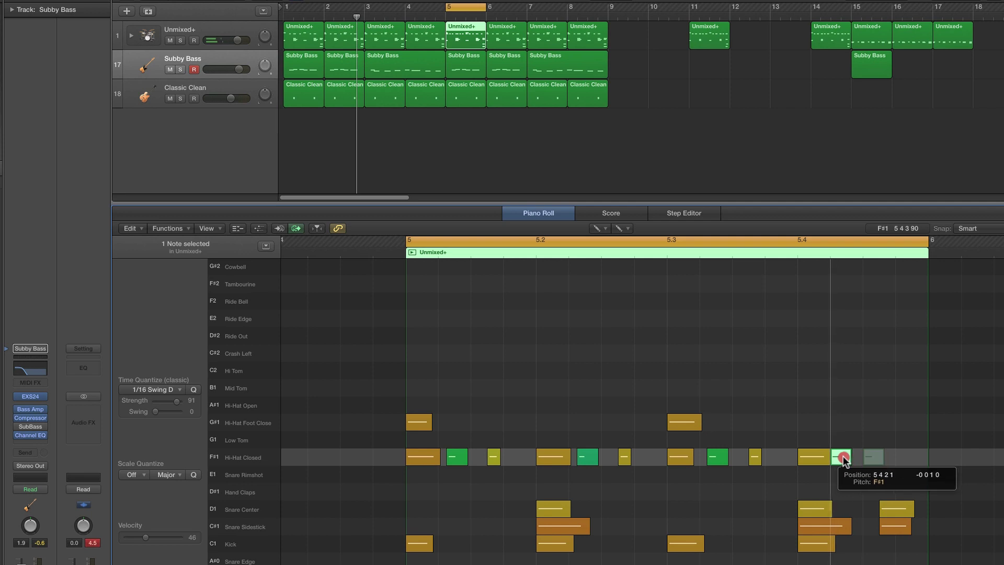
left_click(192, 390)
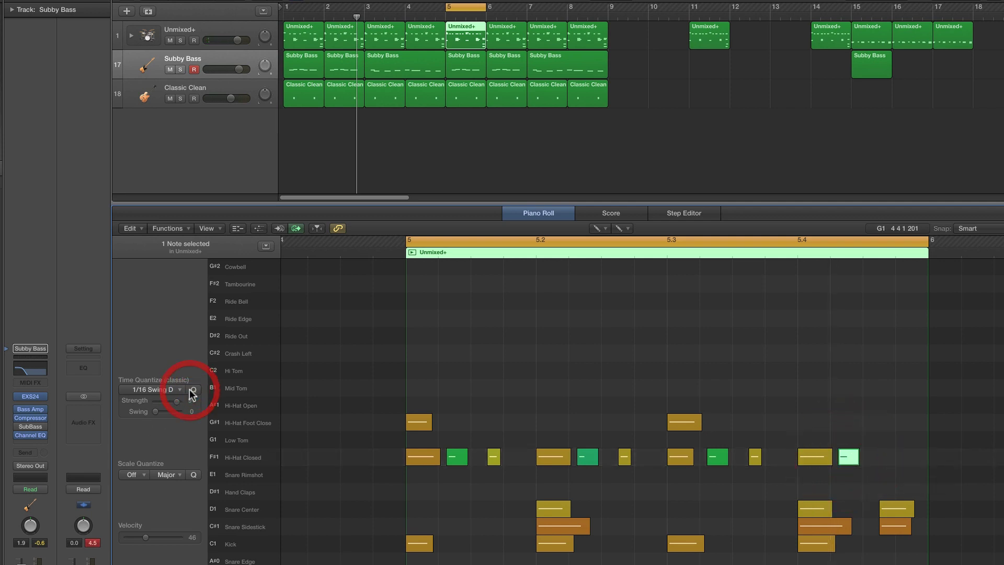
key("space")
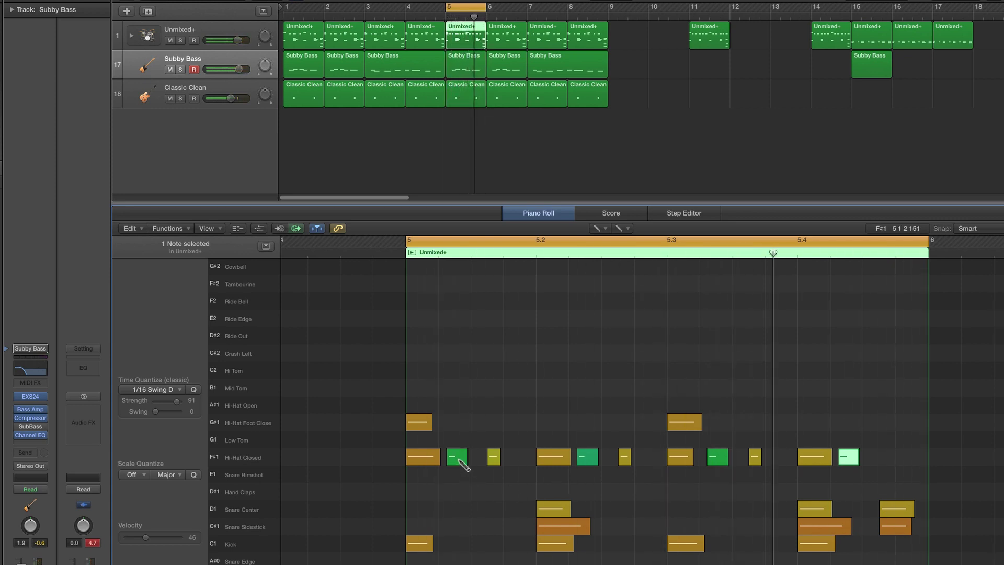
Audition the four quiet closed hi-hat notes of bar 5 one by one, twice through, and play the bar again
left_click(458, 458)
left_click(587, 456)
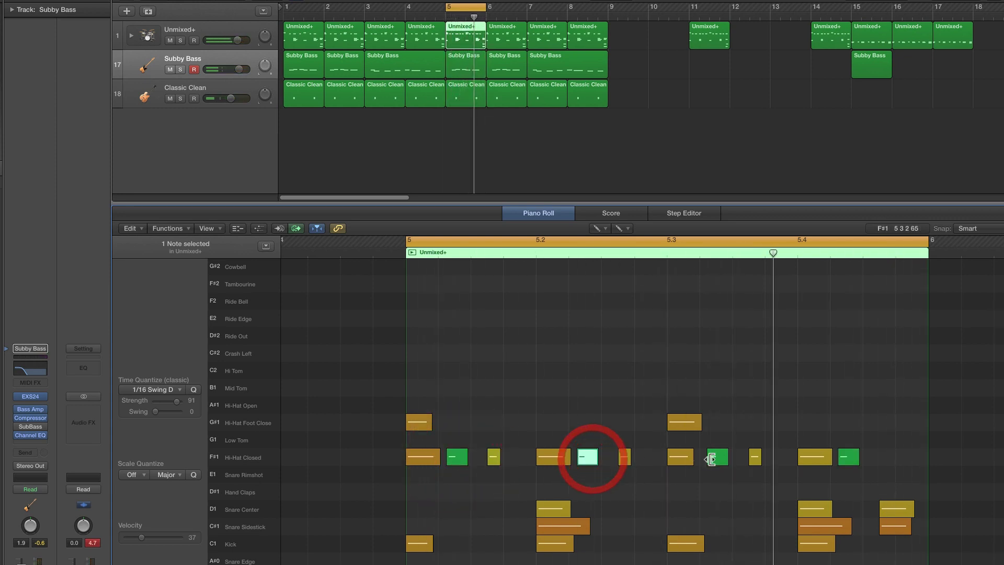
left_click(716, 457)
left_click(848, 457)
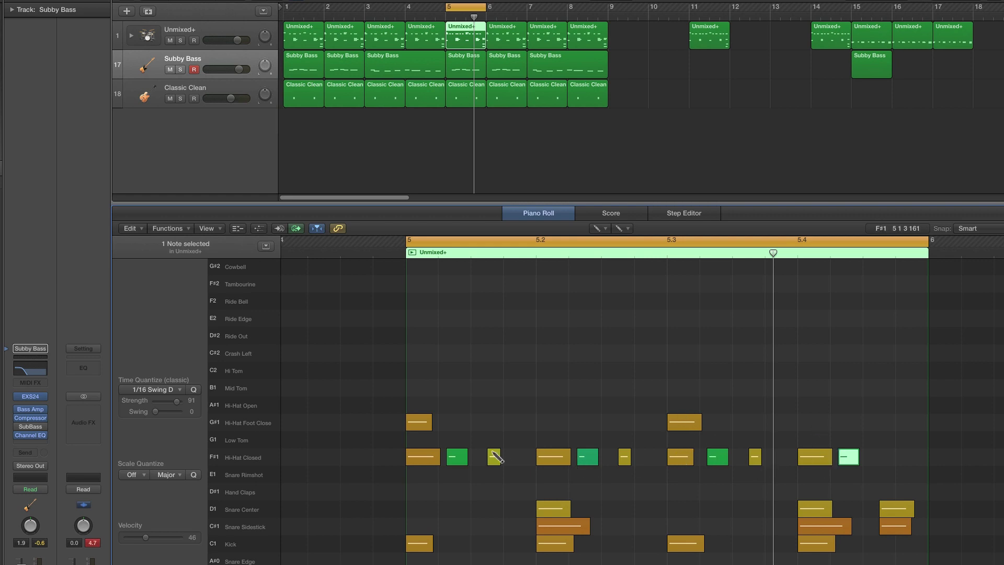
left_click(456, 457)
left_click(587, 456)
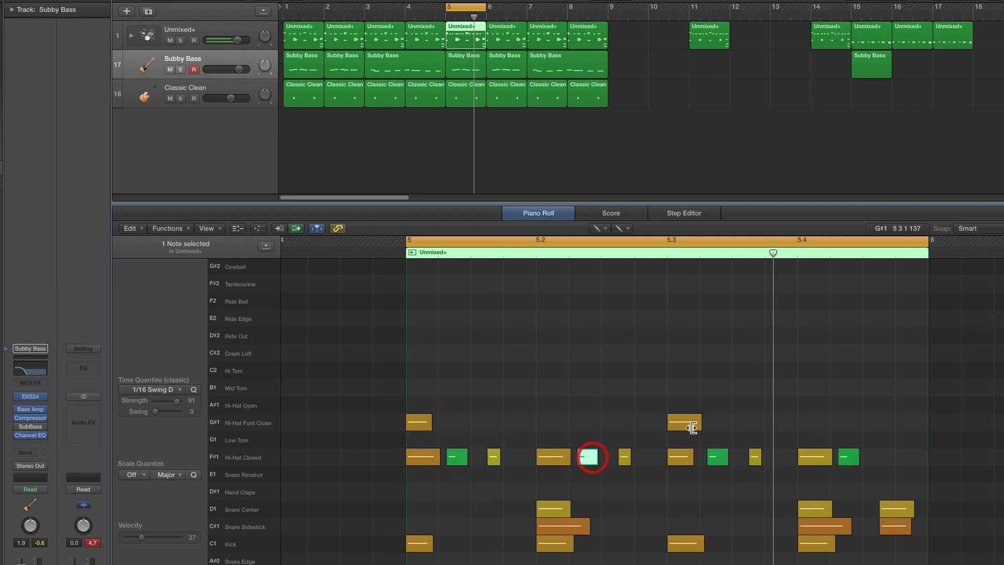
left_click(718, 458)
left_click(848, 457)
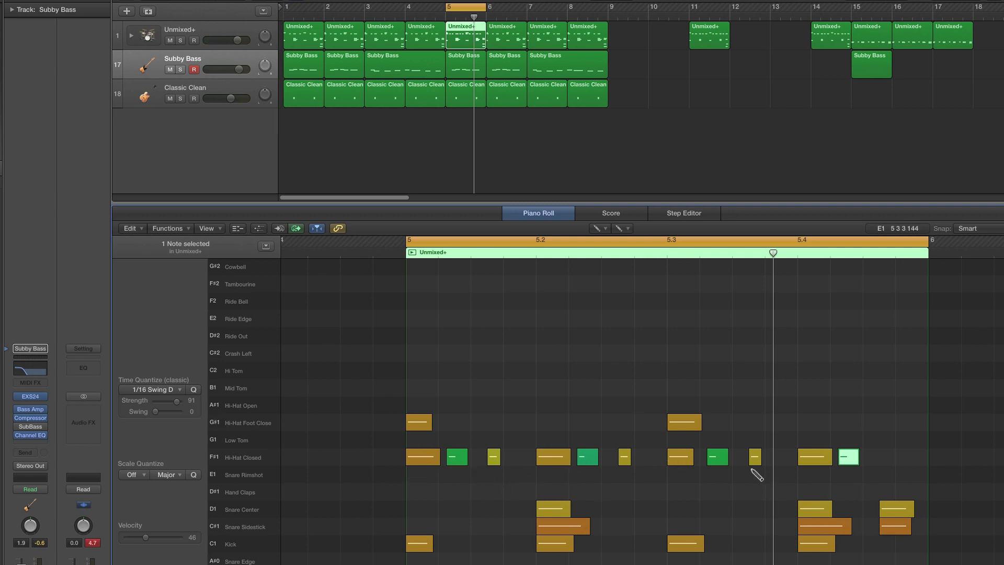
key("space")
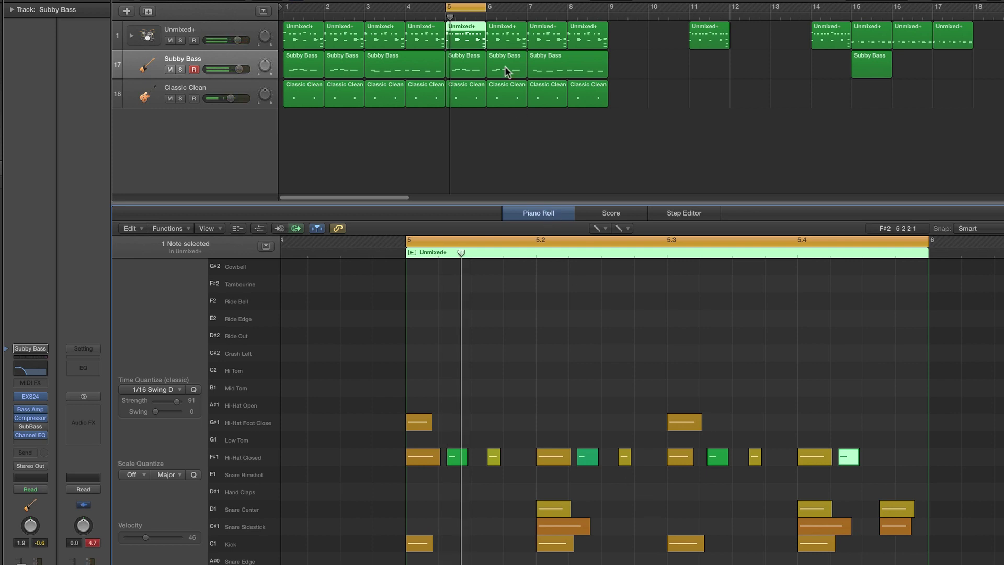
Extend the cycle range over bars 1 to 8 and select the eight Unmixed+ drum regions there for the Piano Roll
left_click_drag(449, 7, 288, 8)
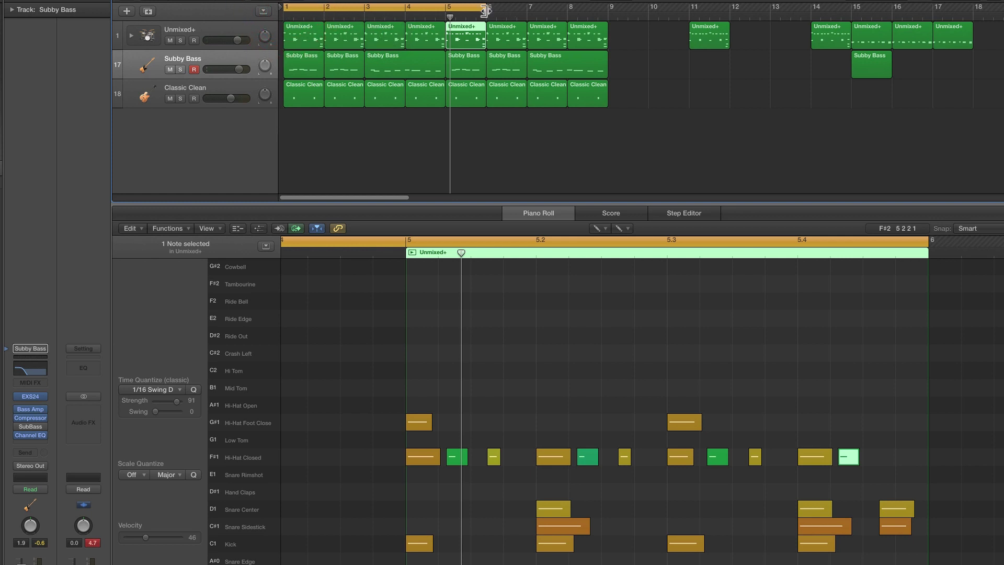
left_click_drag(487, 16, 605, 17)
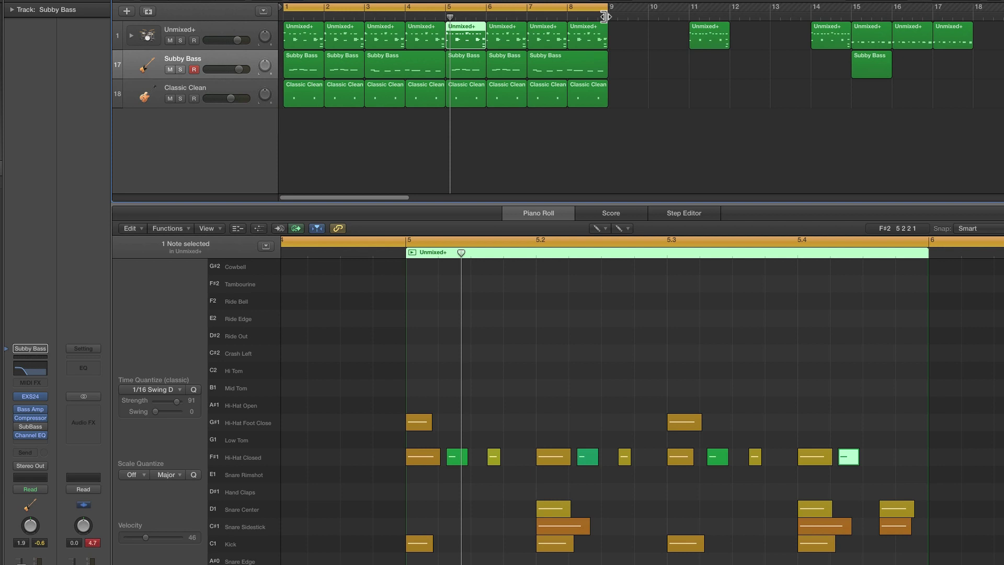
left_click_drag(636, 29, 316, 32)
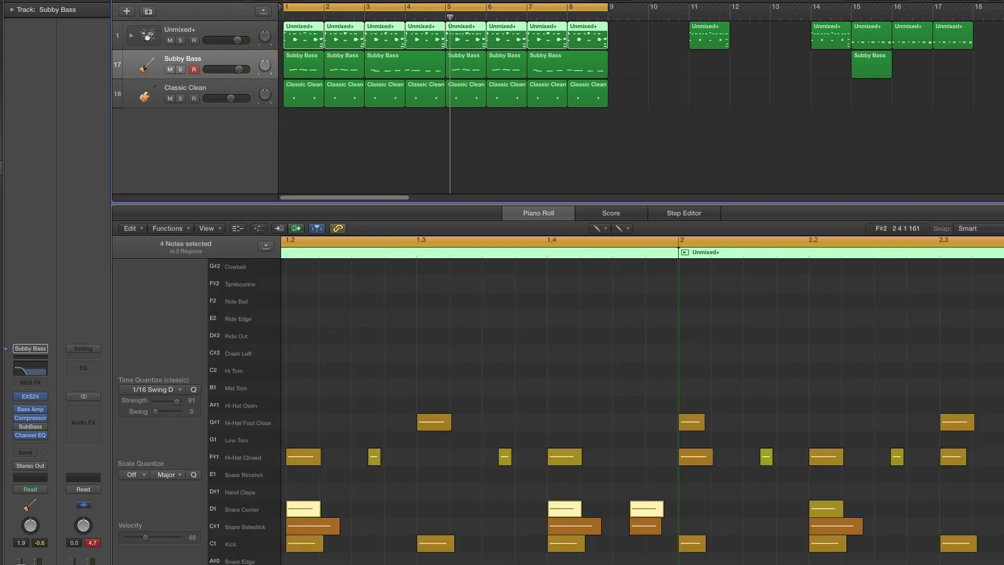
key("super+Left")
key("super+Left")
key("super+Left")
key("super+Left")
key("super+Left")
key("super+Left")
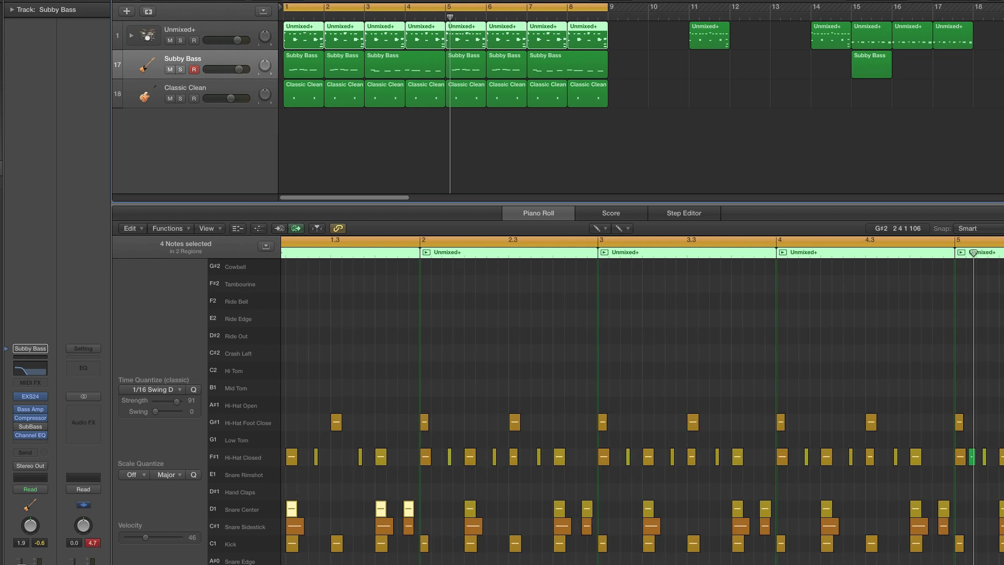
key("super+Left")
key("super+Left")
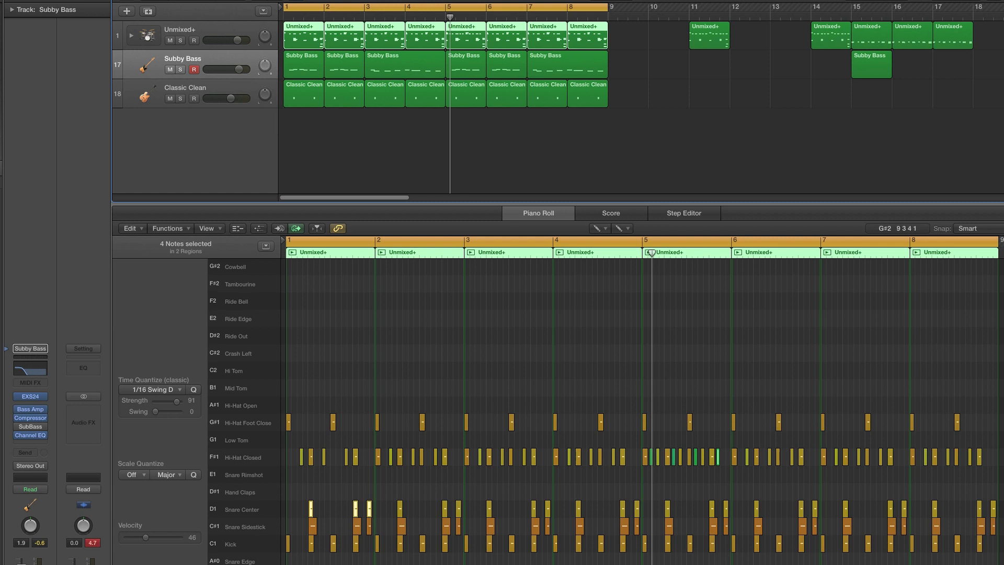
key("super+Right")
scroll(976, 308, "left", 2)
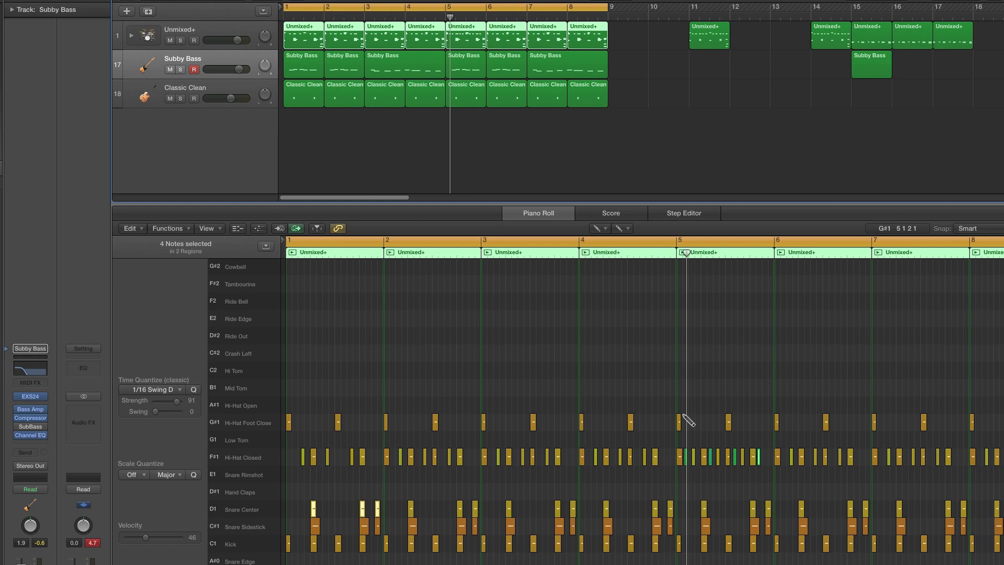
Clear the note selection with the Pointer tool and play the eight-bar groove from the start
left_click(596, 228)
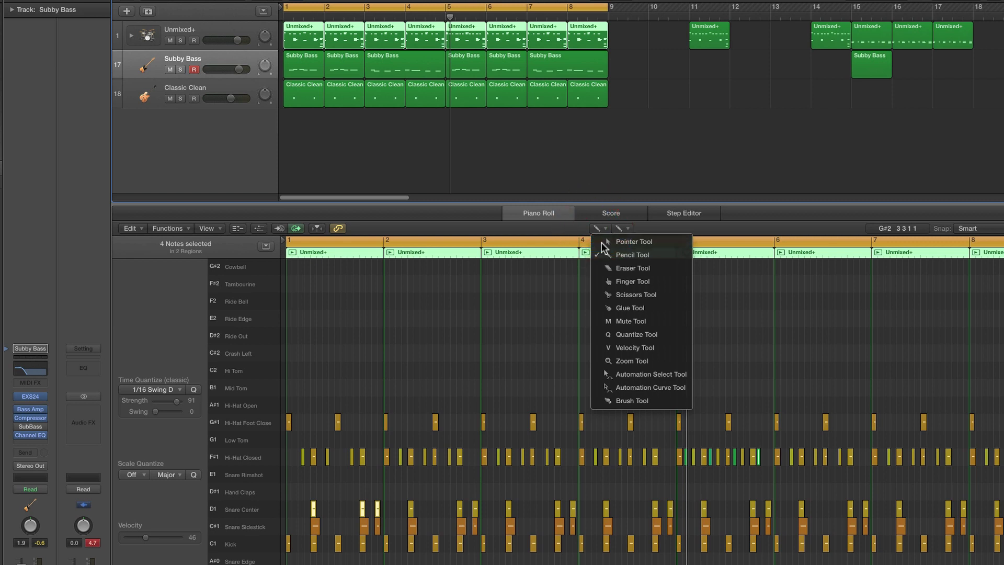
left_click(620, 238)
left_click(466, 328)
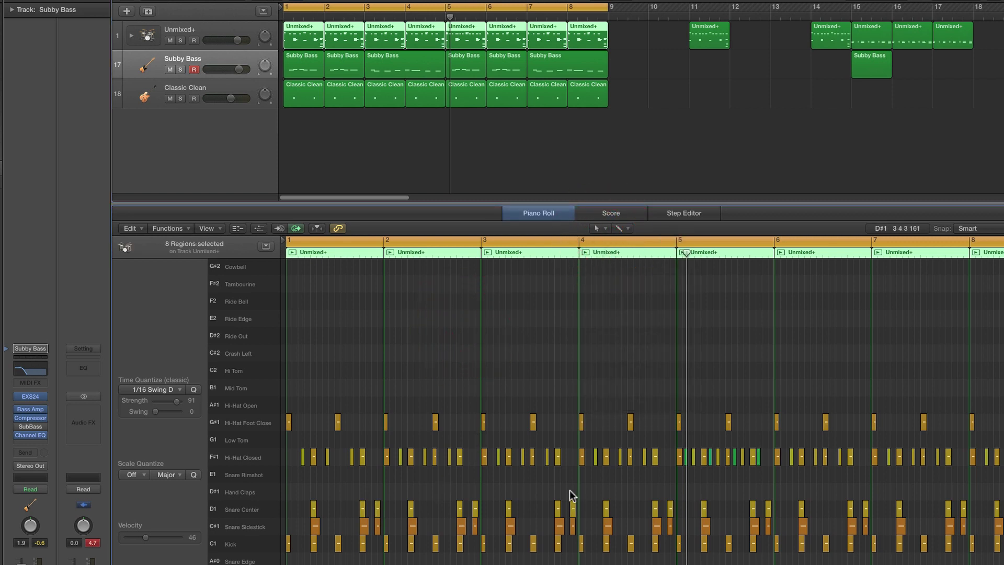
scroll(571, 494, "down", 1)
scroll(572, 494, "up", 1)
key("Return")
key("space")
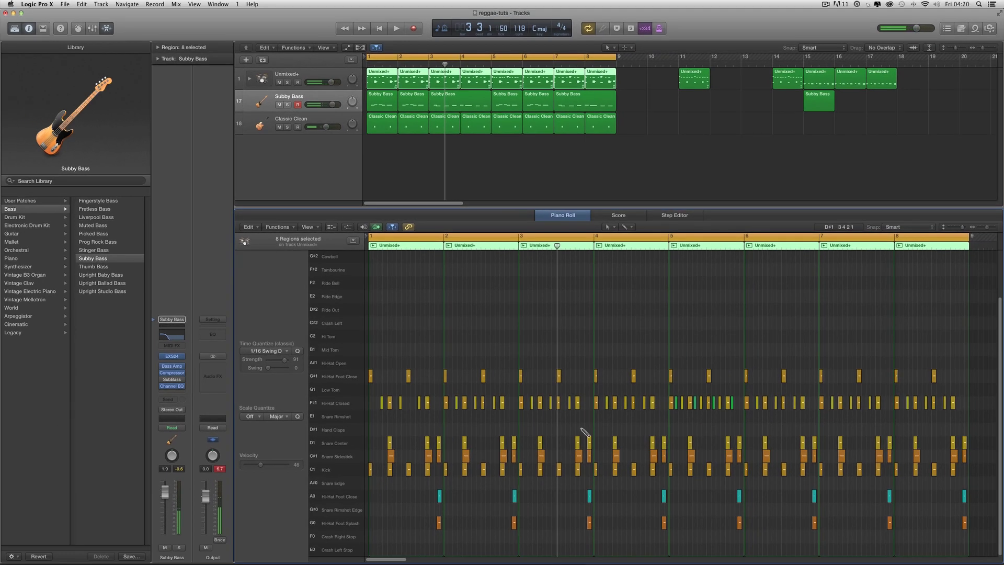
Switch to Safari, read the viewer comments on the "Logic Pro X Reggae & Dub (6)" YouTube video, and return to Logic Pro X
key("super+Tab")
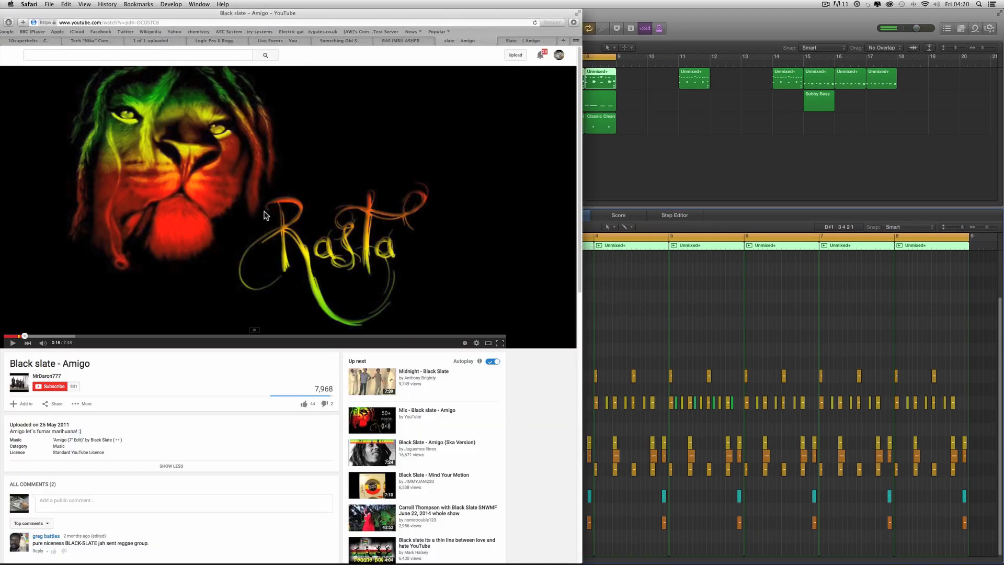
left_click(211, 40)
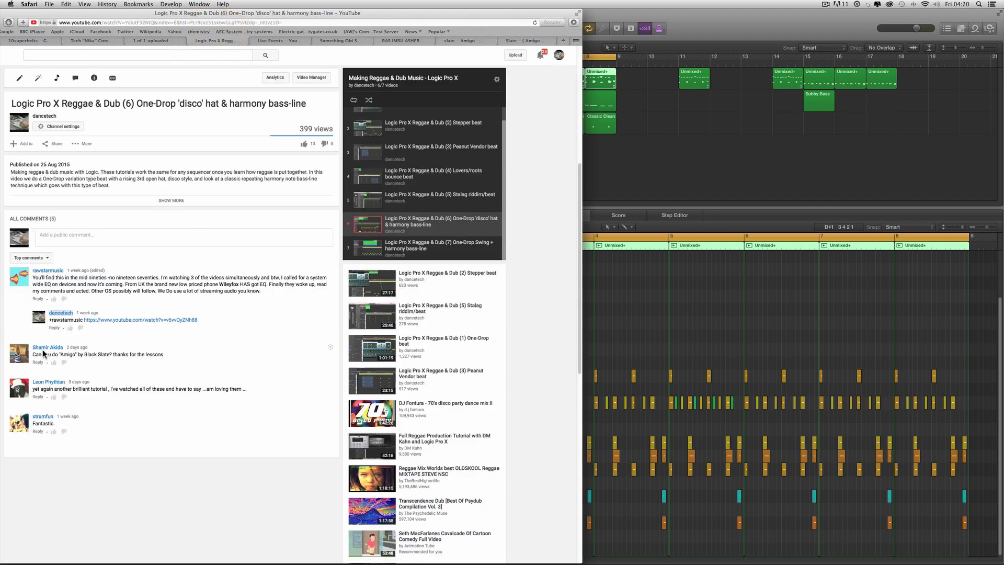
mouse_move(54, 352)
left_click(670, 226)
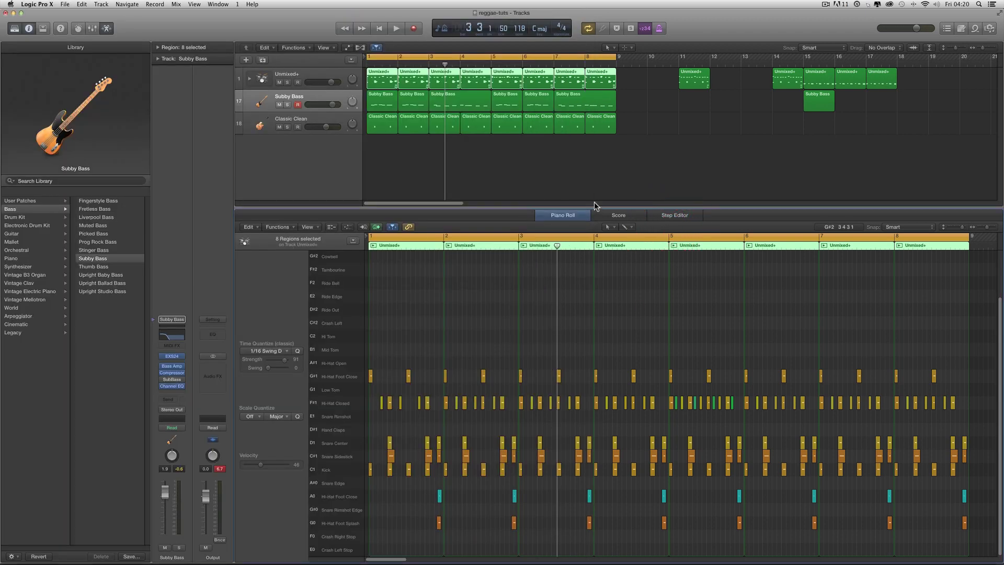
Play the full drum, bass and guitar groove on from bar 3 and stop in bar 6
left_click_drag(983, 48, 983, 48)
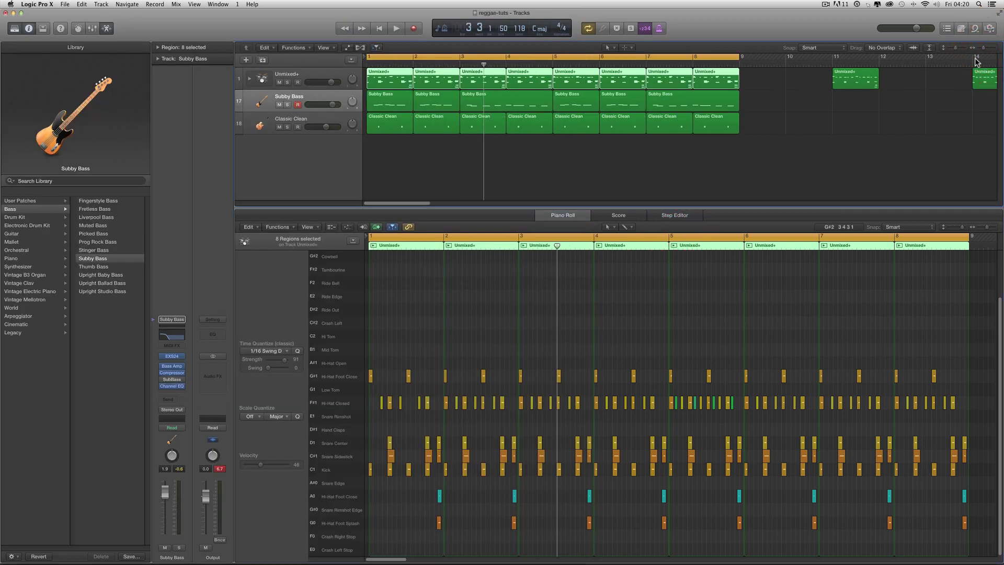
key("space")
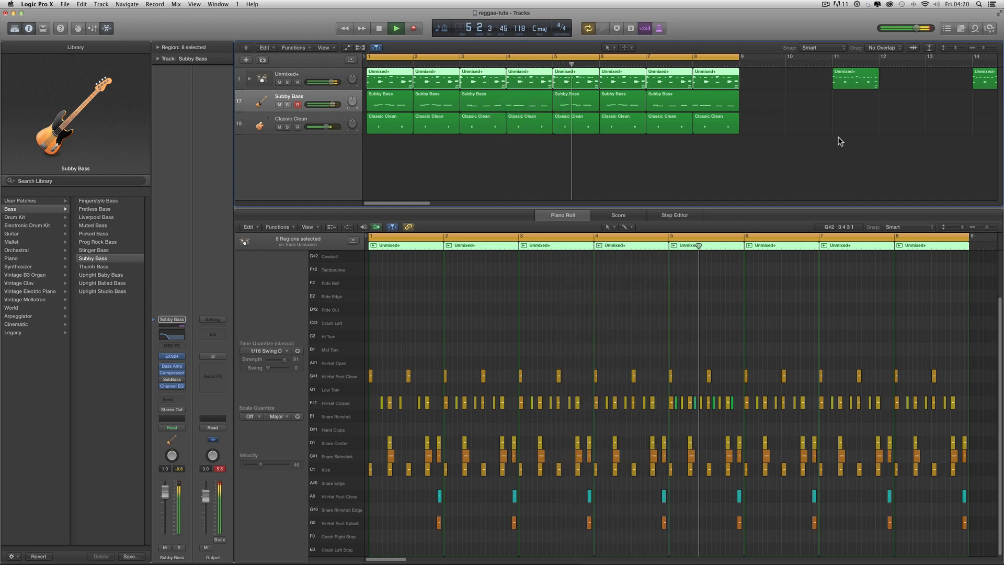
key("space")
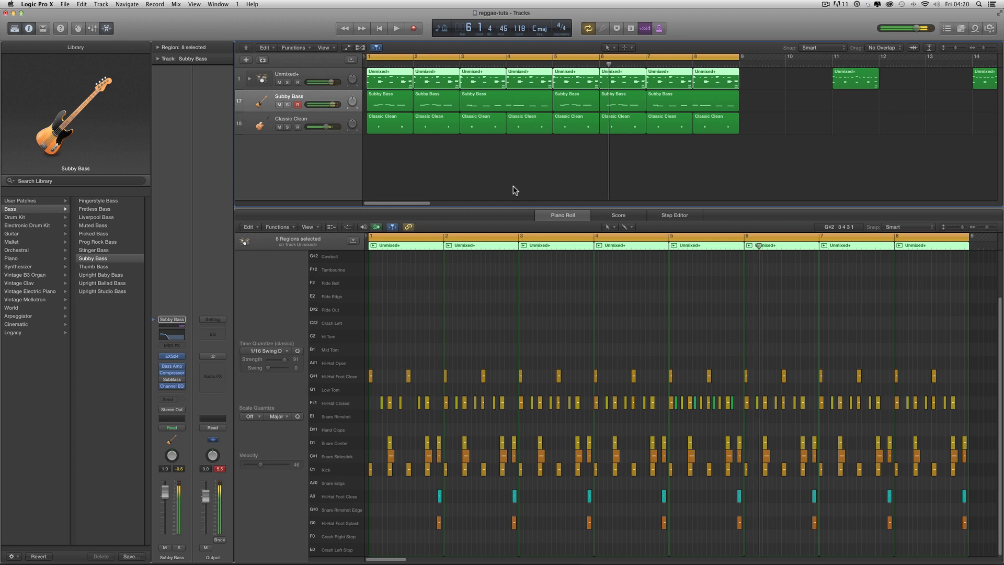
Set the cycle range to bar 1 and bring that bar's drum notes up close in the Piano Roll
left_click(387, 58)
left_click_drag(368, 59, 413, 57)
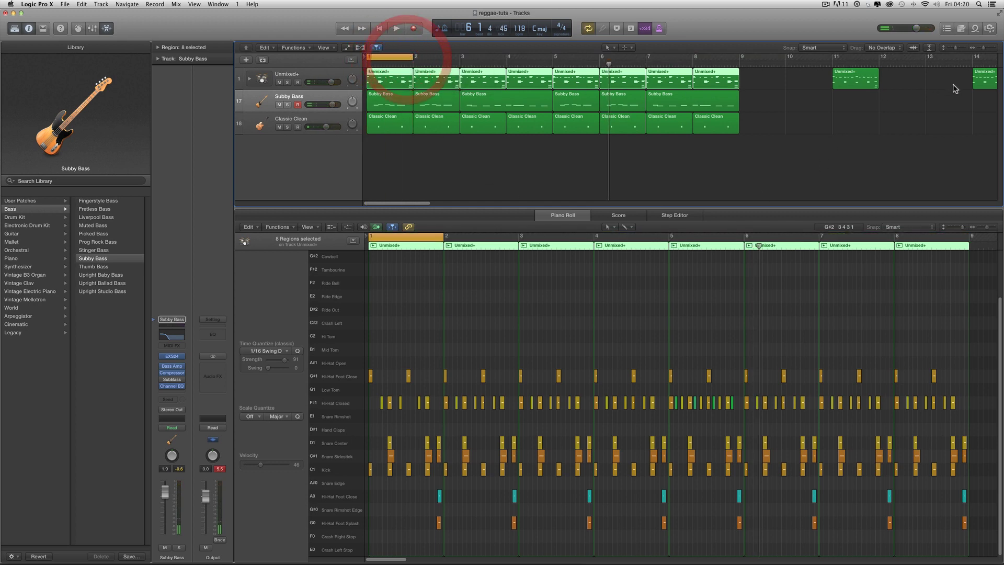
left_click(993, 228)
left_click_drag(993, 228, 998, 226)
scroll(651, 321, "left", 7)
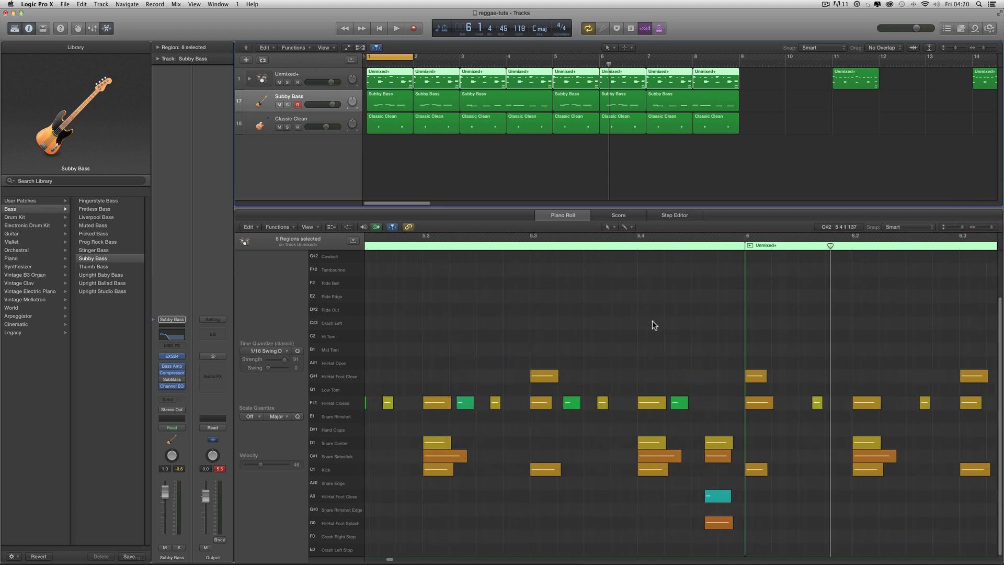
scroll(652, 321, "left", 10)
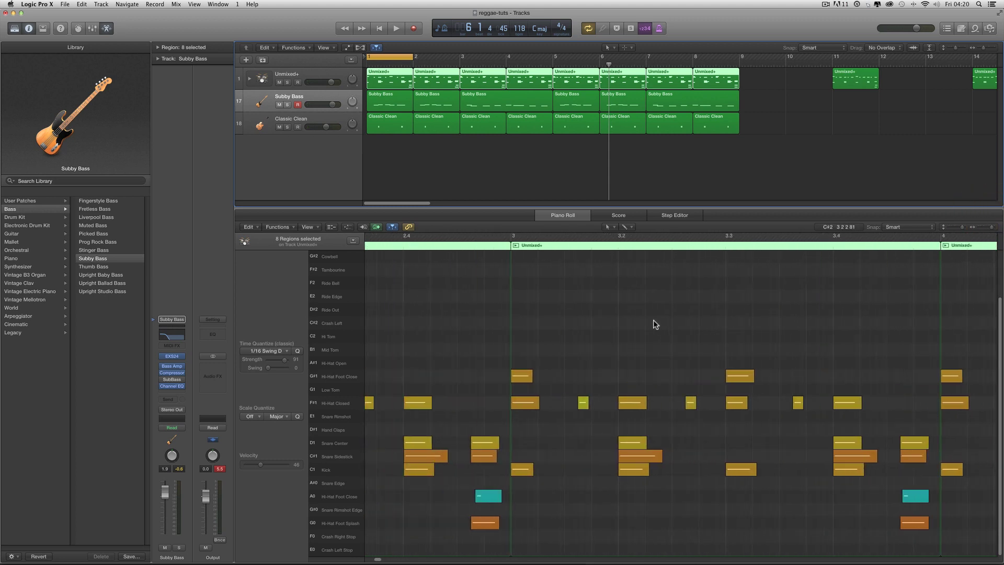
scroll(654, 320, "left", 6)
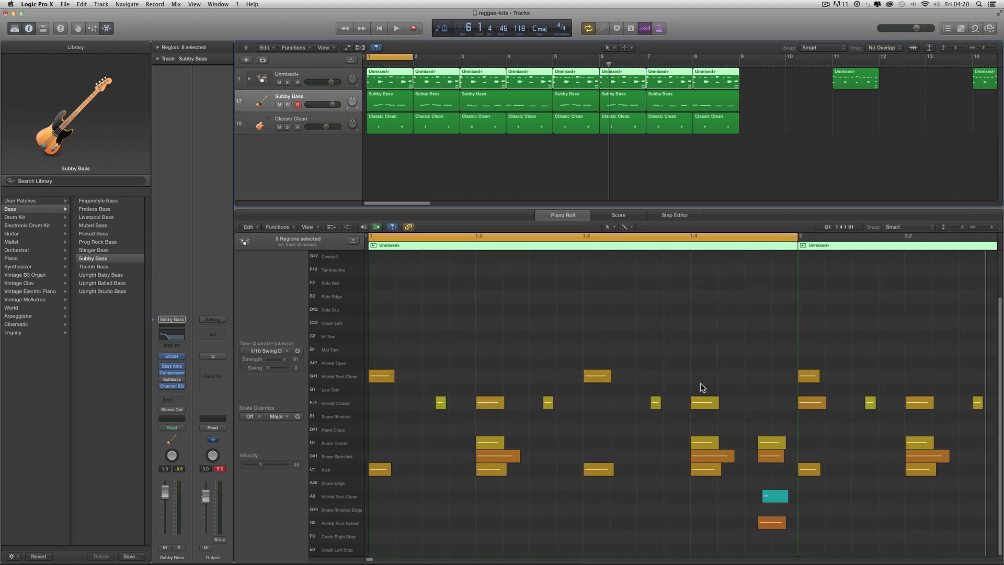
Play bar 1, and pencil in two short, louder snare sidestick notes around beat 3, one on the beat and one just after
left_click(609, 227)
left_click(624, 248)
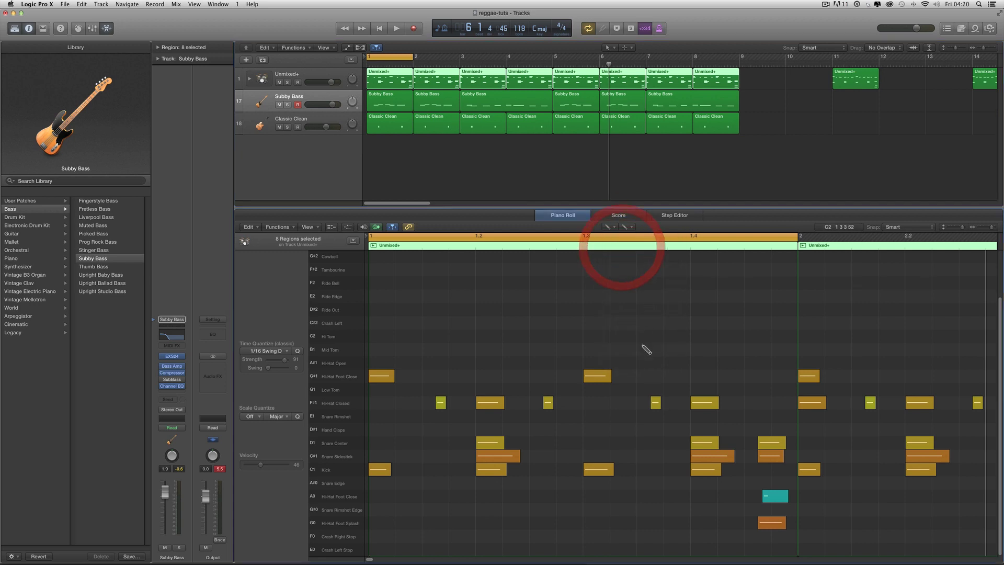
key("space")
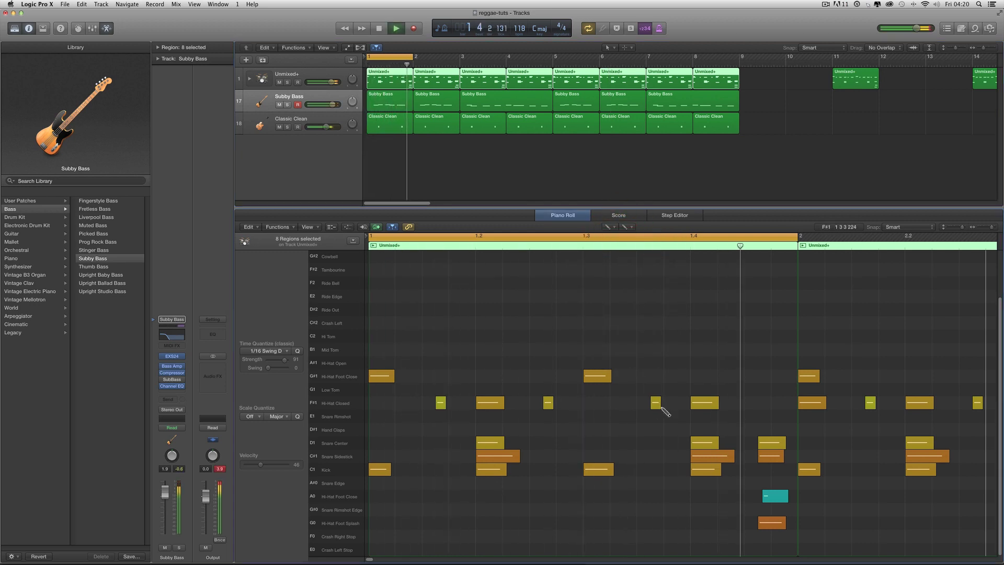
key("space")
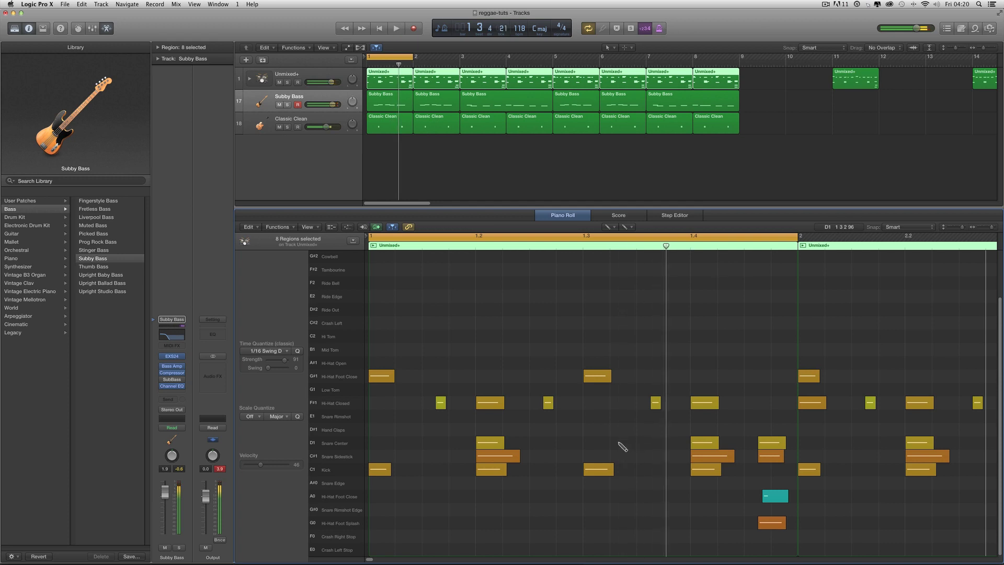
left_click(595, 444)
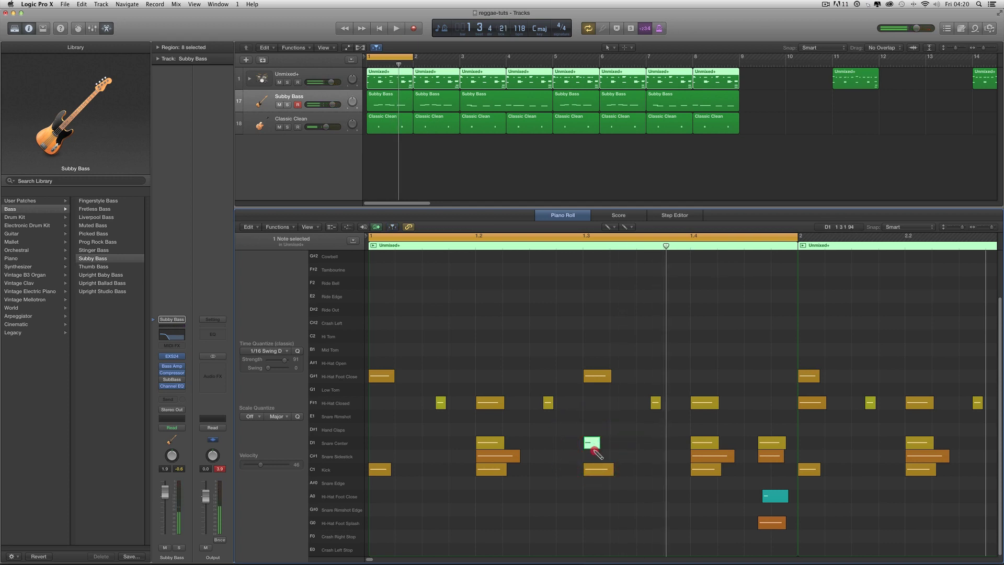
left_click_drag(595, 449, 594, 457)
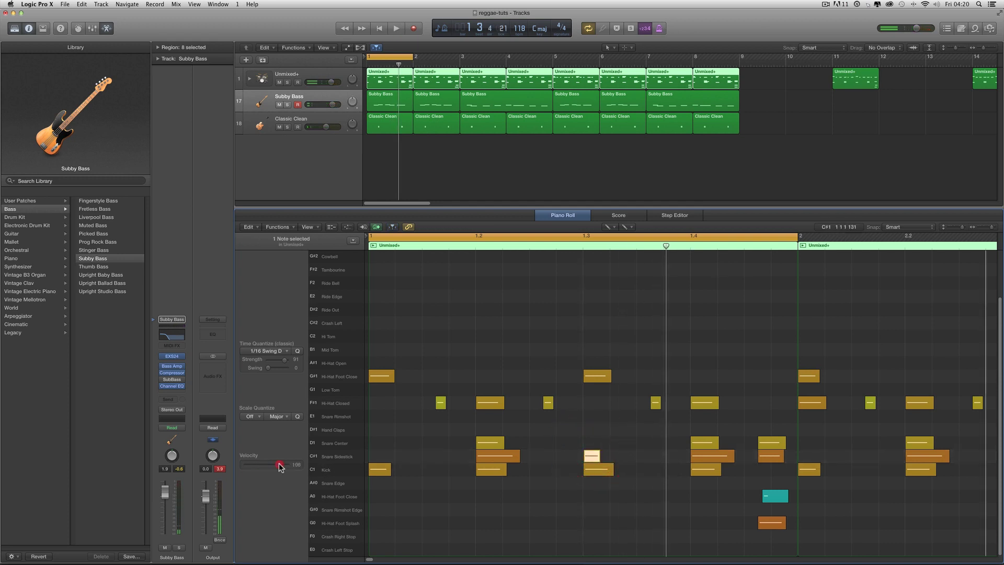
left_click_drag(601, 456, 603, 456)
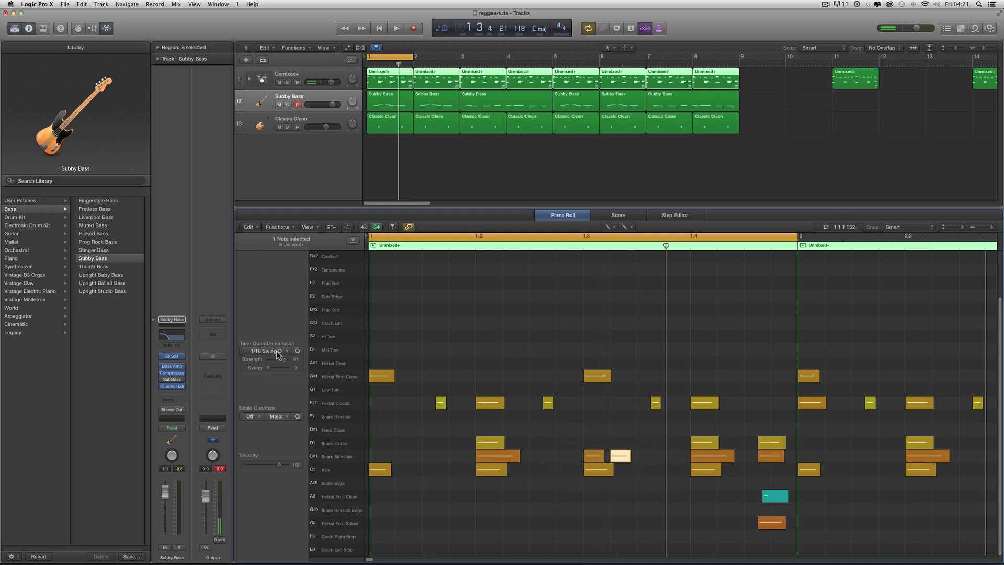
Quantize the second added sidestick note to 1/16 Swing D and play the cycled bar to check its timing
key("space")
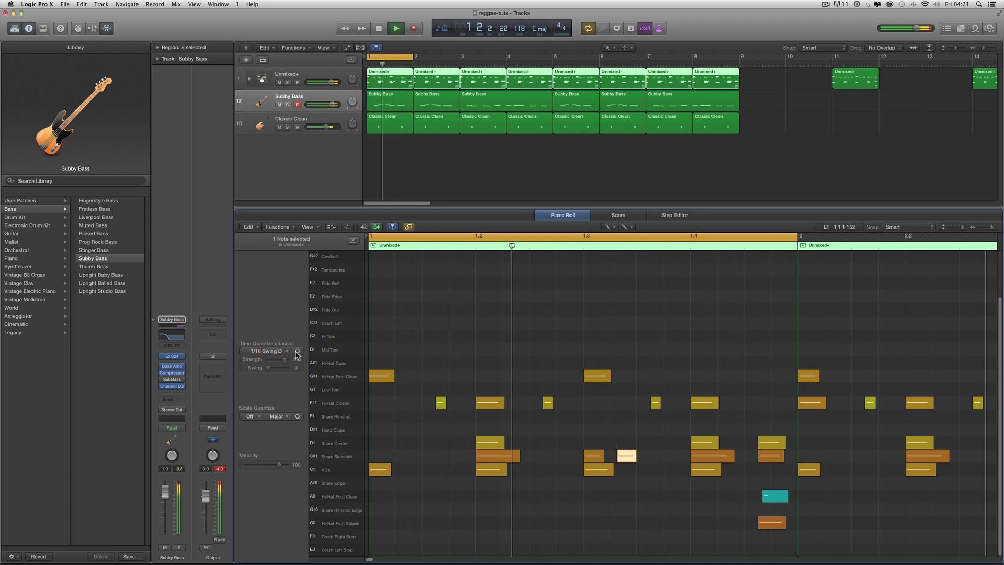
key("space")
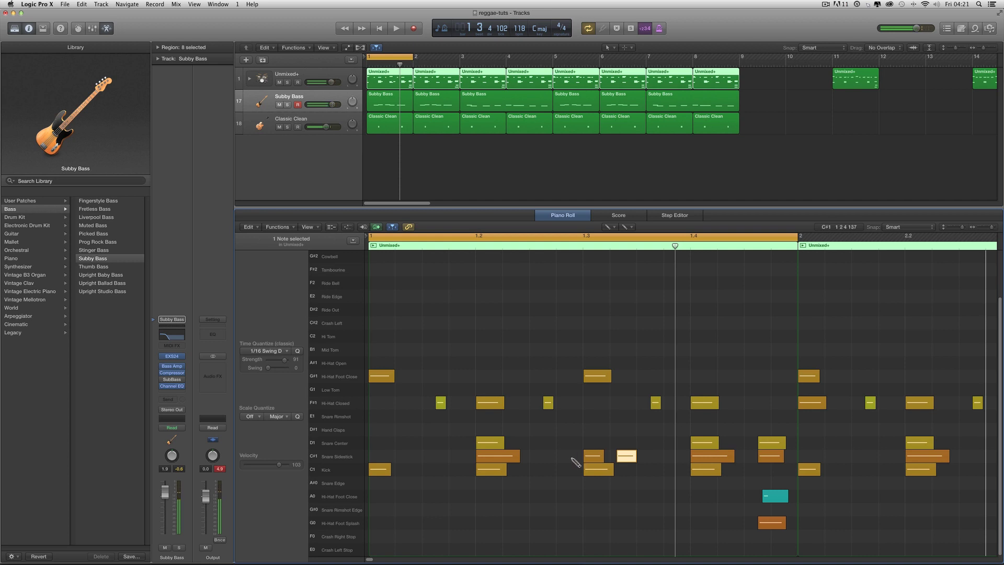
key("space")
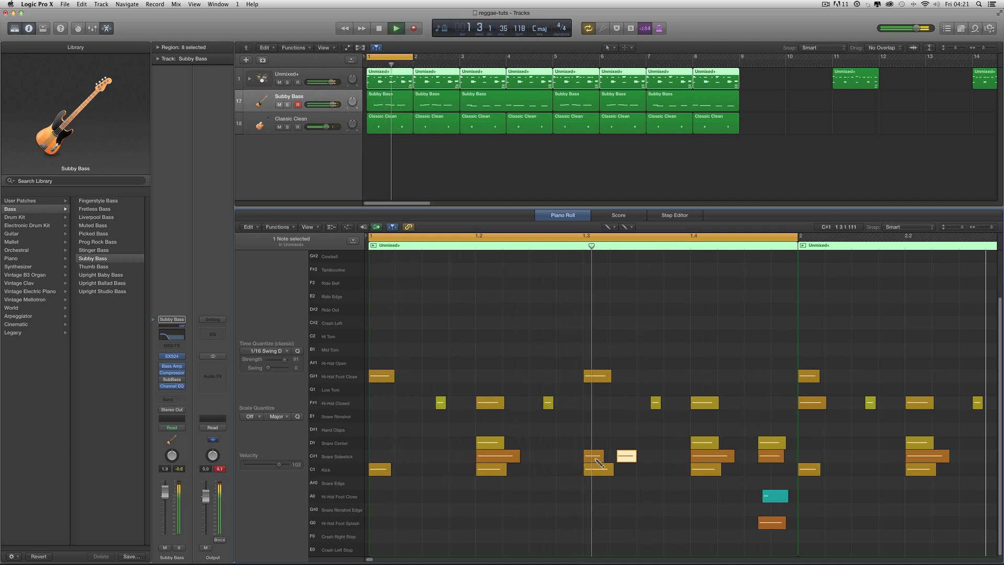
key("space")
Move the second added sidestick note to 1.3.2.240, quantize it to 1/8 Swing D and play the cycled bar
left_click_drag(624, 460, 644, 460)
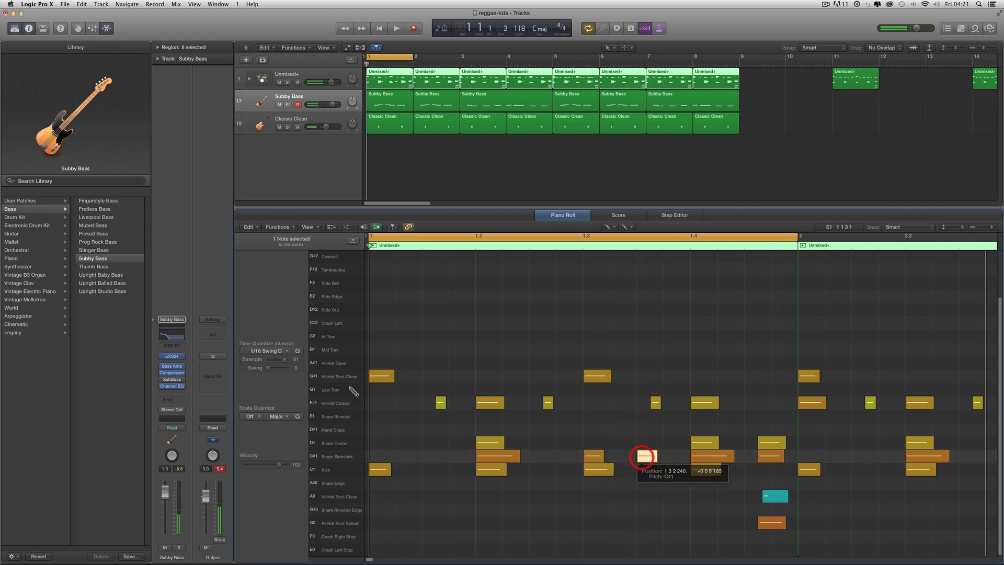
left_click(284, 351)
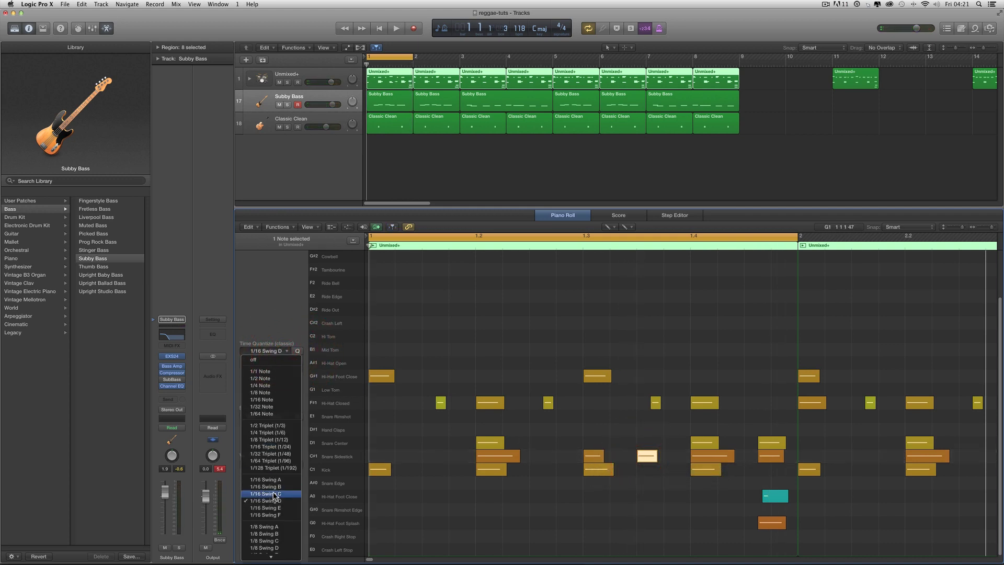
left_click(280, 548)
key("space")
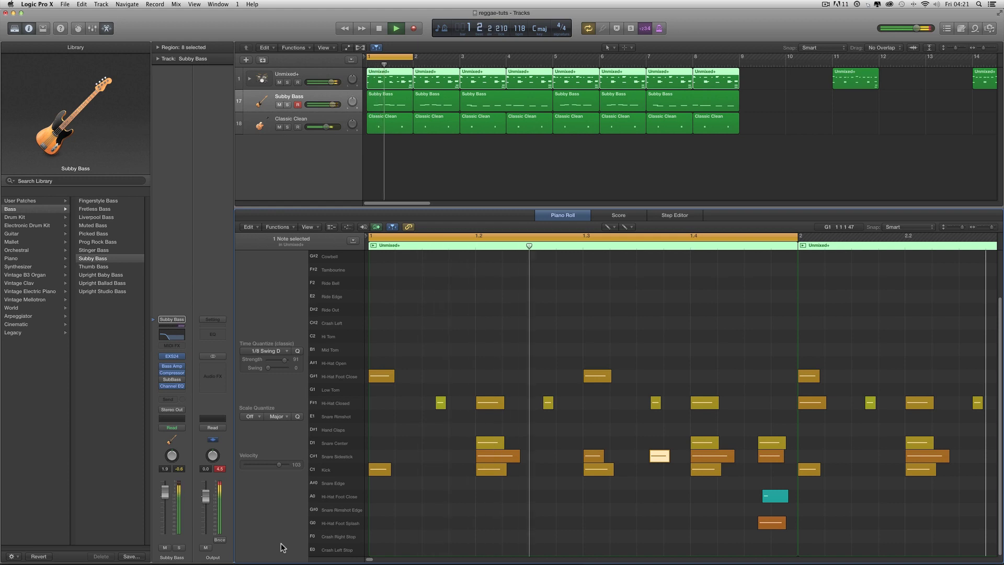
key("space")
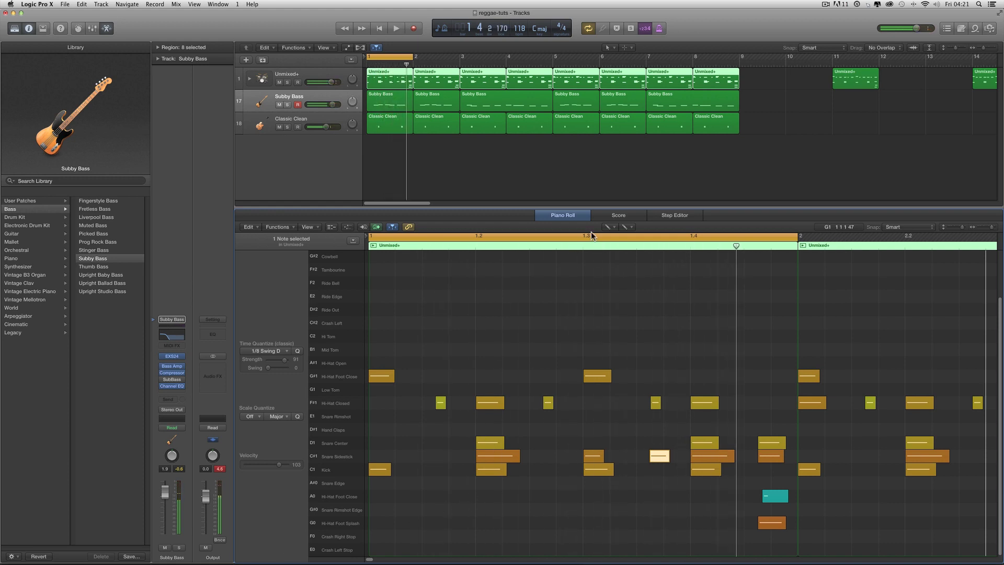
Erase both added sidestick notes around beat 3 of bar 1 with the Eraser tool and play the bar again
left_click(608, 226)
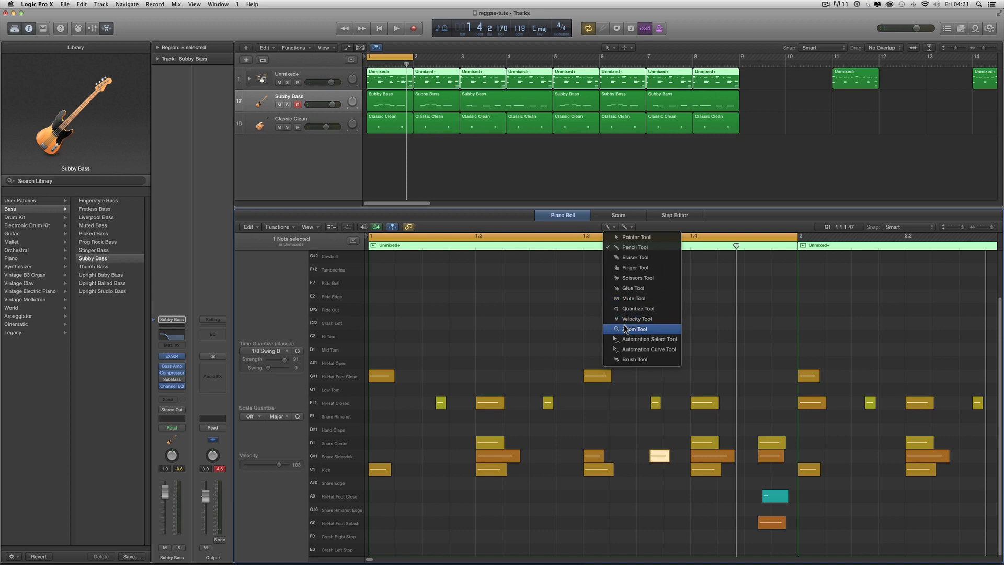
left_click(626, 257)
left_click(659, 456)
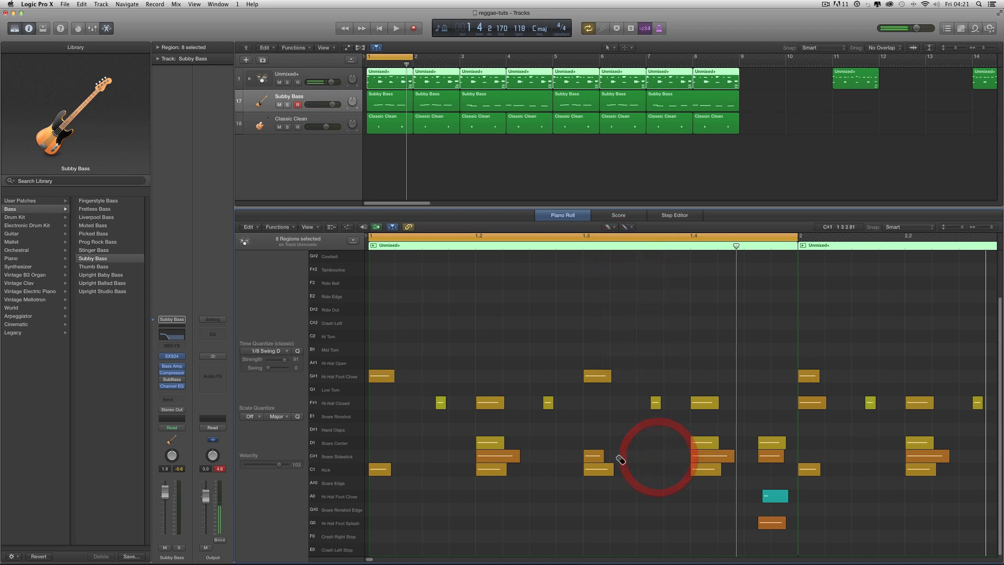
left_click(598, 456)
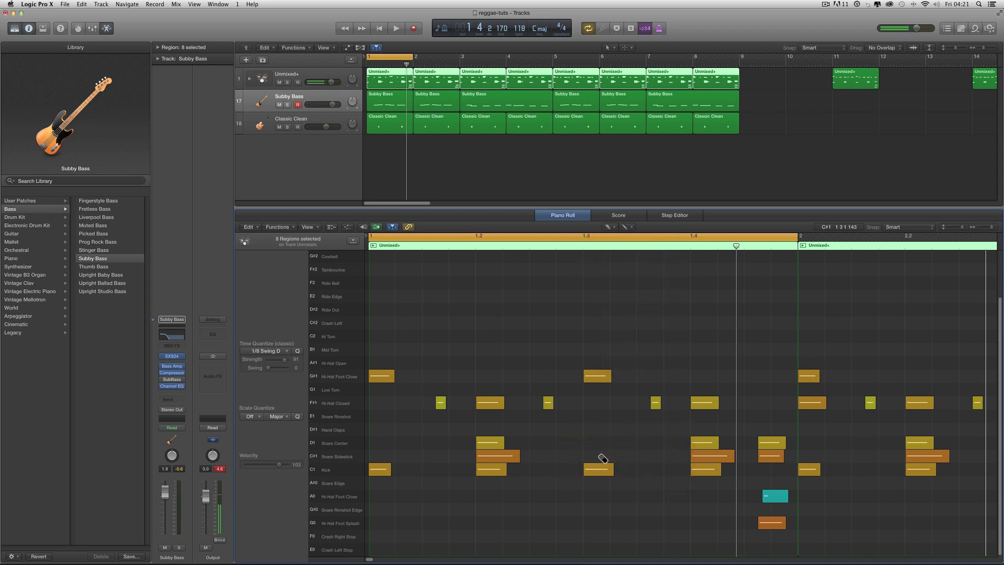
key("space")
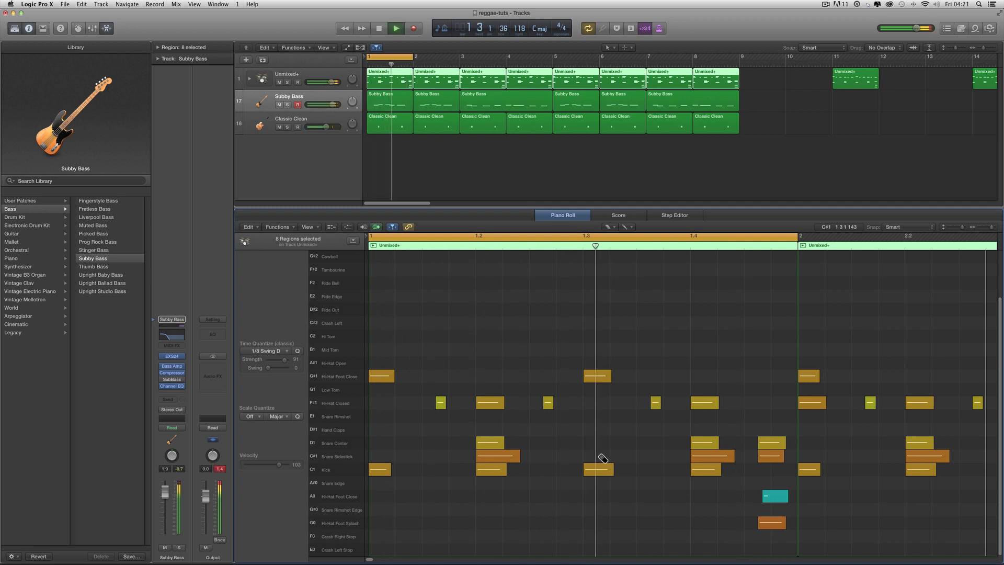
key("space")
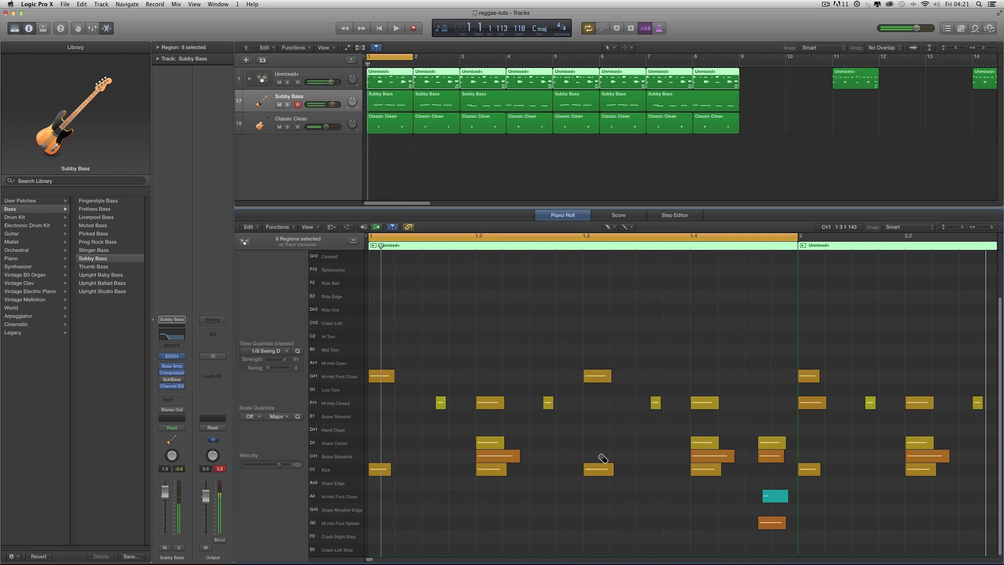